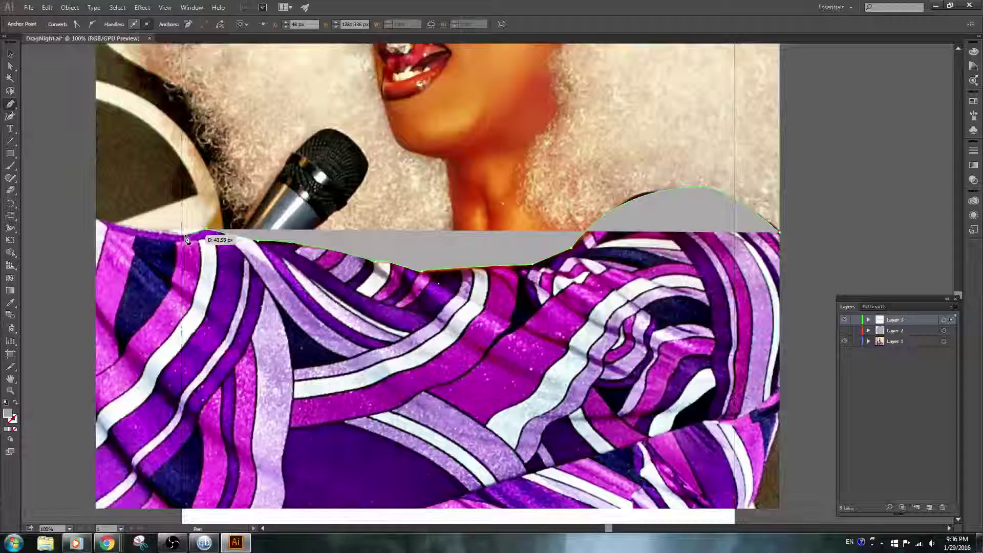
# Add anchors at the image's left edge and bottom-left corner, then send the grey shape behind the purple pattern
pyautogui.click(98, 221)
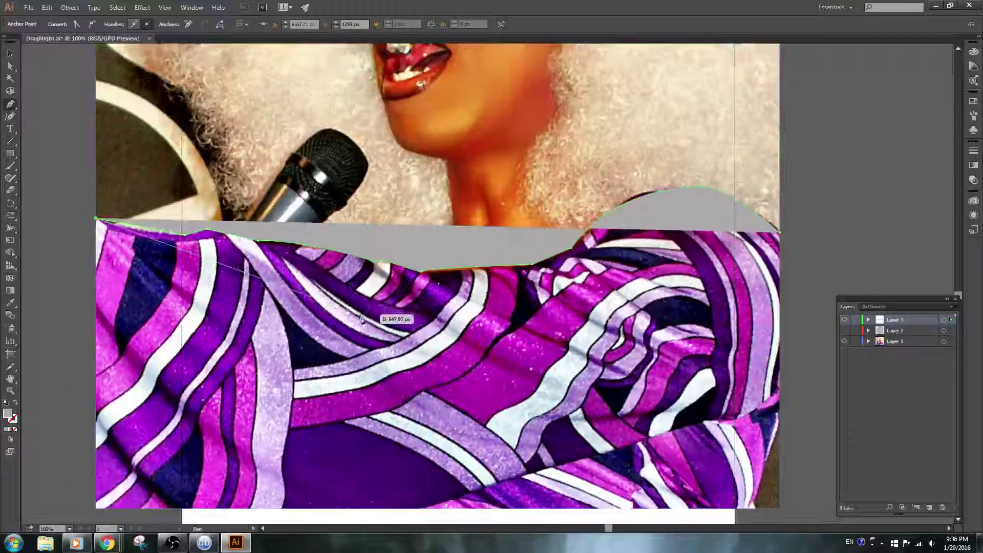
pyautogui.click(95, 509)
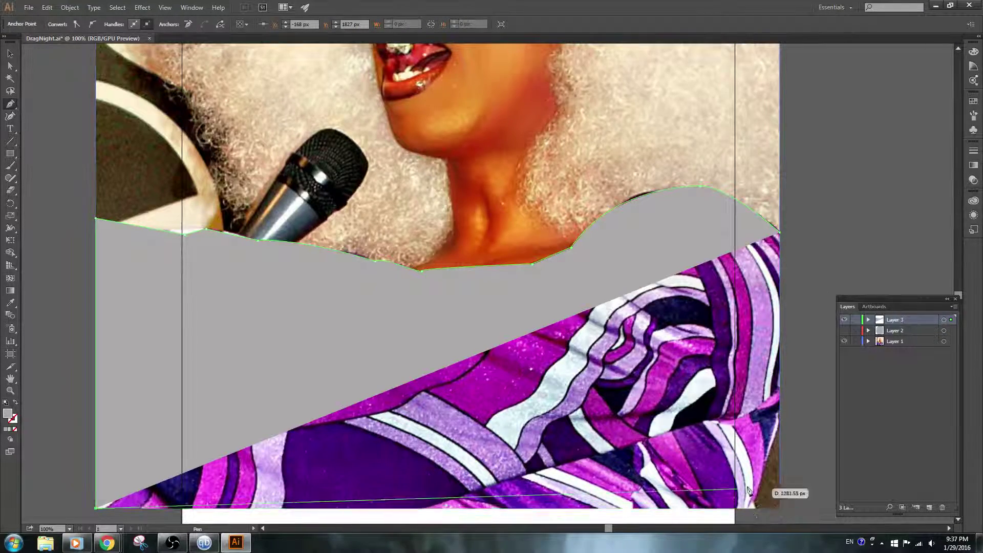
pyautogui.scroll(-3, 717, 481)
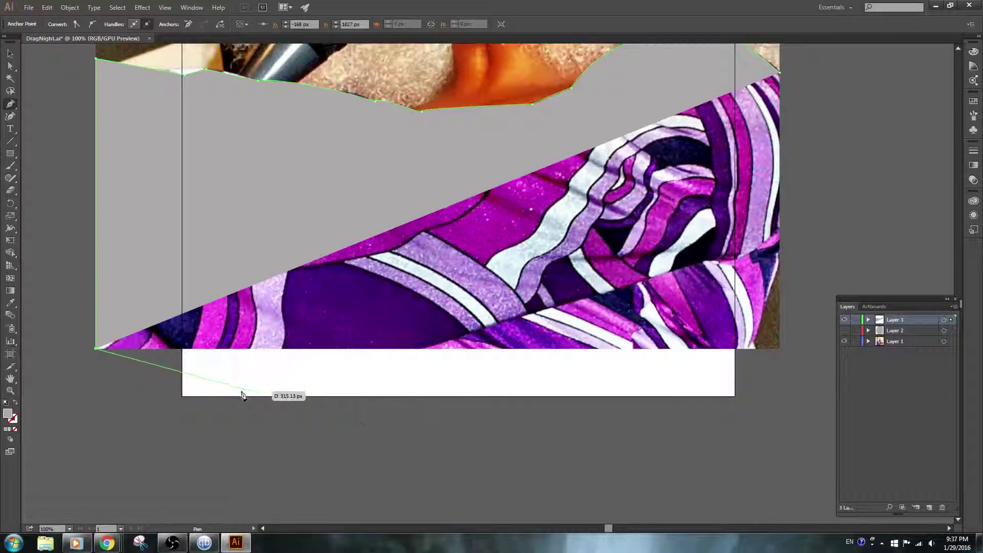
pyautogui.press('ctrl')
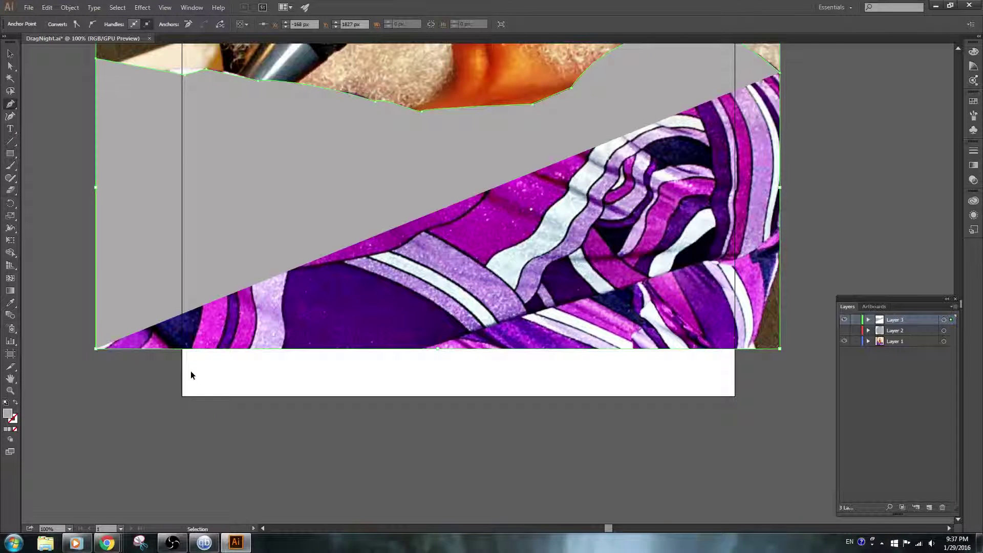
pyautogui.hotkey('ctrl', '[')
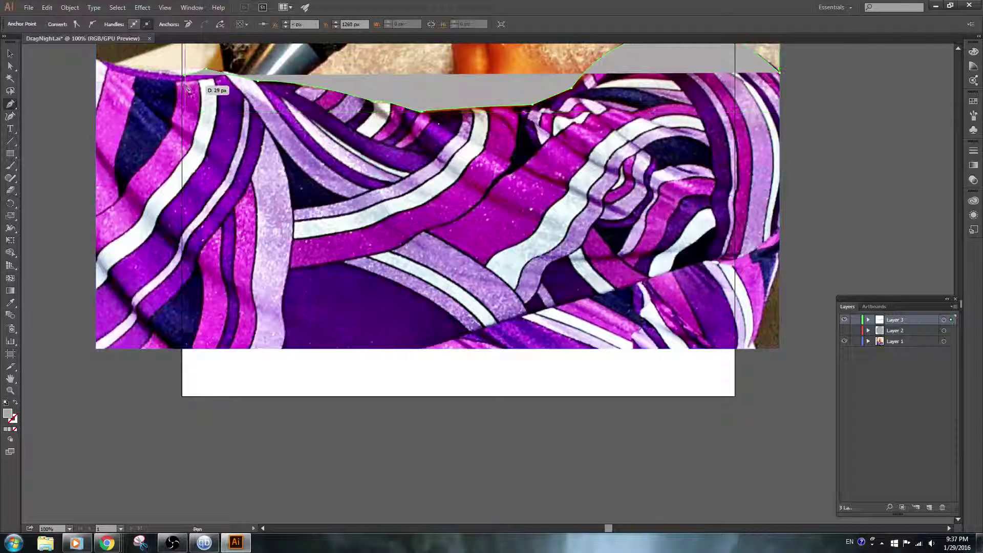
# Extend the grey path to the artboard's bottom corners and close it at the top-right anchor
pyautogui.moveTo(182, 76); pyautogui.dragTo(183, 80)
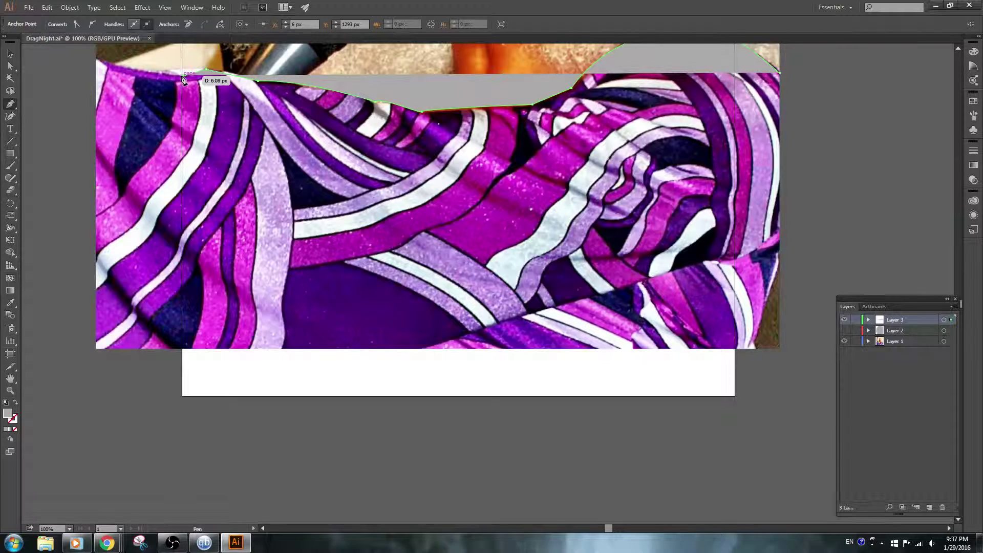
pyautogui.click(183, 396)
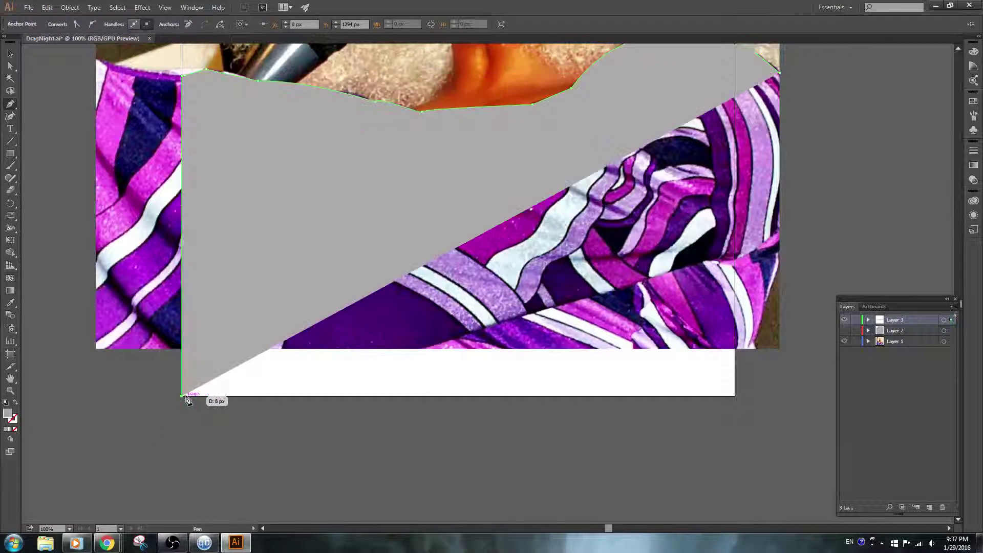
pyautogui.click(734, 396)
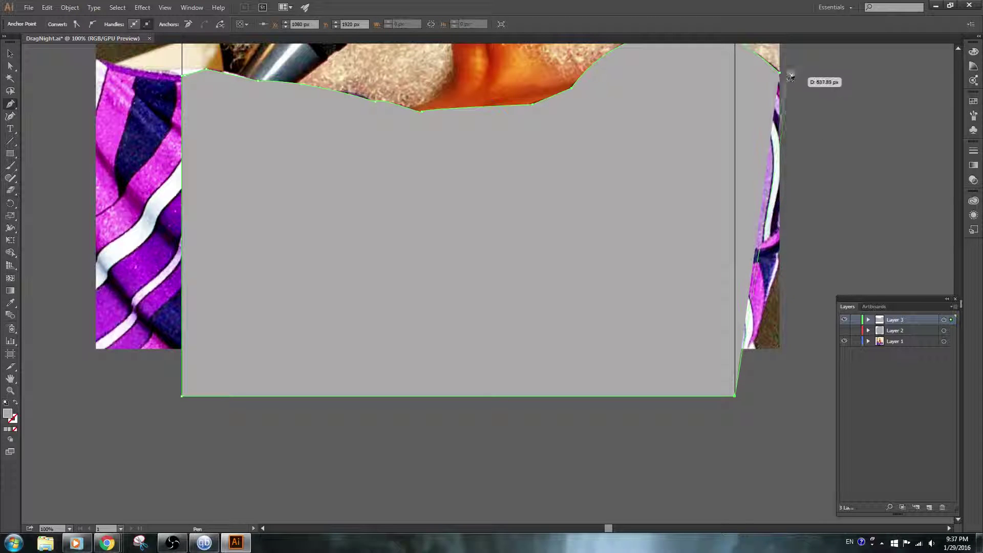
pyautogui.press('space')
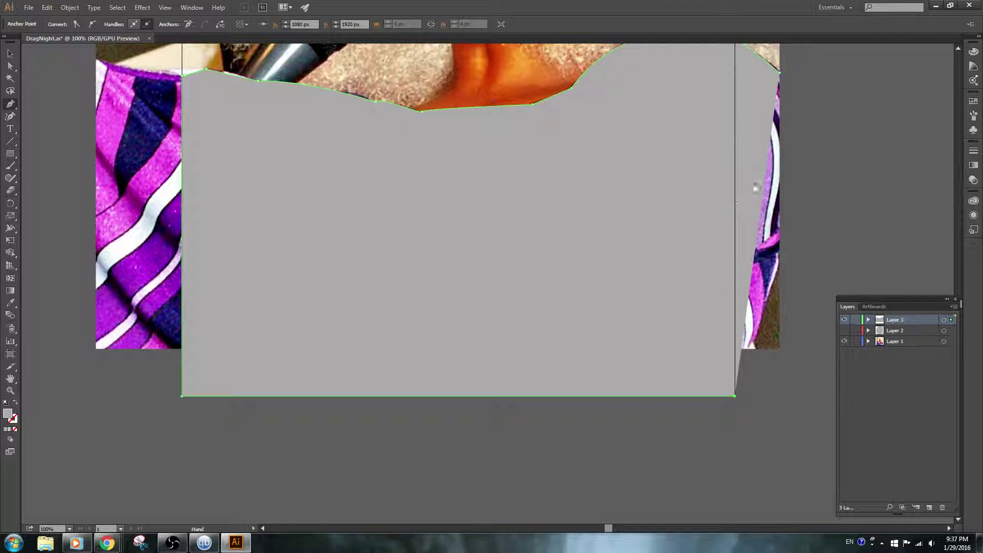
pyautogui.click(779, 73)
pyautogui.moveTo(601, 216)
pyautogui.mouseDown()
pyautogui.moveTo(580, 402)
pyautogui.moveTo(592, 487)
pyautogui.moveTo(609, 496)
pyautogui.moveTo(613, 479)
pyautogui.moveTo(612, 512)
pyautogui.moveTo(610, 402)
pyautogui.moveTo(610, 416)
pyautogui.mouseUp()
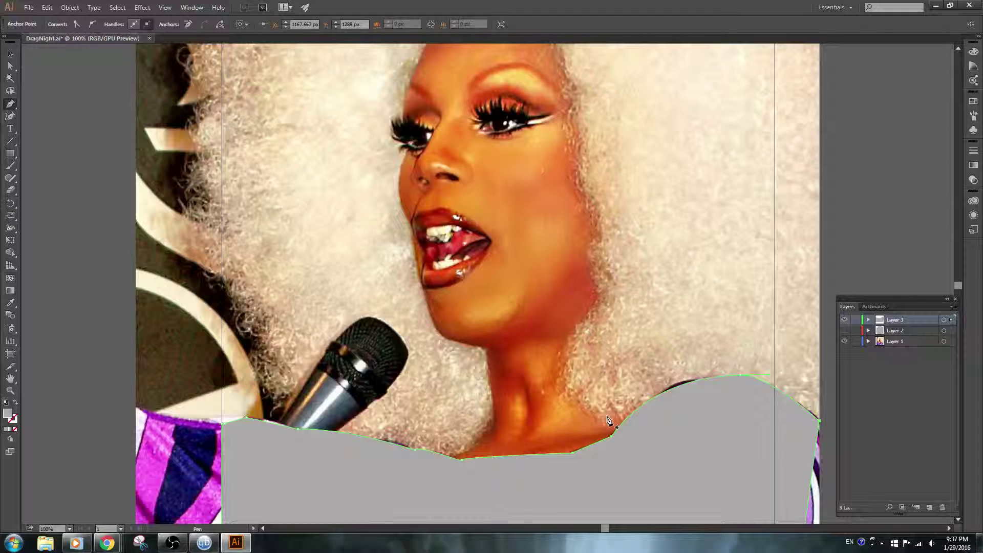
# Create Layer 4, make it the target layer, and save the document
pyautogui.hotkey('ctrl', '-')
pyautogui.hotkey('ctrl', '-')
pyautogui.hotkey('ctrl', '-')
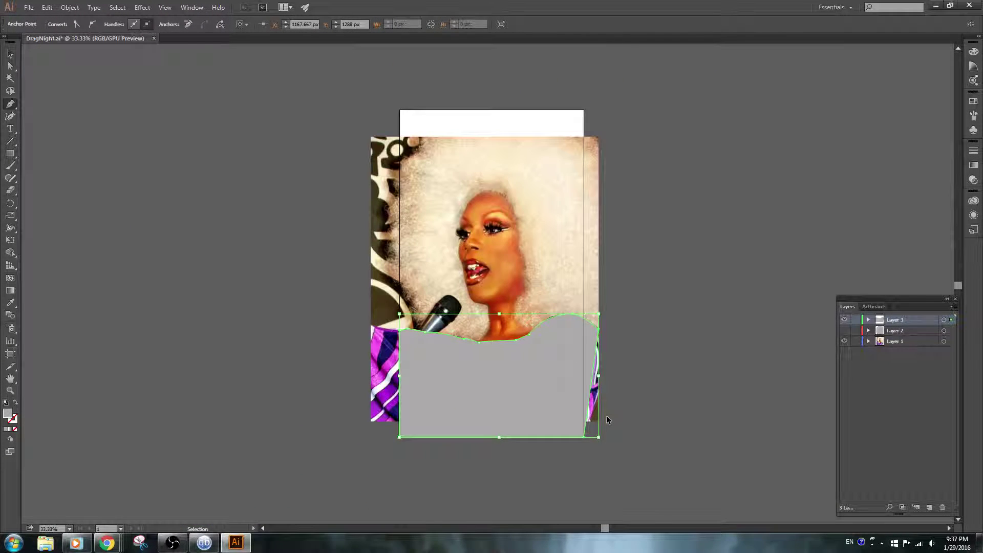
pyautogui.hotkey('ctrl', '+')
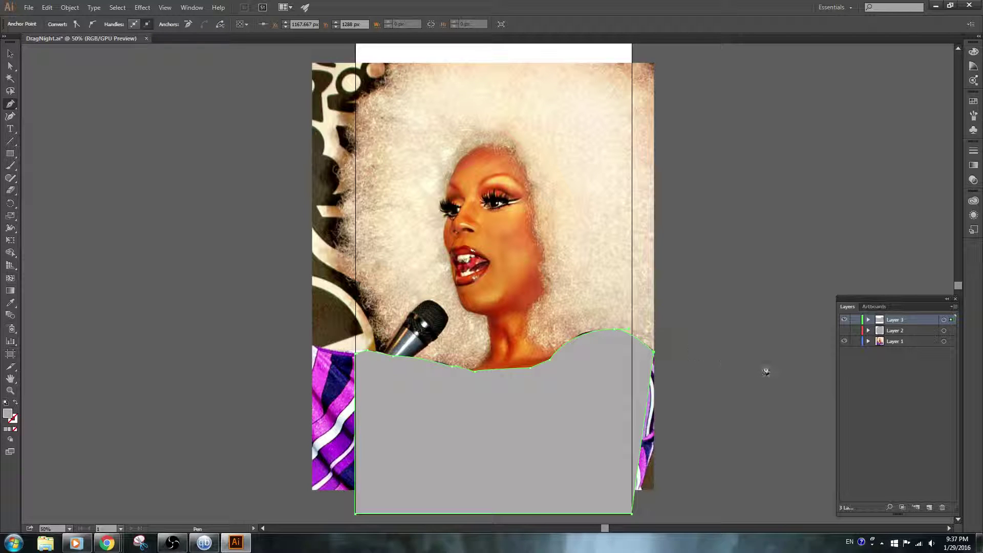
pyautogui.click(929, 507)
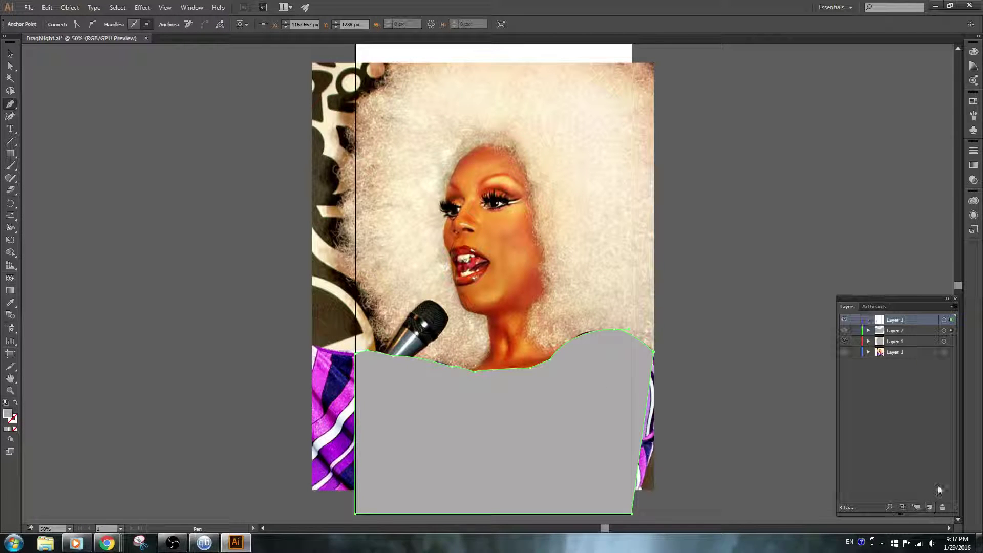
pyautogui.click(944, 320)
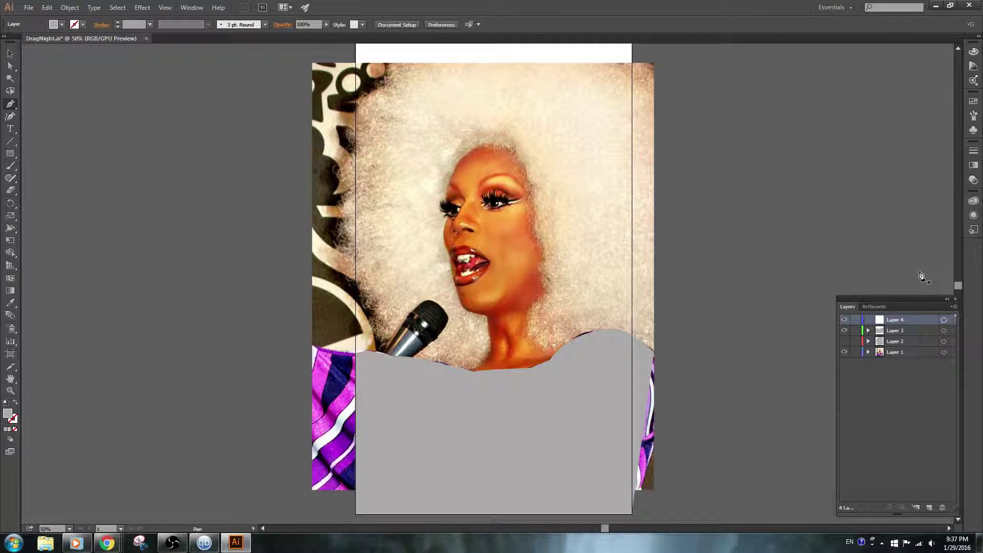
pyautogui.hotkey('ctrl', 's')
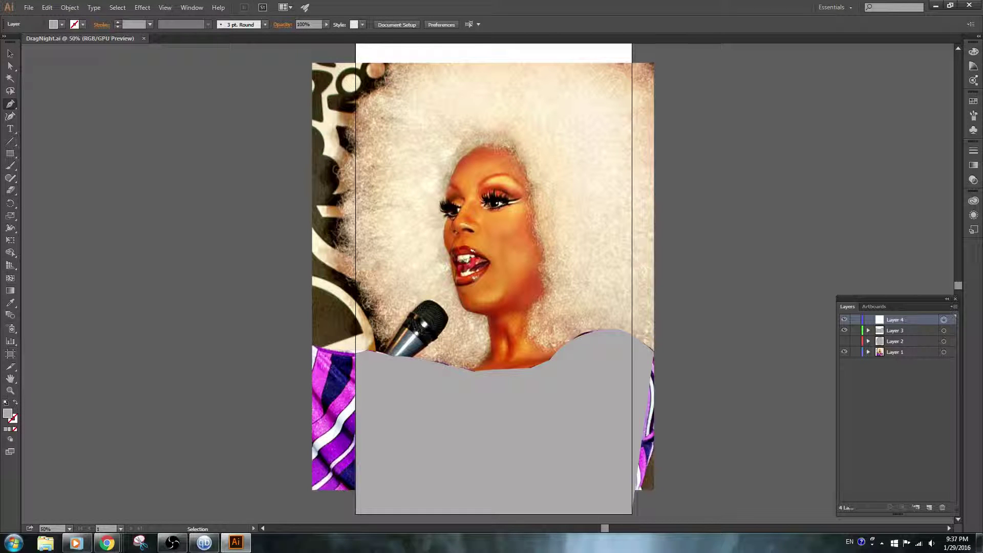
# Check the web browser, return to Illustrator, and zoom to 150% on the face and mouth
pyautogui.hotkey('alt', 'Tab')
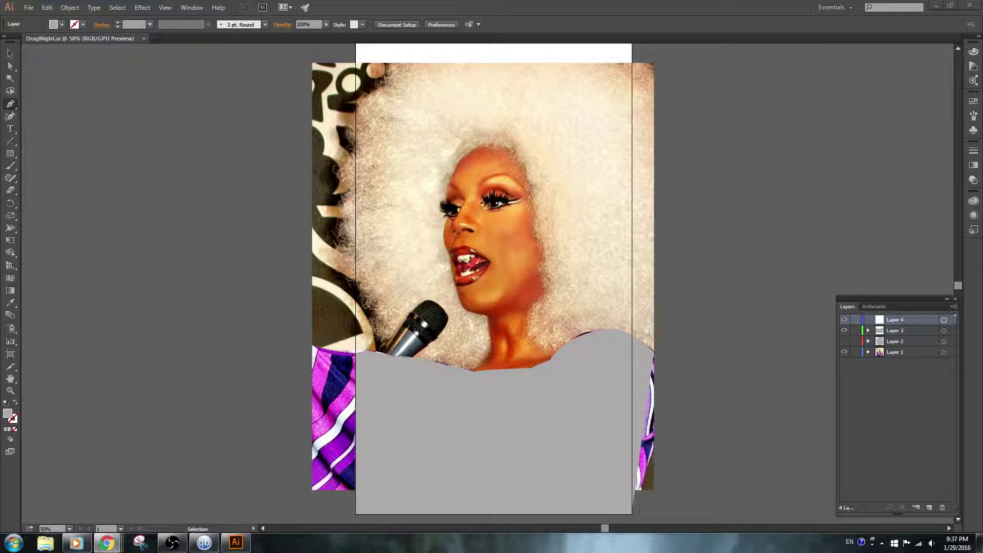
pyautogui.click(630, 492)
pyautogui.press('v')
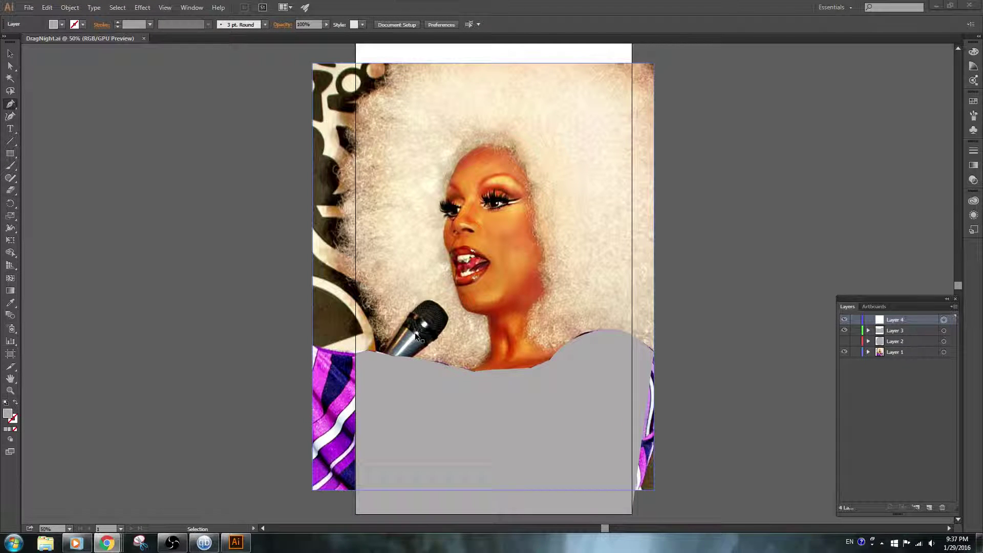
pyautogui.press('p')
pyautogui.click(529, 13)
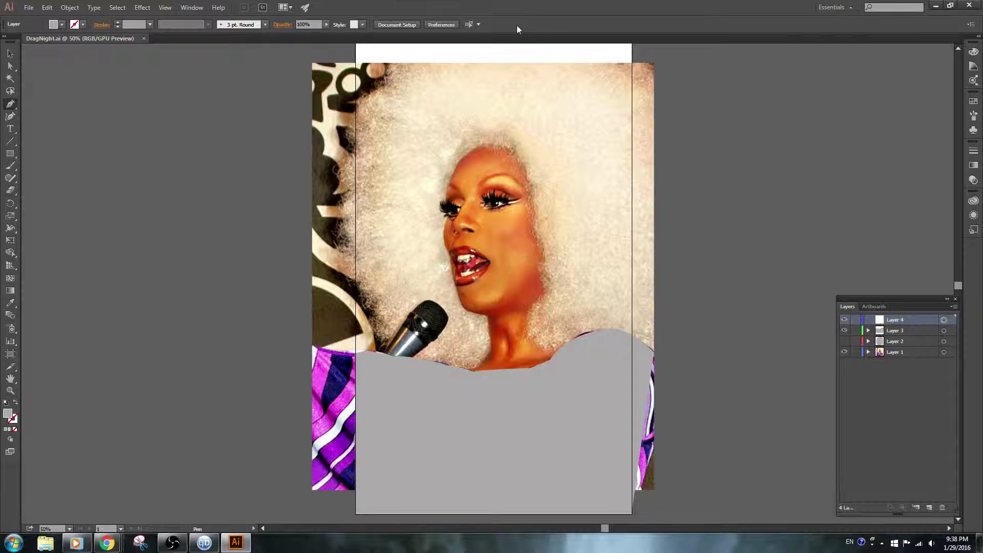
pyautogui.hotkey('ctrl', '+')
pyautogui.hotkey('ctrl', '+')
pyautogui.hotkey('ctrl', '+')
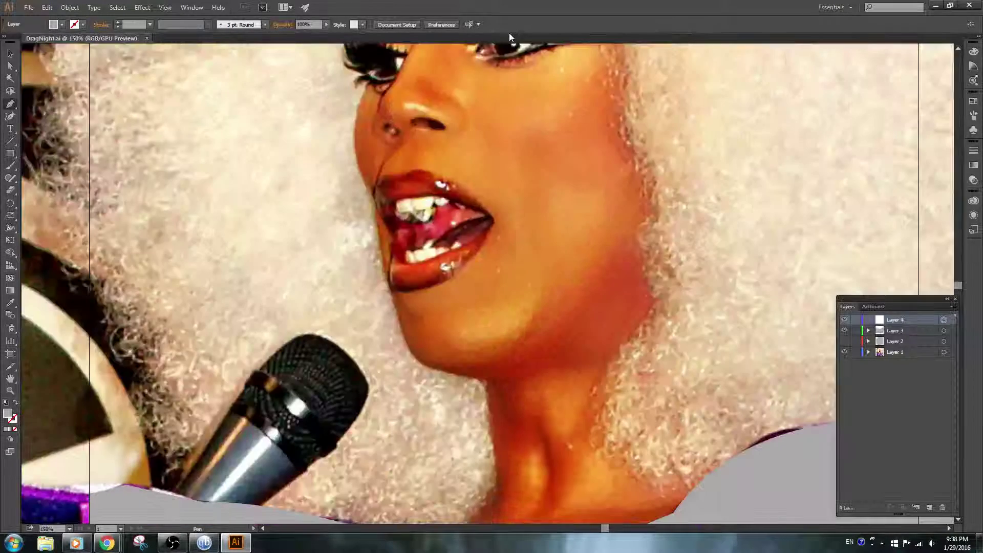
# Hide Layer 3 and begin tracing the microphone handle along its lower edge
pyautogui.scroll(3, 528, 405)
pyautogui.scroll(-3, 500, 373)
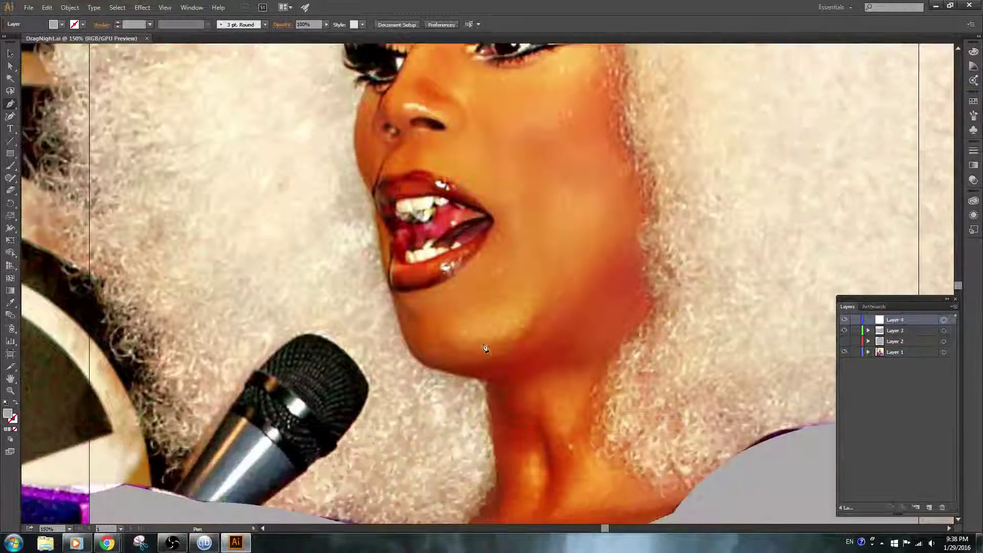
pyautogui.scroll(-2, 485, 345)
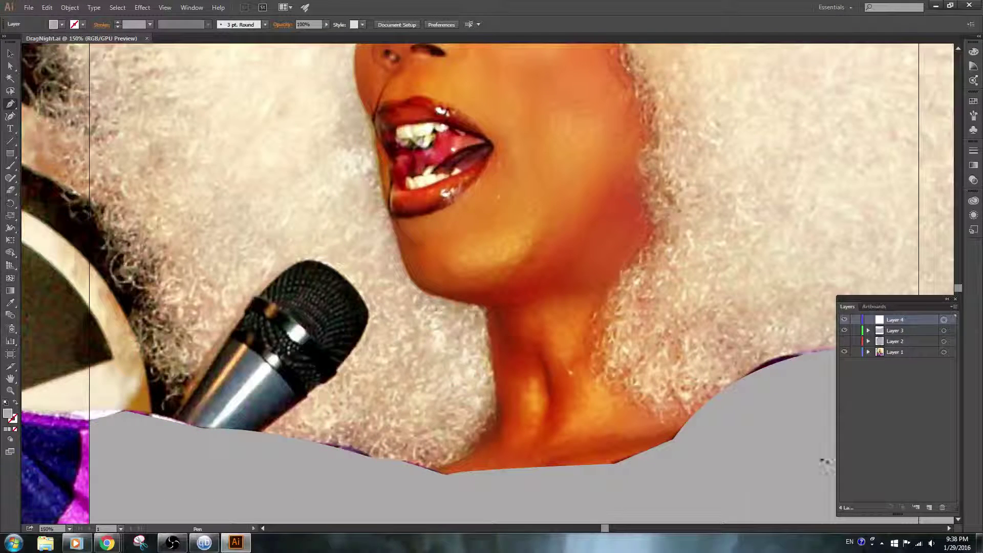
pyautogui.click(844, 330)
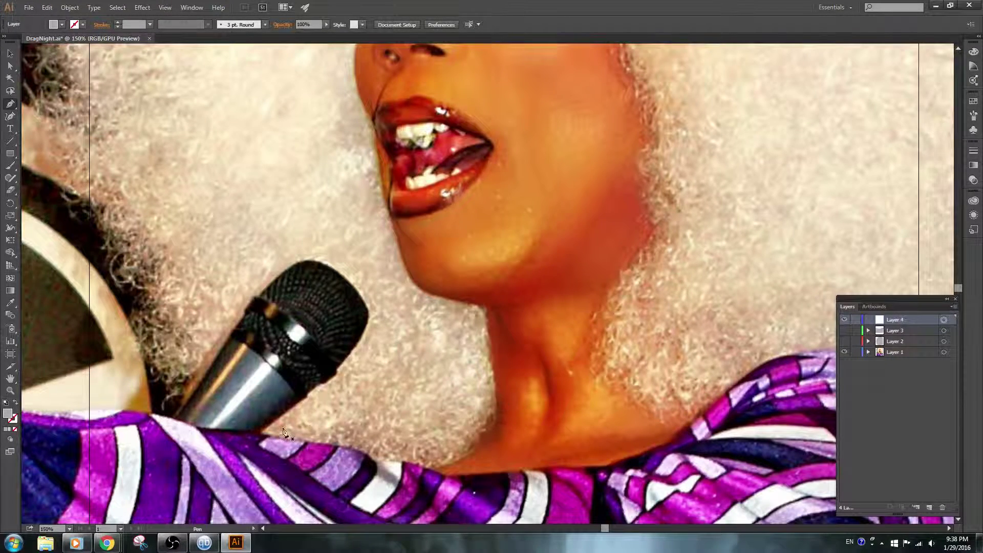
pyautogui.click(258, 434)
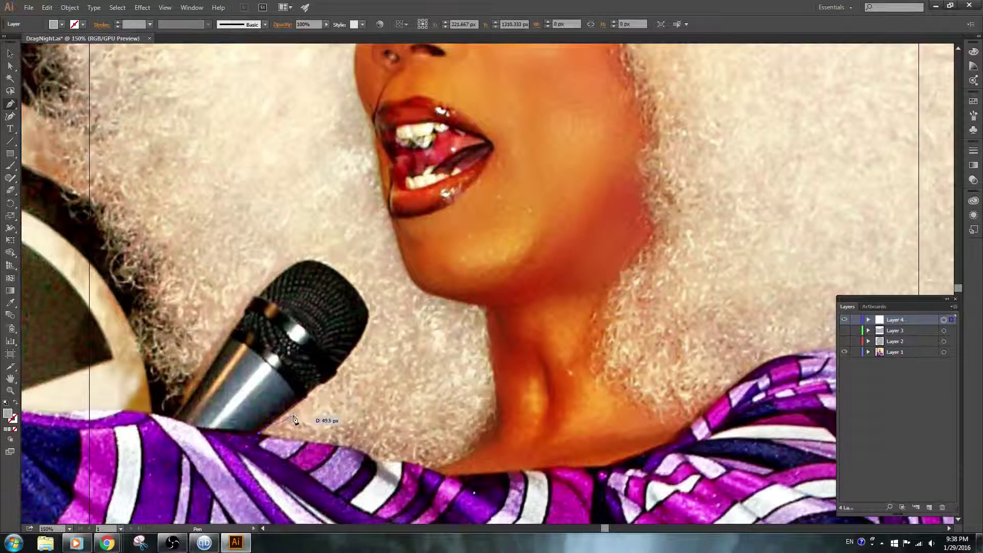
pyautogui.click(320, 383)
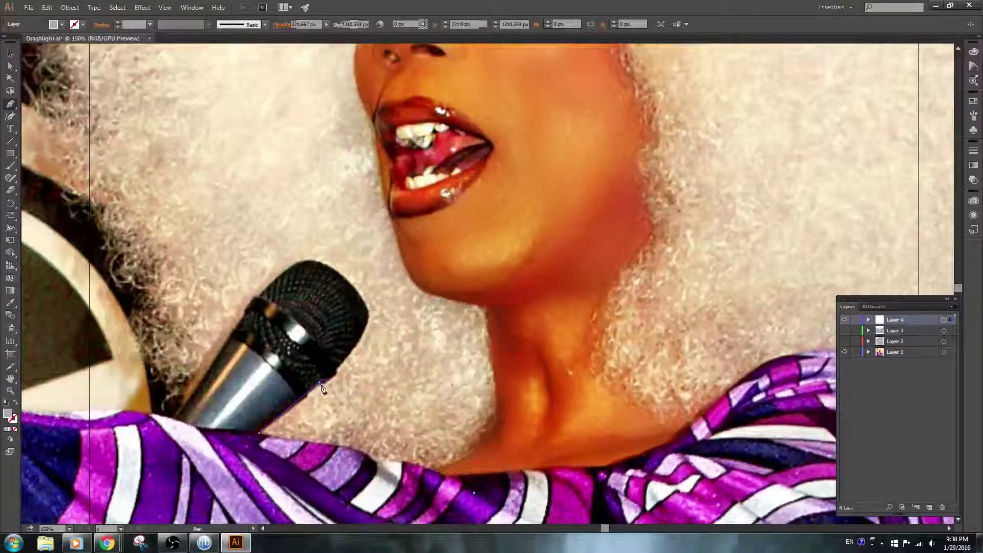
pyautogui.moveTo(321, 388); pyautogui.dragTo(324, 389)
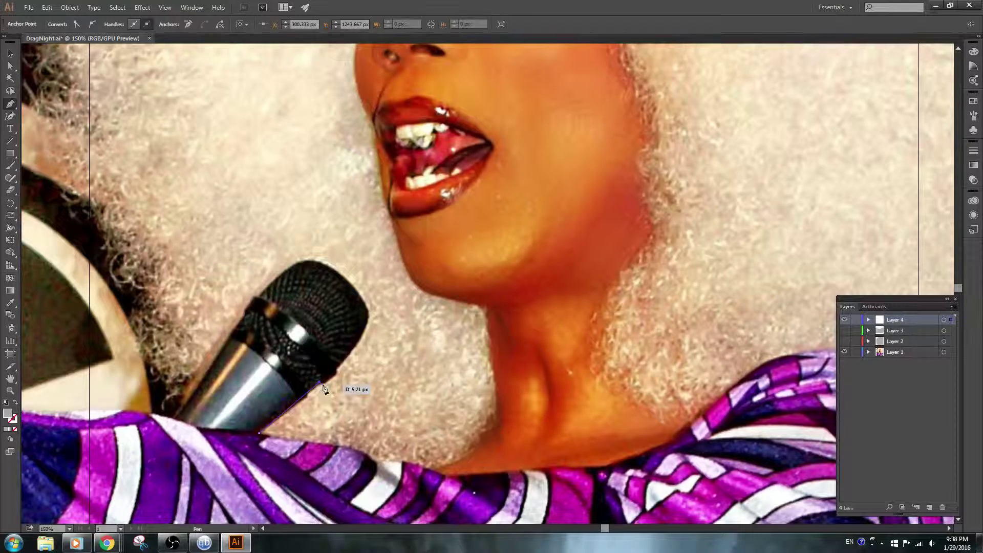
pyautogui.moveTo(324, 389)
pyautogui.mouseDown()
pyautogui.moveTo(374, 317)
pyautogui.moveTo(369, 292)
pyautogui.moveTo(260, 259)
pyautogui.moveTo(305, 270)
pyautogui.mouseUp()
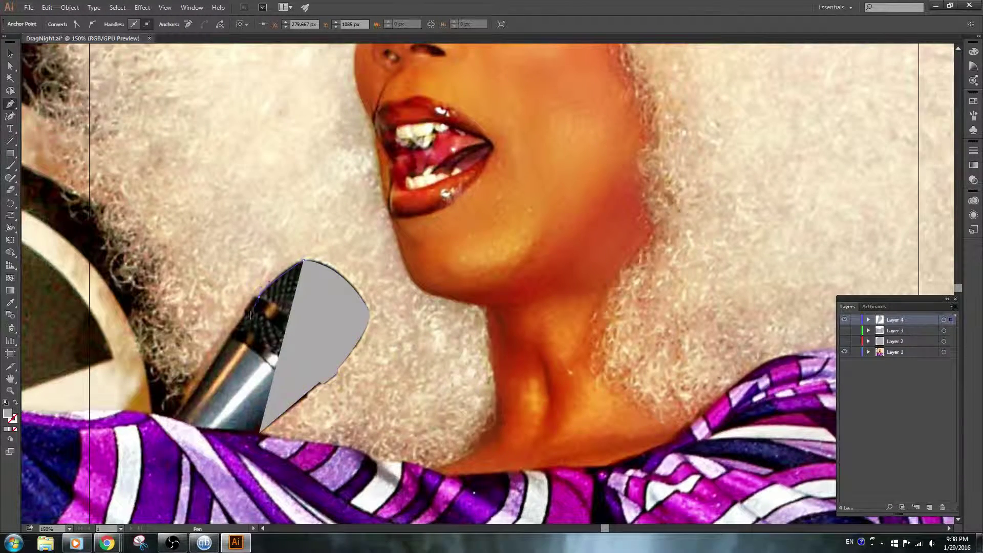
# Close the microphone handle shape, add Layer 5, and hide Layer 4
pyautogui.moveTo(258, 299)
pyautogui.mouseDown()
pyautogui.moveTo(247, 314)
pyautogui.moveTo(265, 324)
pyautogui.moveTo(247, 313)
pyautogui.moveTo(175, 422)
pyautogui.mouseUp()
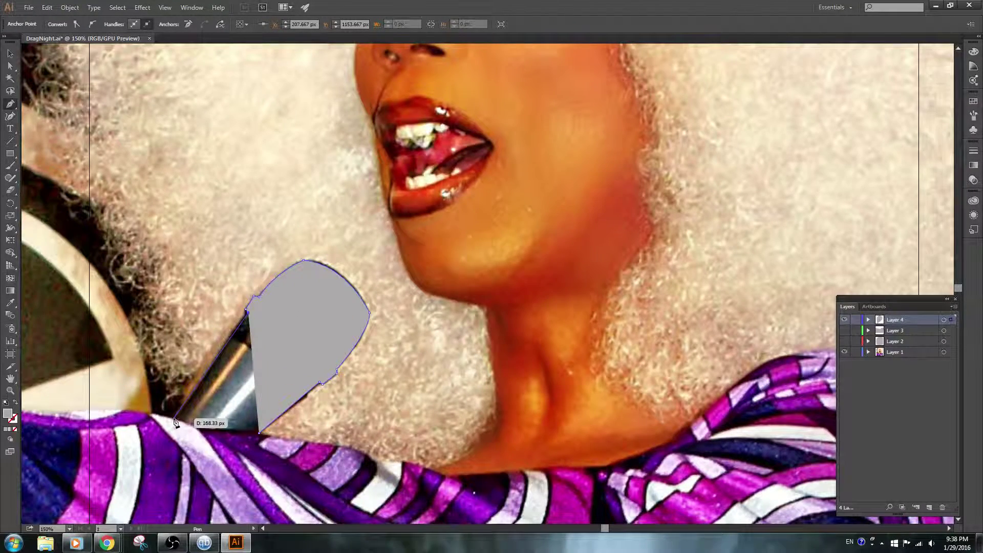
pyautogui.moveTo(175, 421); pyautogui.dragTo(176, 422)
pyautogui.click(175, 420)
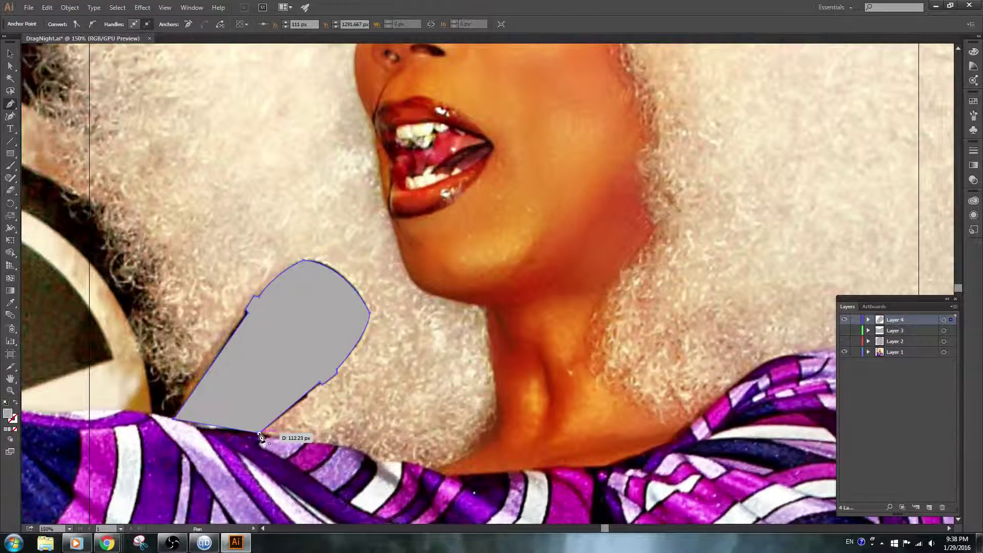
pyautogui.click(260, 435)
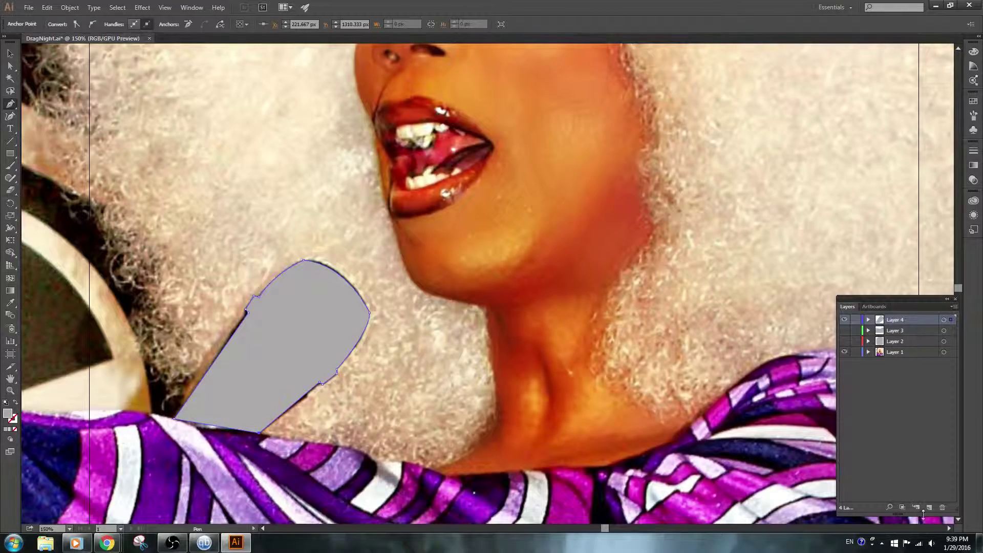
pyautogui.click(930, 507)
pyautogui.click(845, 330)
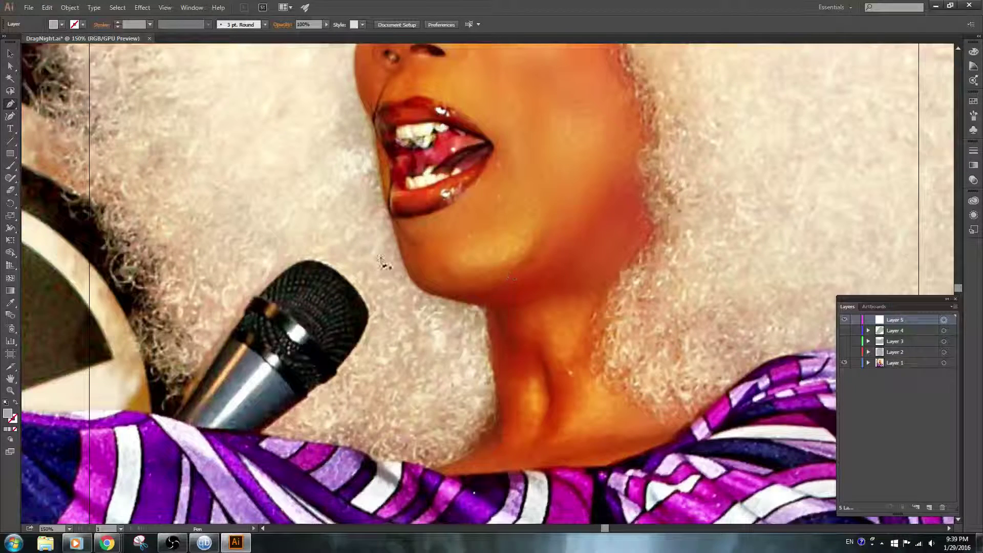
# Trace and close a curved grey band across the lower microphone head, then add Layer 6
pyautogui.click(230, 338)
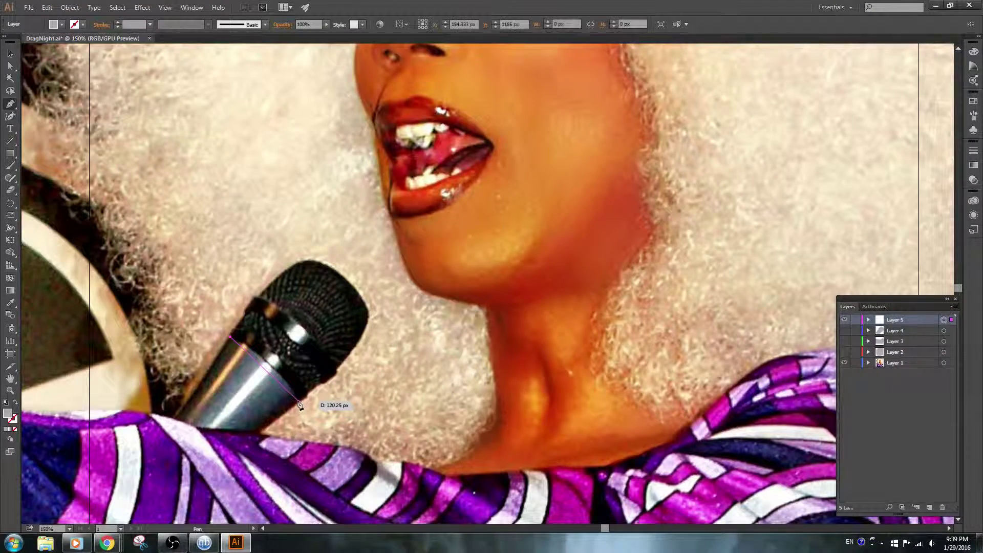
pyautogui.moveTo(298, 399); pyautogui.dragTo(294, 419)
pyautogui.click(298, 399)
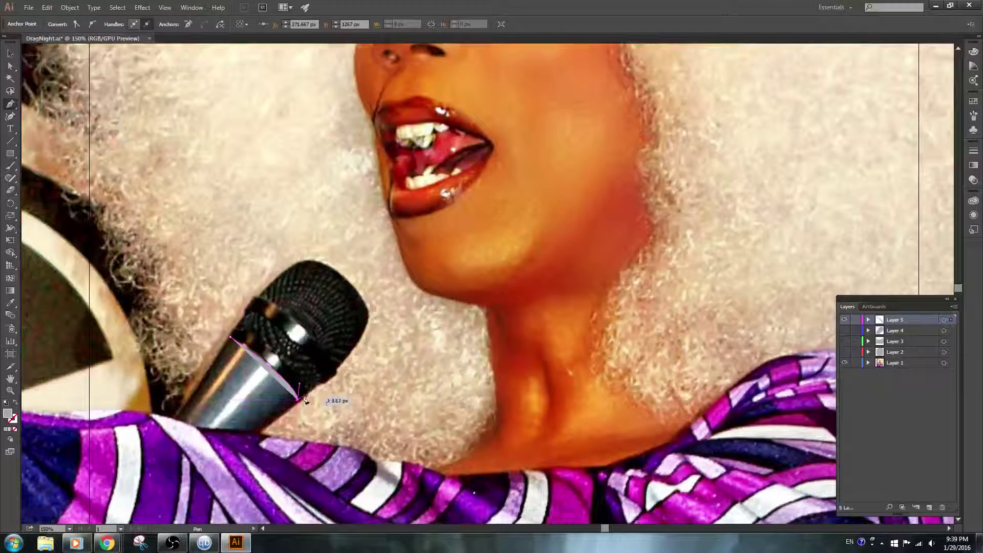
pyautogui.click(308, 398)
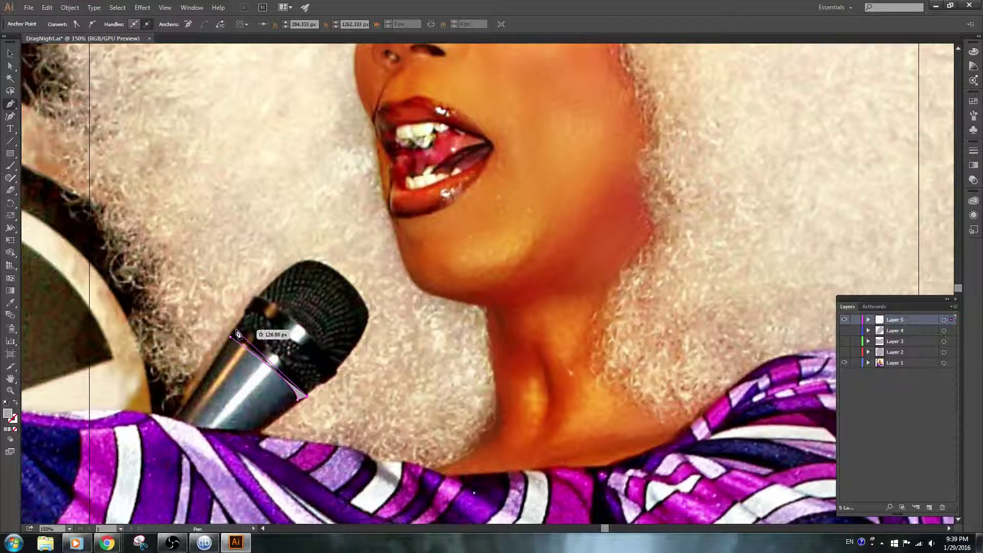
pyautogui.moveTo(233, 334)
pyautogui.mouseDown()
pyautogui.moveTo(173, 310)
pyautogui.moveTo(208, 323)
pyautogui.mouseUp()
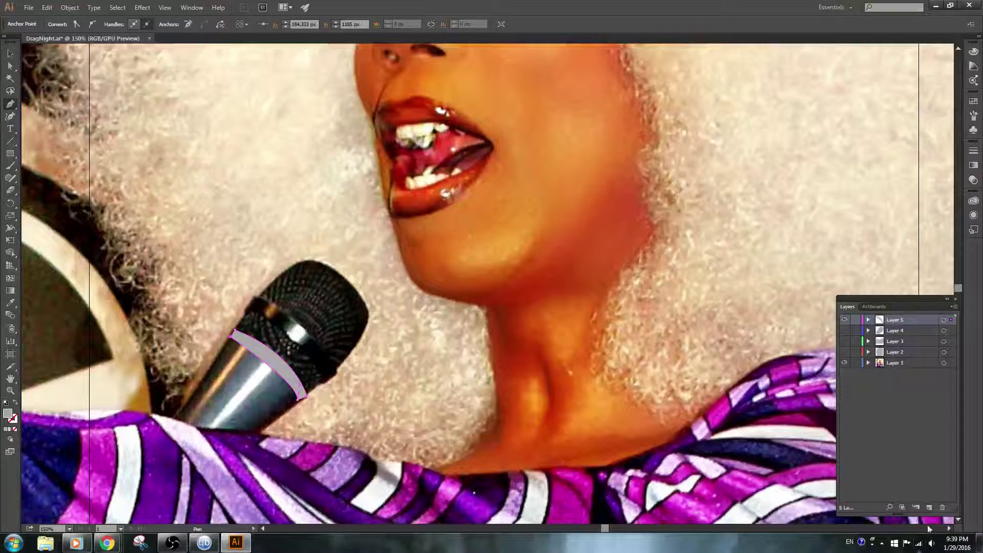
pyautogui.click(930, 507)
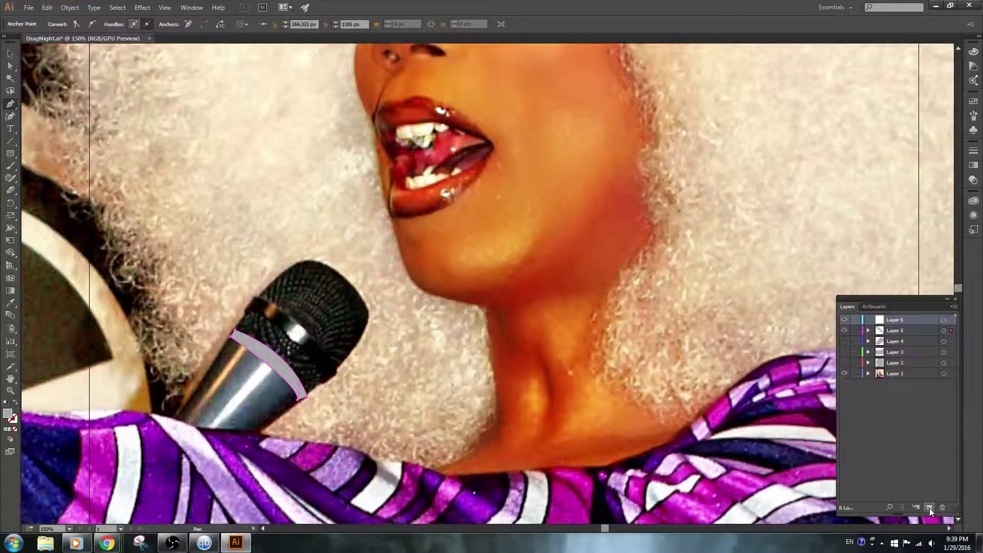
# Trace and close the upper curved band across the microphone grille on Layer 6, then add Layer 7
pyautogui.click(944, 319)
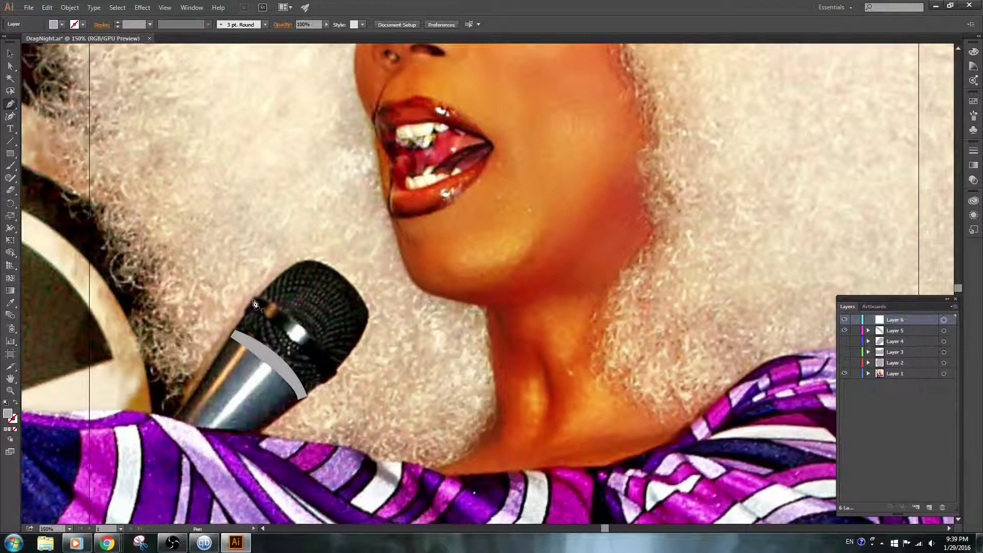
pyautogui.moveTo(255, 297); pyautogui.dragTo(247, 310)
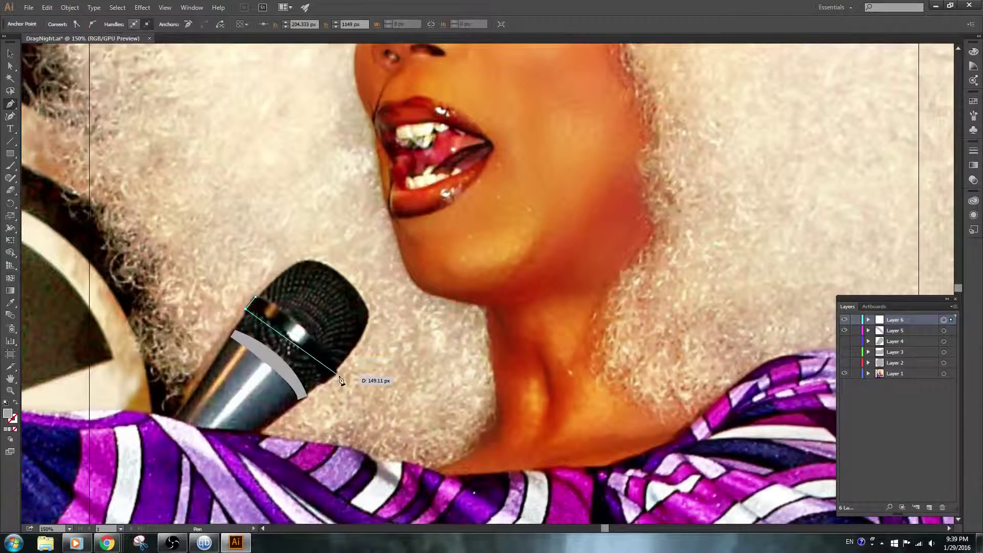
pyautogui.moveTo(323, 383); pyautogui.dragTo(330, 420)
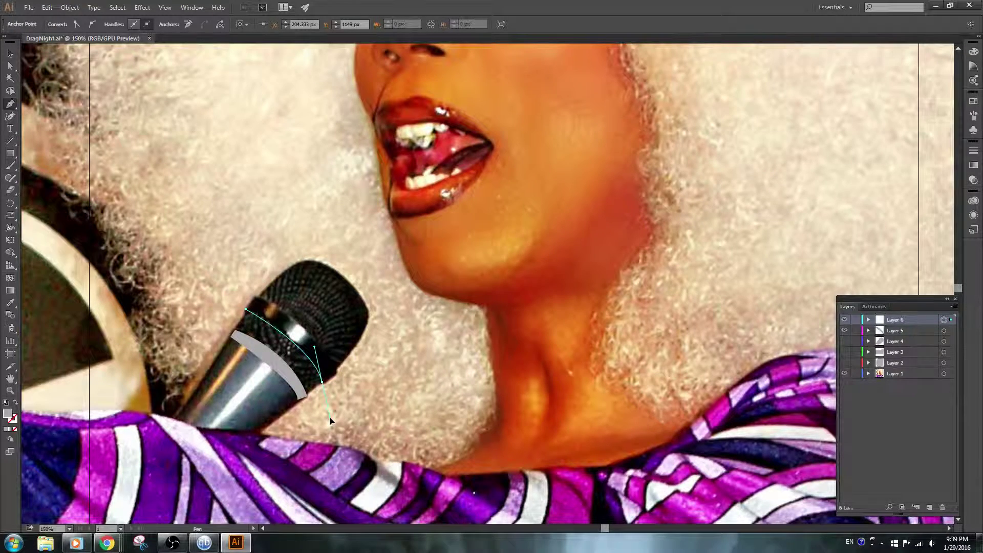
pyautogui.moveTo(322, 381); pyautogui.dragTo(336, 375)
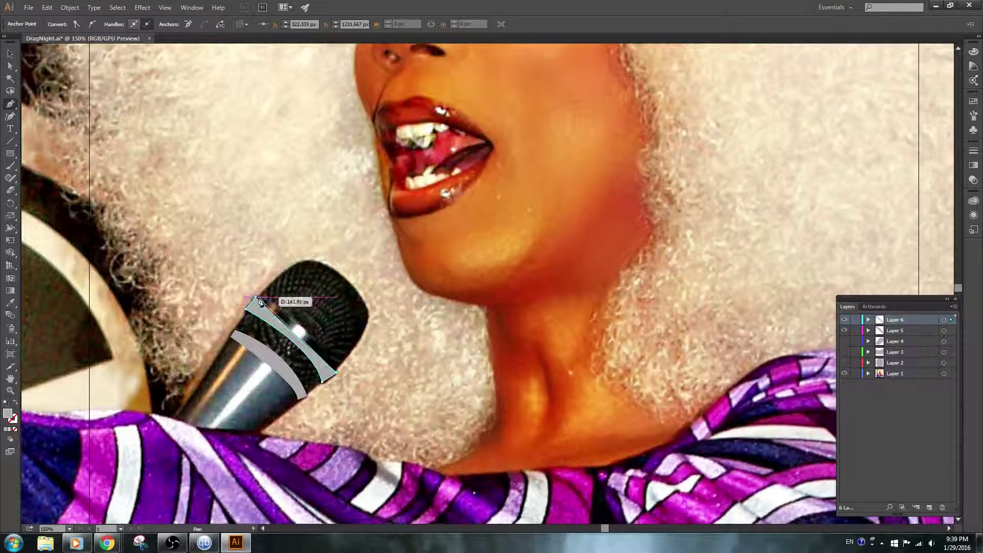
pyautogui.moveTo(256, 300); pyautogui.dragTo(210, 294)
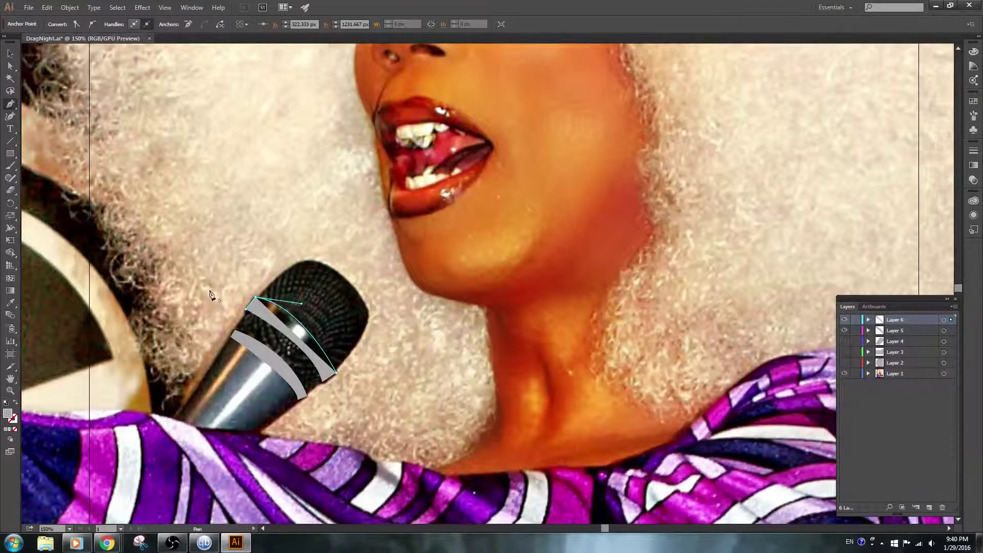
pyautogui.moveTo(209, 294); pyautogui.dragTo(210, 294)
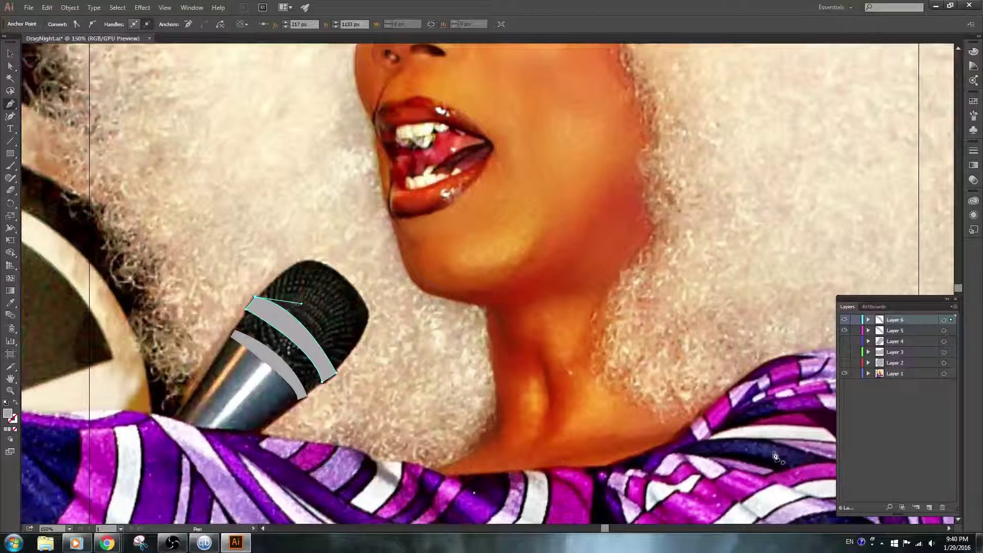
pyautogui.click(944, 331)
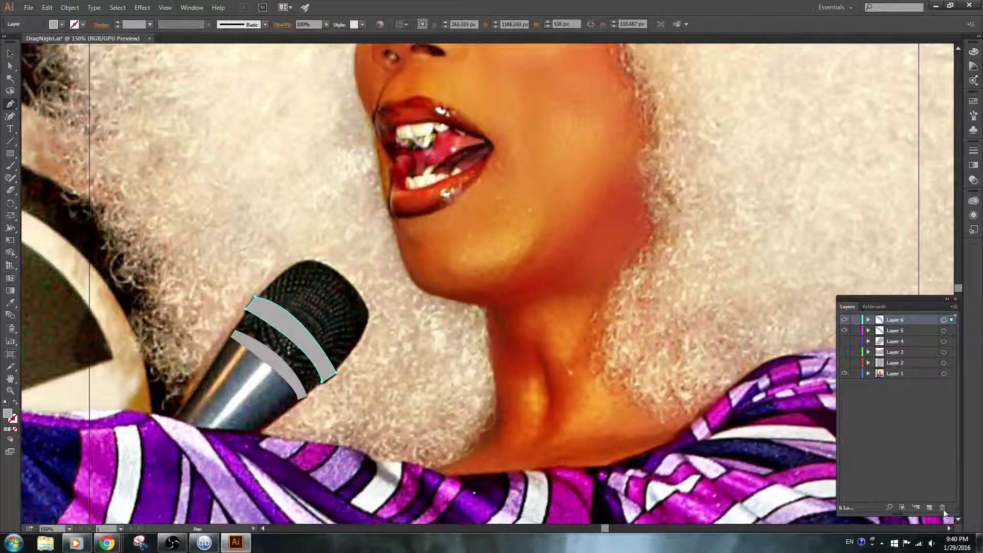
pyautogui.click(930, 507)
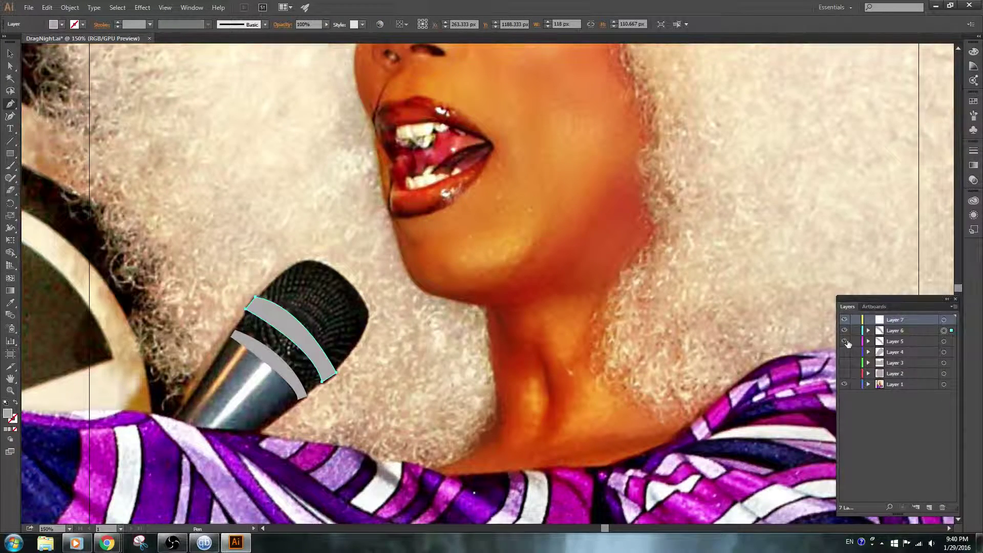
# Hide Layers 5 and 6 and save the file
pyautogui.click(845, 342)
pyautogui.click(844, 332)
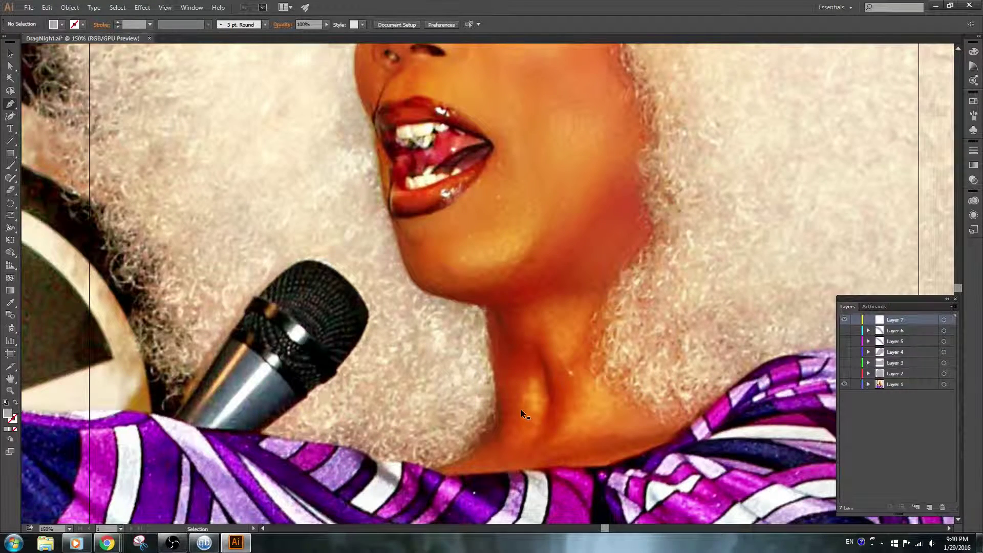
pyautogui.hotkey('ctrl', 's')
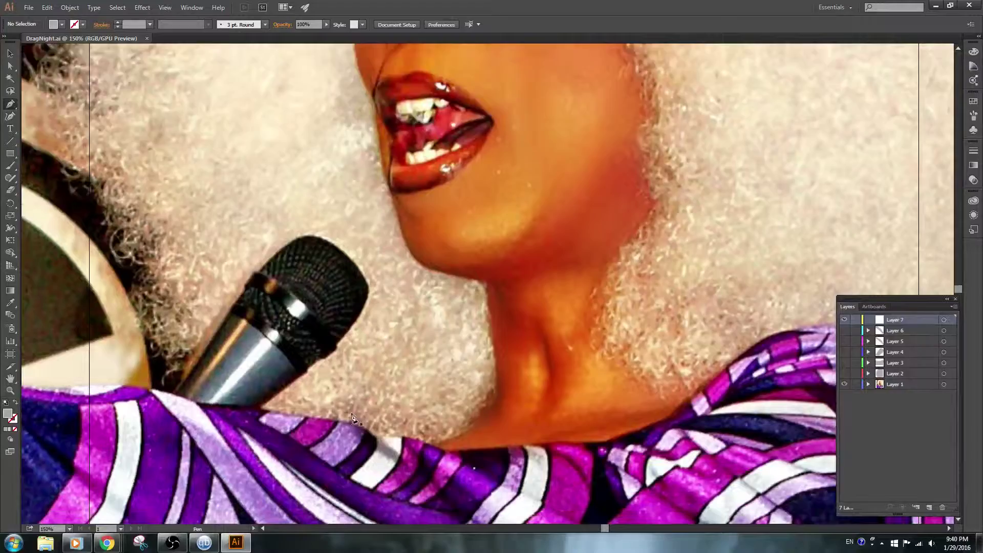
# Zoom to 100% and pan to bring the face, neck and dress into view
pyautogui.scroll(-3, 352, 415)
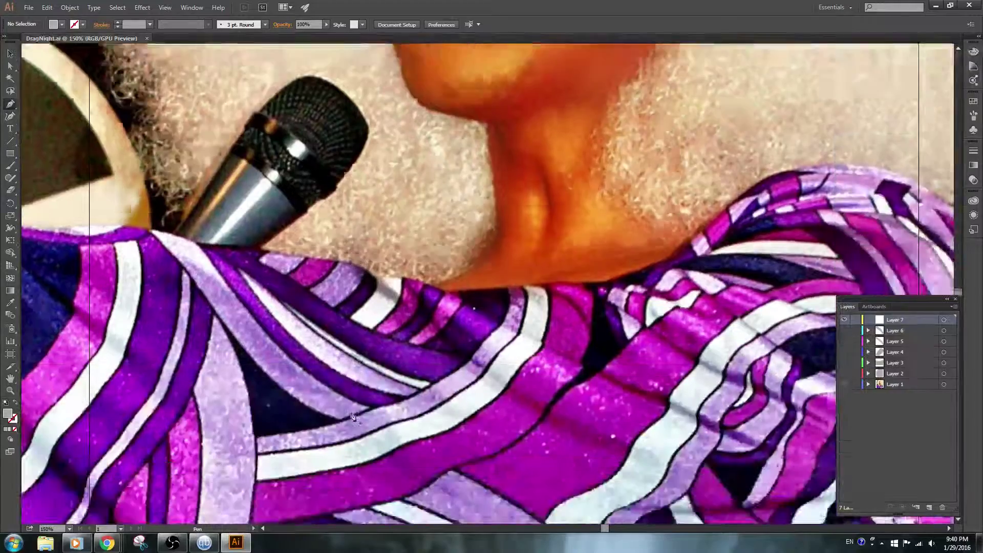
pyautogui.scroll(3, 351, 415)
pyautogui.scroll(3, 351, 414)
pyautogui.scroll(3, 352, 414)
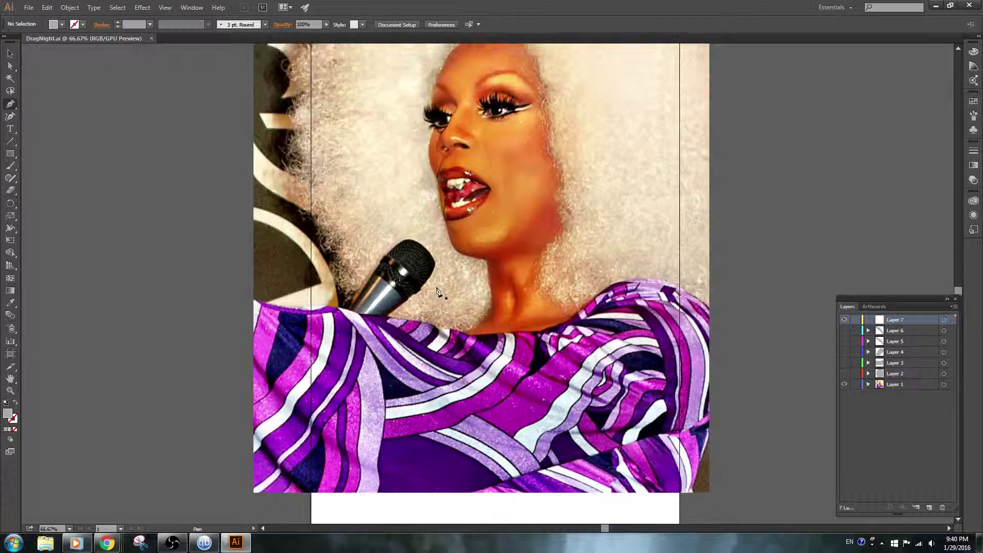
pyautogui.scroll(3, 438, 291)
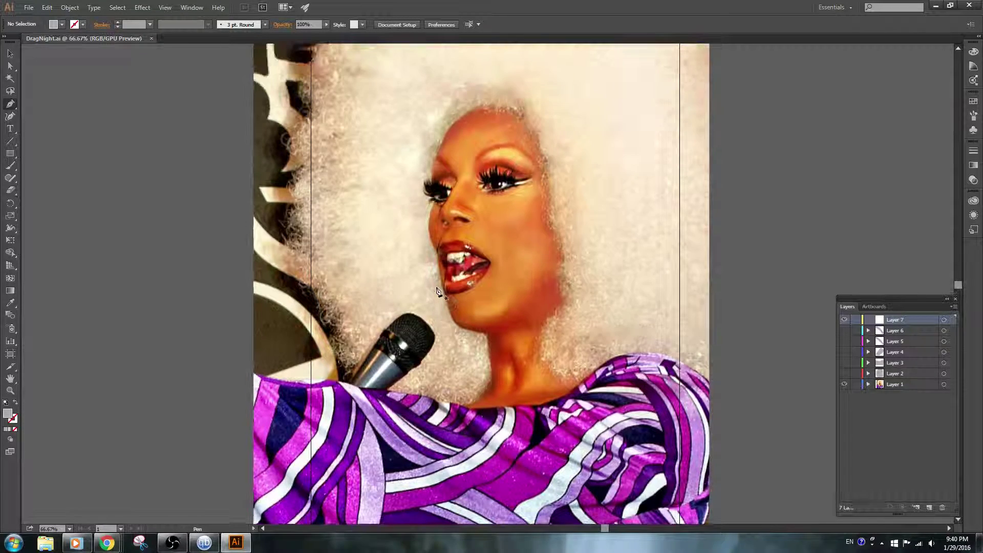
pyautogui.scroll(2, 438, 292)
pyautogui.moveTo(631, 233); pyautogui.dragTo(579, 237)
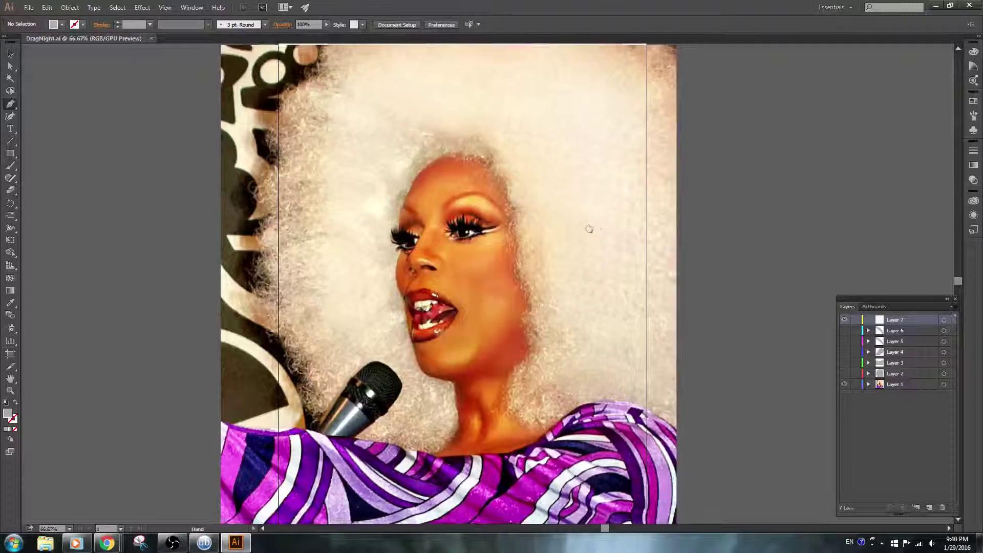
pyautogui.hotkey('ctrl', '+')
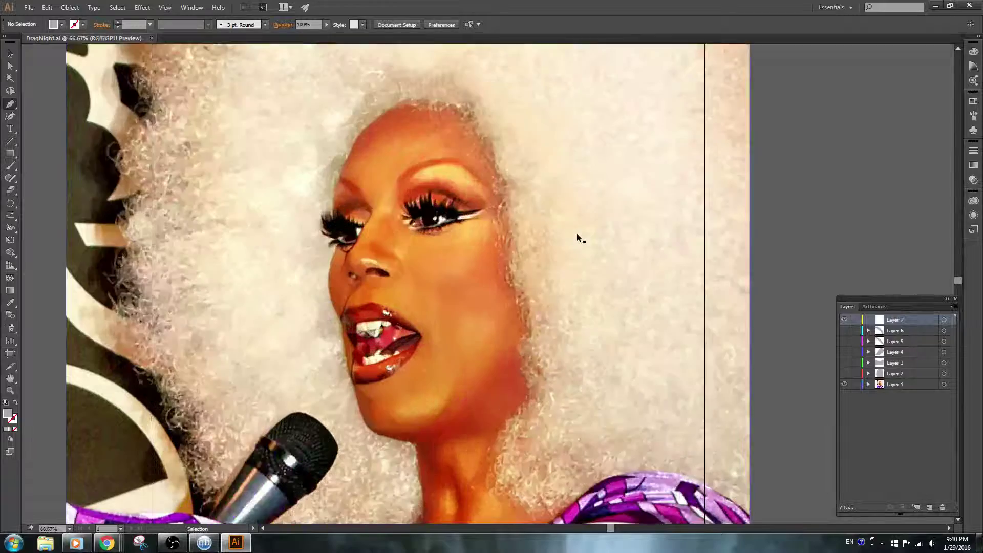
pyautogui.scroll(1, 480, 420)
pyautogui.scroll(-1, 481, 420)
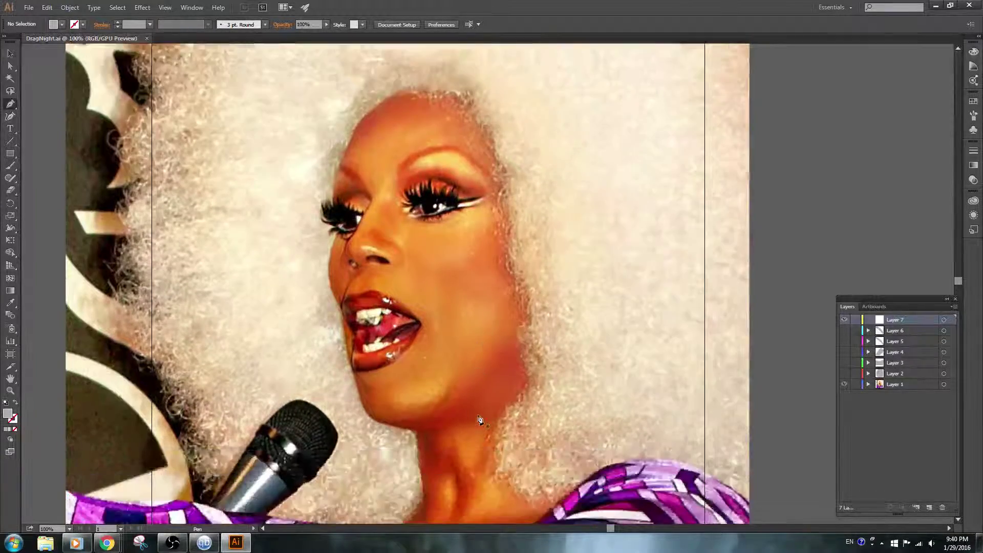
pyautogui.scroll(-3, 481, 420)
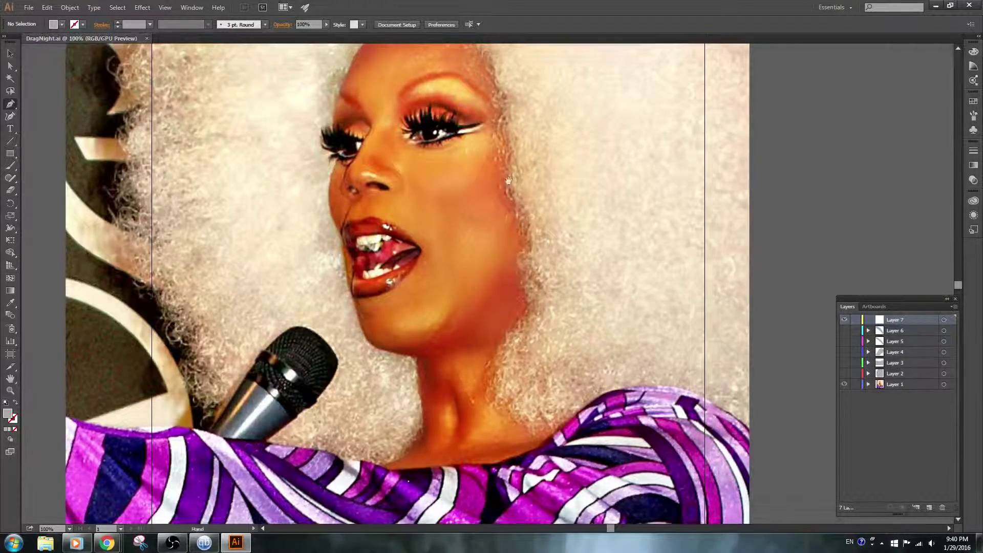
pyautogui.moveTo(507, 180); pyautogui.dragTo(509, 254)
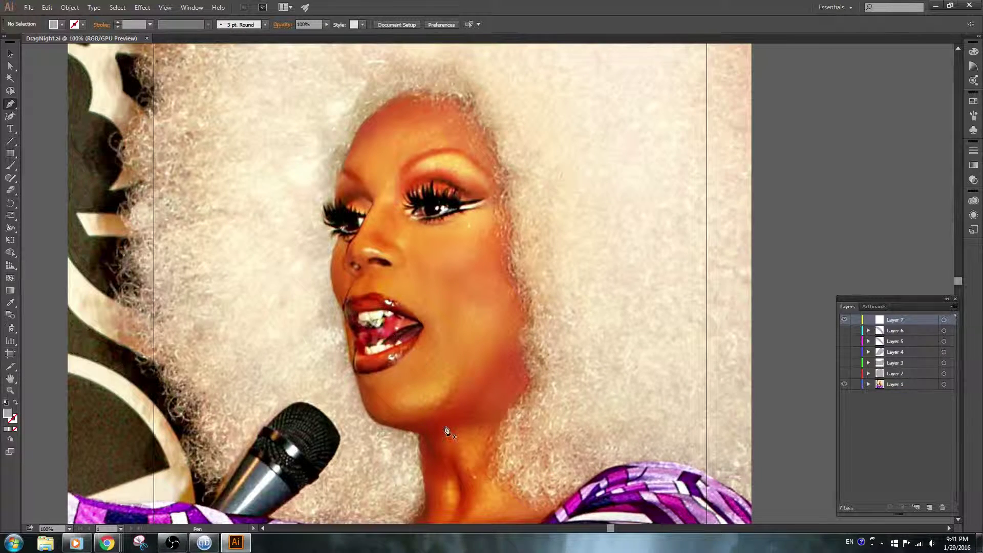
pyautogui.hscroll(-10, 478, 480)
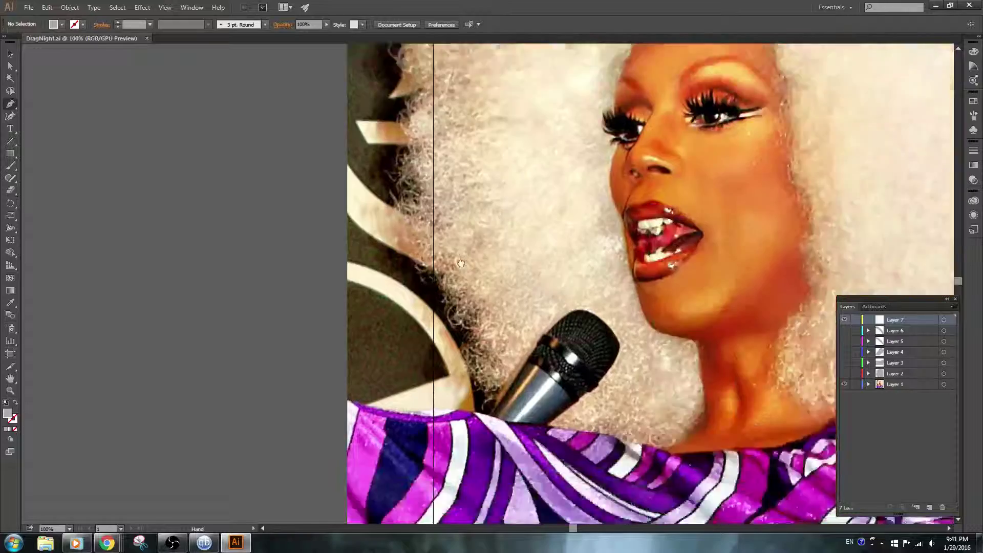
pyautogui.moveTo(728, 380); pyautogui.dragTo(341, 328)
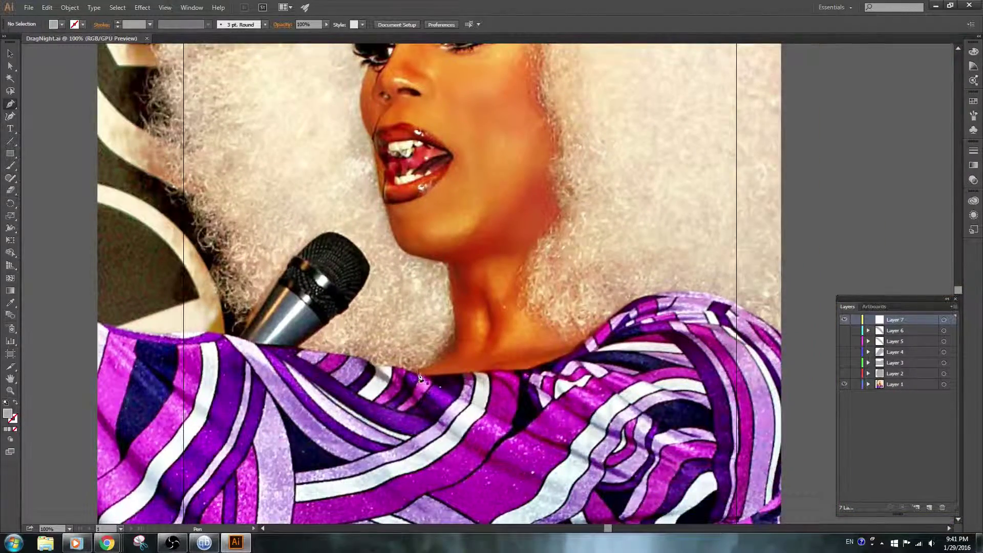
# Trace the grey outline from the collar up the neck and jaw to the corner of the lips
pyautogui.click(409, 371)
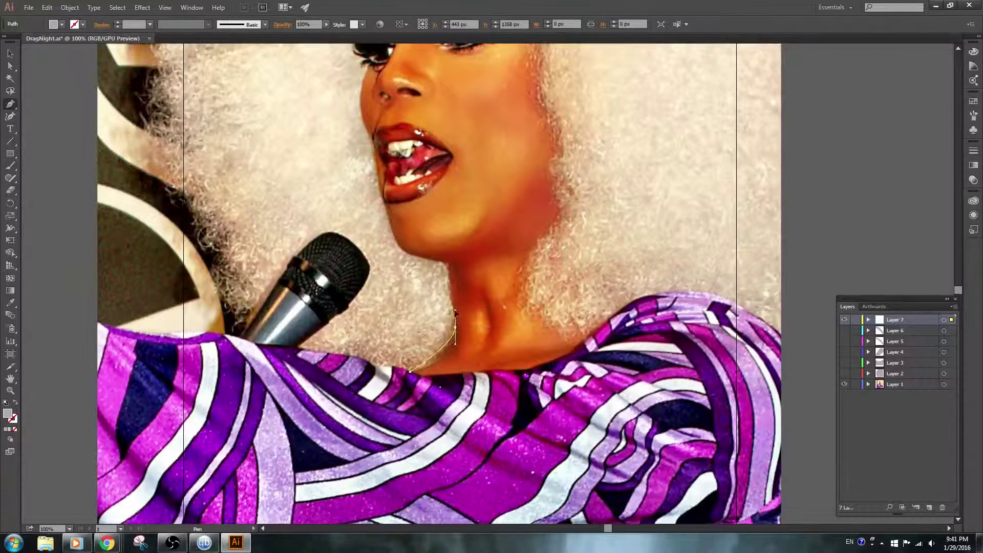
pyautogui.moveTo(457, 360); pyautogui.dragTo(453, 293)
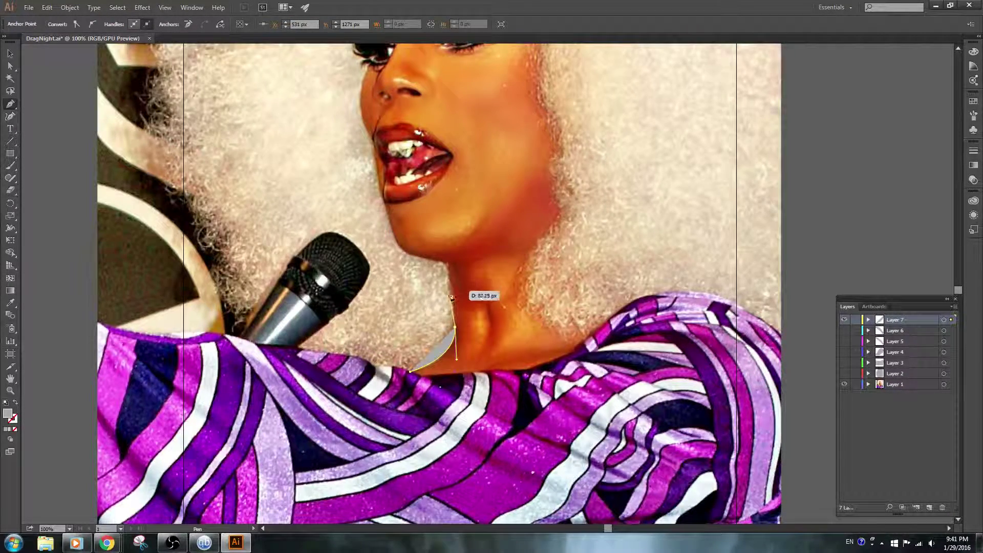
pyautogui.moveTo(453, 292)
pyautogui.mouseDown()
pyautogui.moveTo(456, 324)
pyautogui.moveTo(450, 289)
pyautogui.mouseUp()
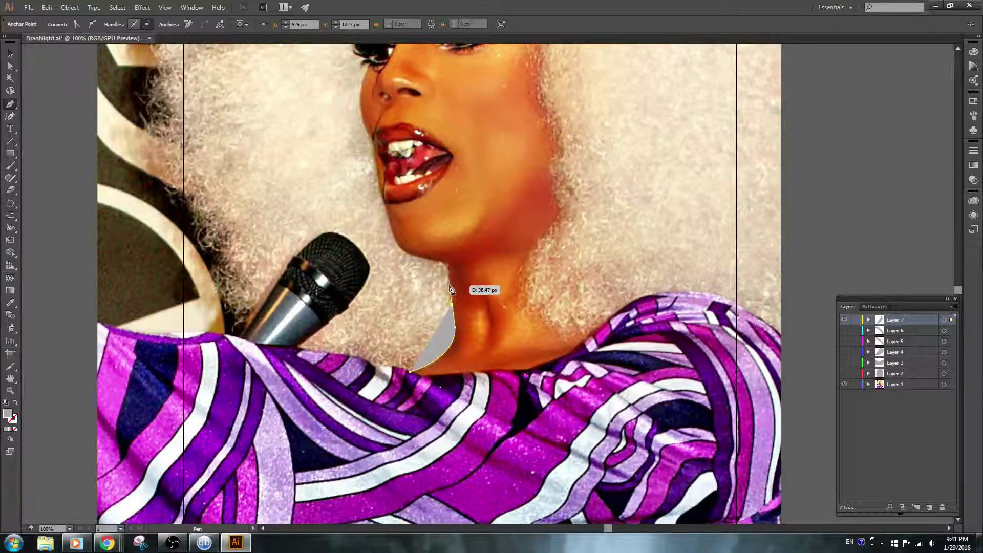
pyautogui.moveTo(450, 289)
pyautogui.mouseDown()
pyautogui.moveTo(452, 269)
pyautogui.moveTo(420, 262)
pyautogui.mouseUp()
pyautogui.click(450, 284)
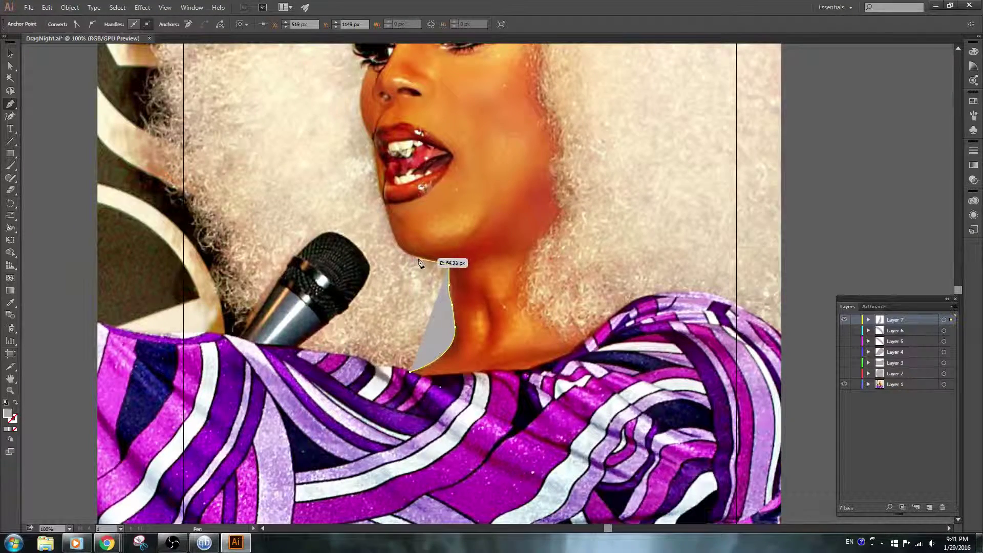
pyautogui.moveTo(420, 263)
pyautogui.mouseDown()
pyautogui.moveTo(394, 239)
pyautogui.moveTo(381, 184)
pyautogui.moveTo(385, 218)
pyautogui.moveTo(400, 216)
pyautogui.moveTo(377, 152)
pyautogui.mouseUp()
pyautogui.click(387, 188)
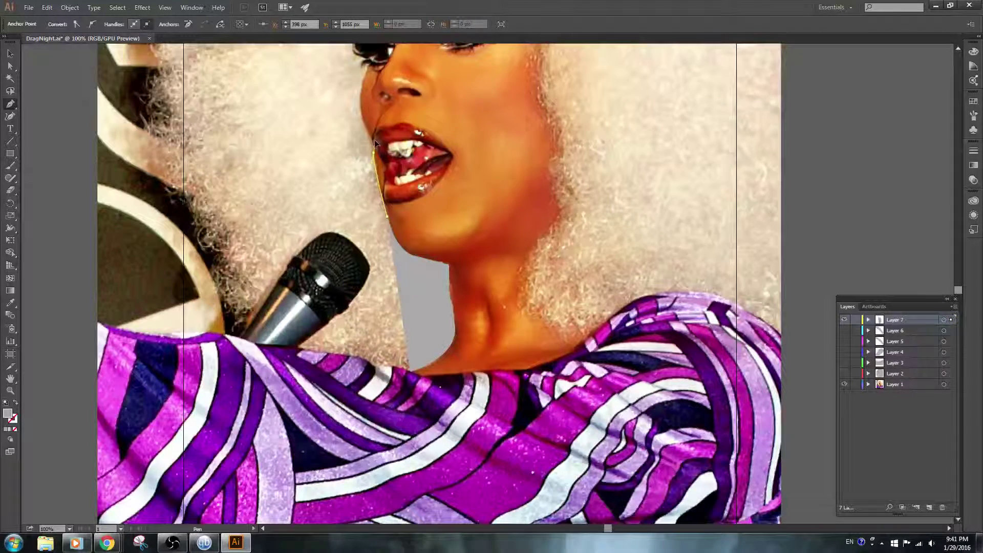
pyautogui.click(374, 152)
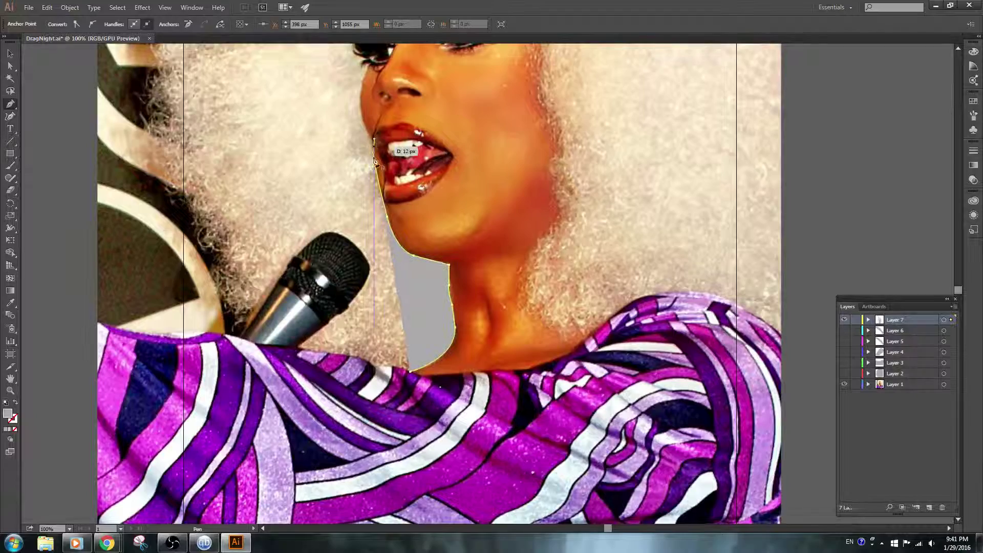
# Continue the outline past the eye, brow and temple and across the forehead and hairline
pyautogui.moveTo(411, 162)
pyautogui.mouseDown()
pyautogui.moveTo(424, 375)
pyautogui.moveTo(373, 306)
pyautogui.mouseUp()
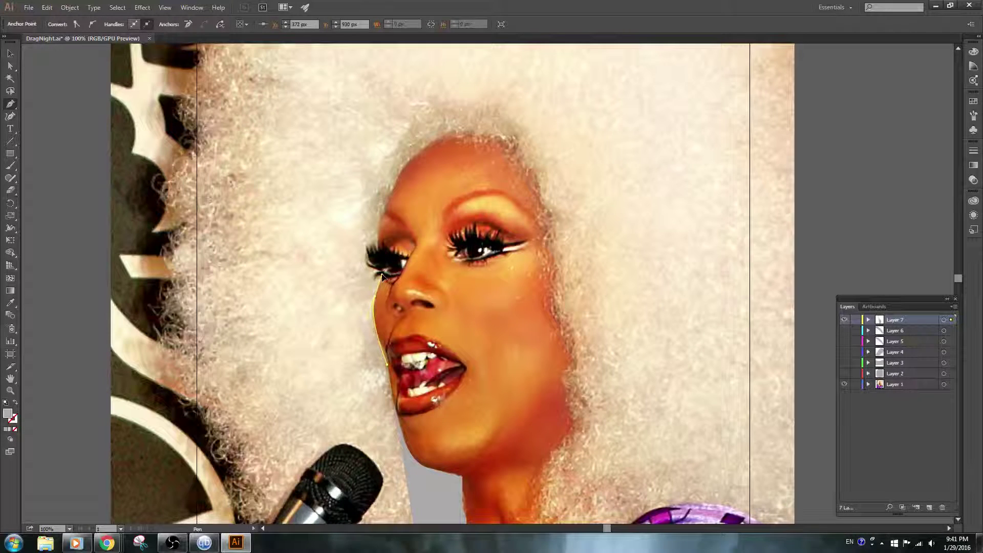
pyautogui.moveTo(383, 276); pyautogui.dragTo(385, 275)
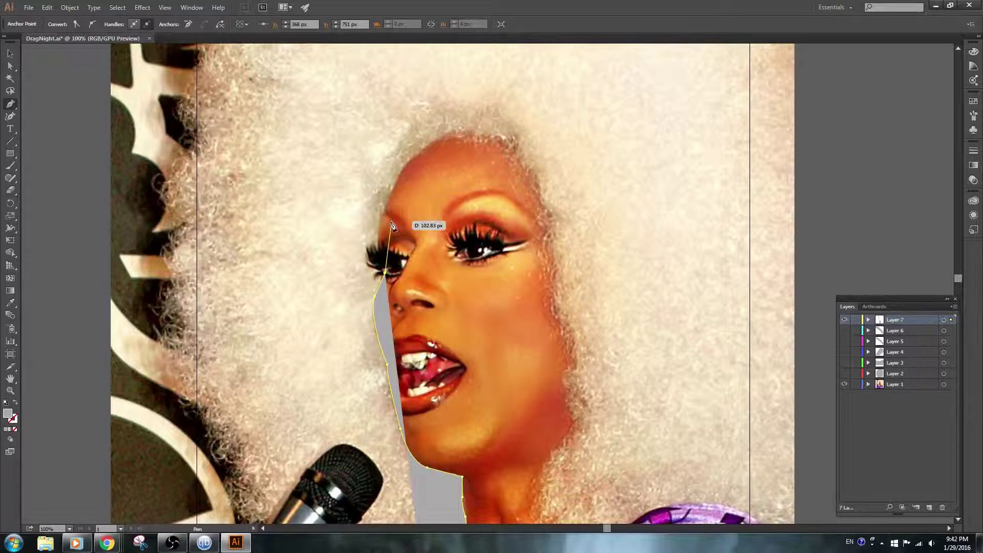
pyautogui.moveTo(383, 222); pyautogui.dragTo(390, 192)
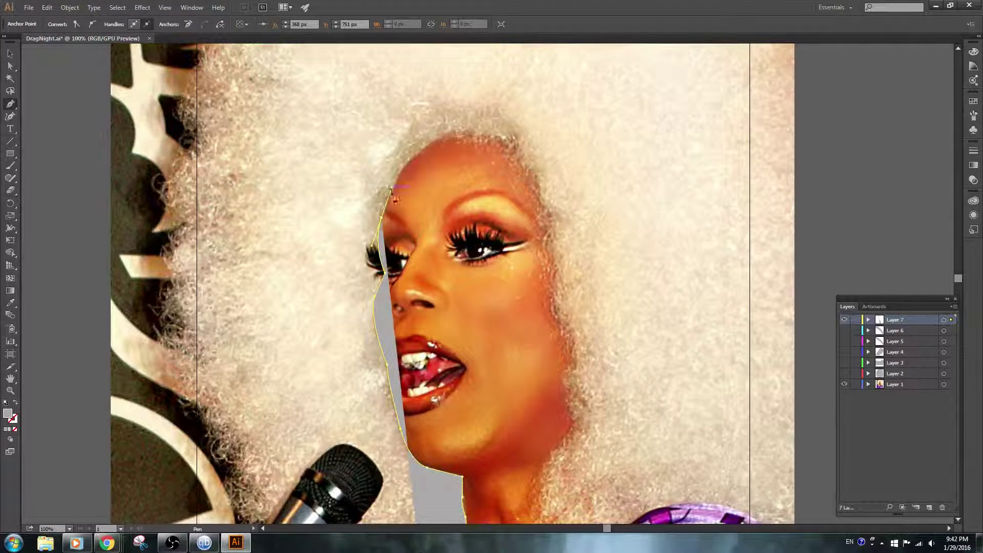
pyautogui.click(384, 219)
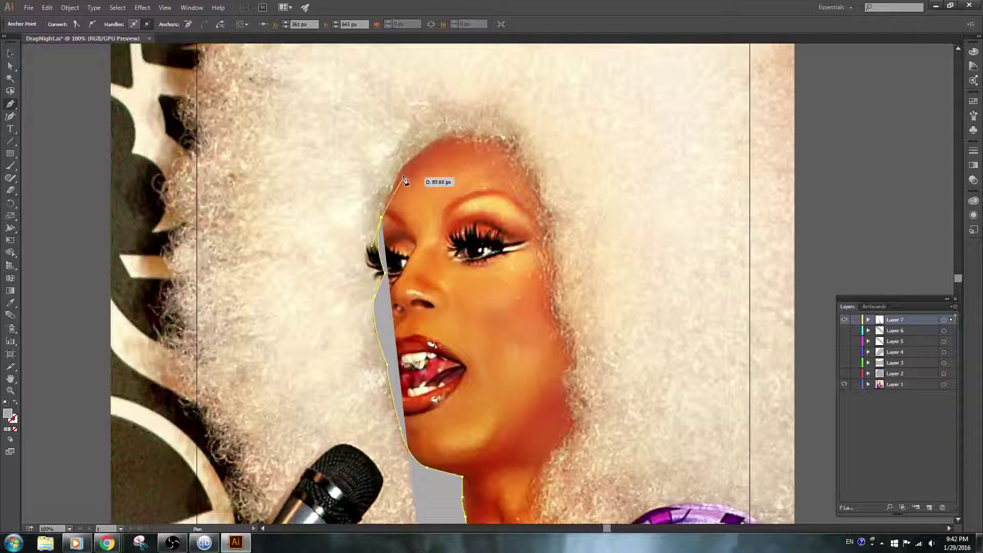
pyautogui.click(401, 171)
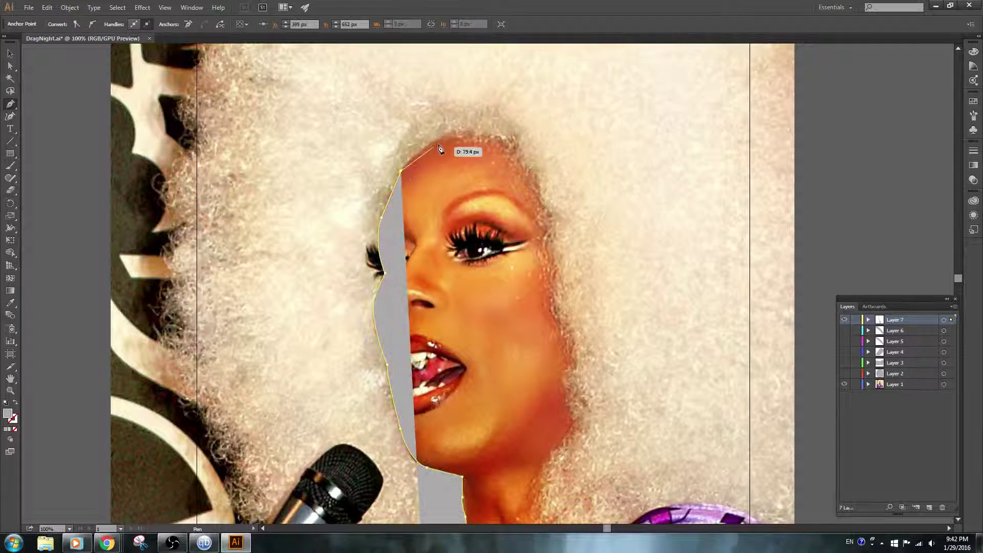
pyautogui.moveTo(467, 135); pyautogui.dragTo(470, 135)
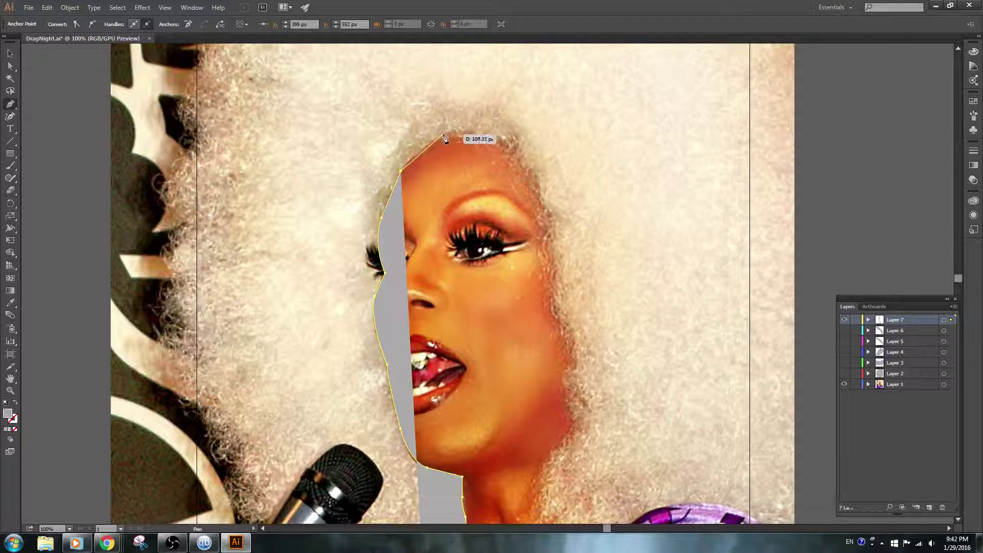
pyautogui.moveTo(447, 135); pyautogui.dragTo(460, 134)
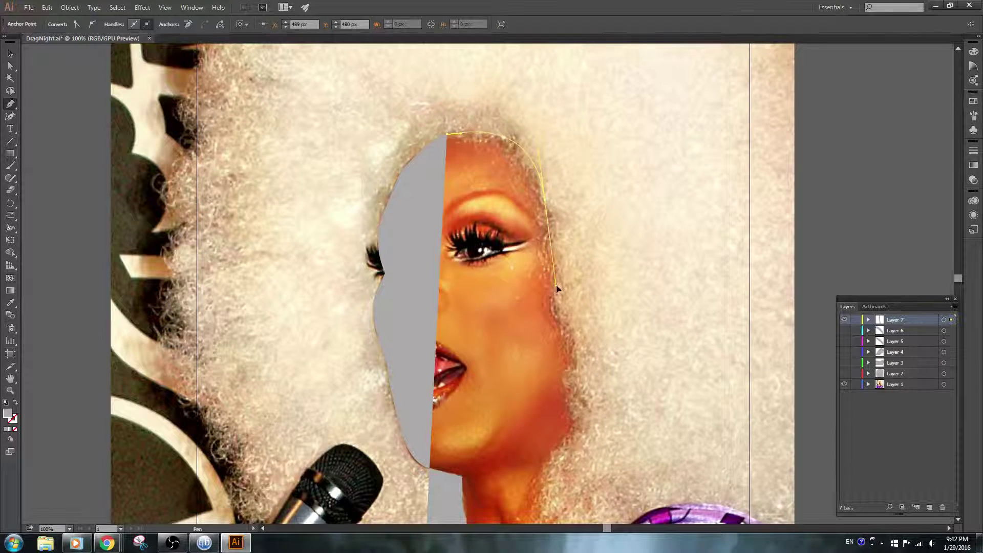
# Trace the outline down the right side of the face, cheek, jaw and neck toward the shoulder
pyautogui.moveTo(570, 285); pyautogui.dragTo(569, 286)
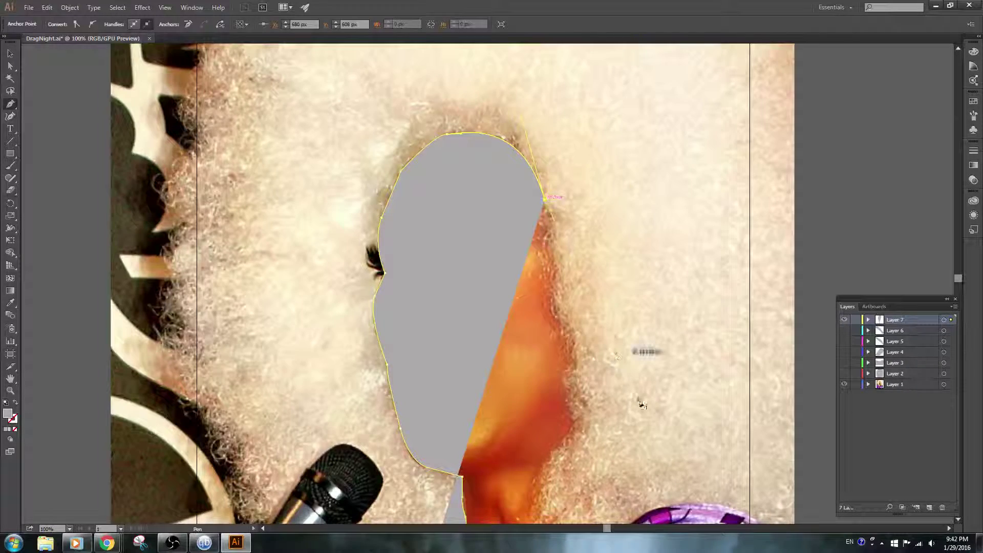
pyautogui.moveTo(625, 388); pyautogui.dragTo(582, 286)
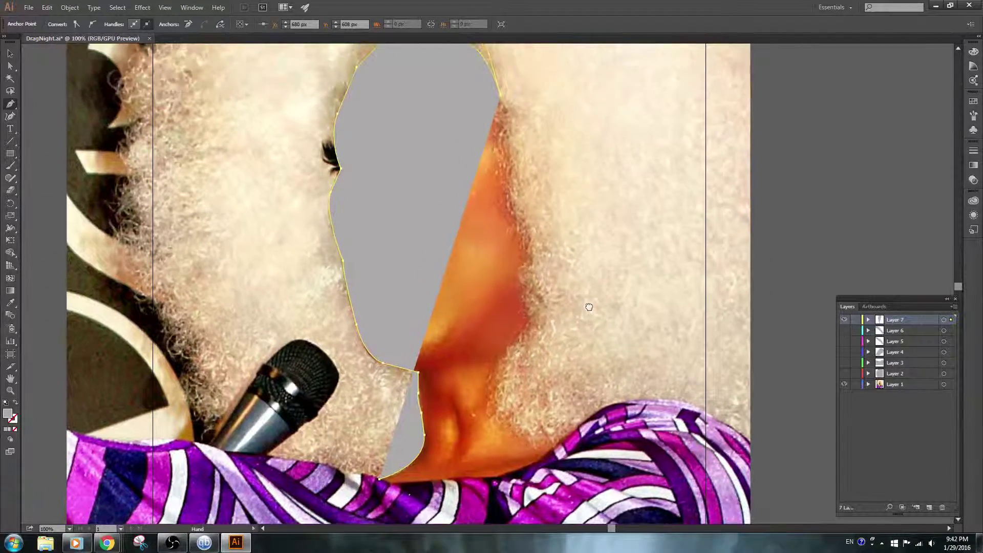
pyautogui.moveTo(550, 308); pyautogui.dragTo(529, 359)
pyautogui.click(546, 316)
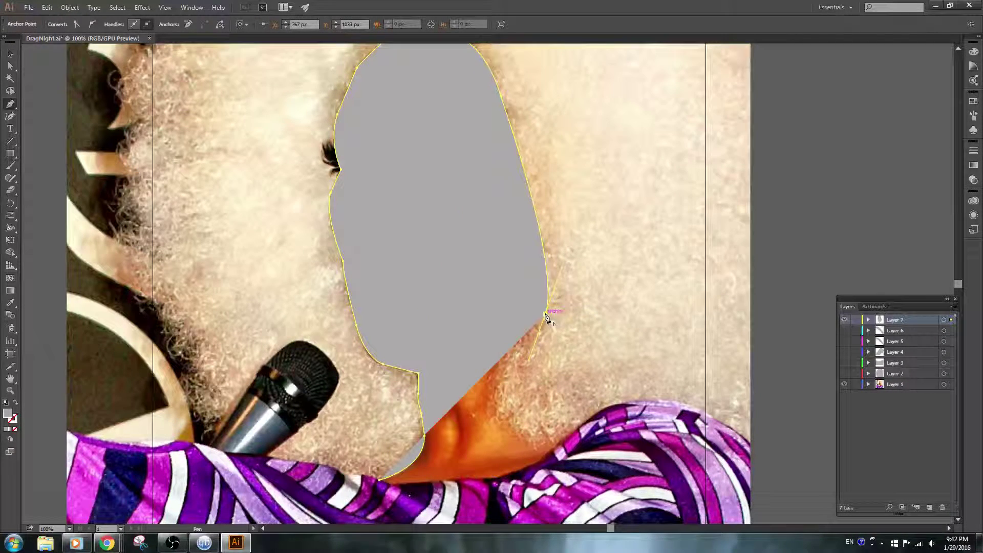
pyautogui.moveTo(494, 369); pyautogui.dragTo(503, 383)
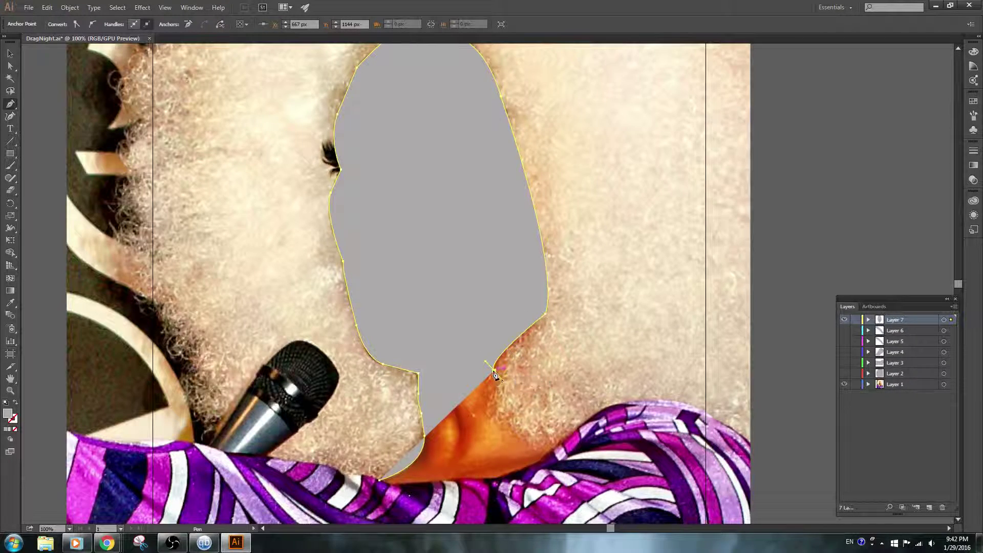
pyautogui.click(517, 450)
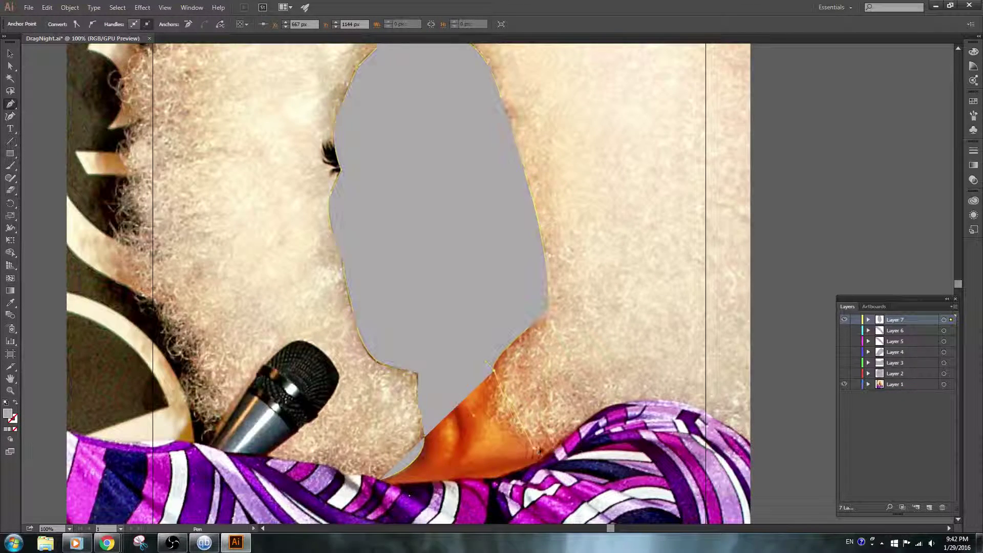
pyautogui.moveTo(533, 449); pyautogui.dragTo(587, 466)
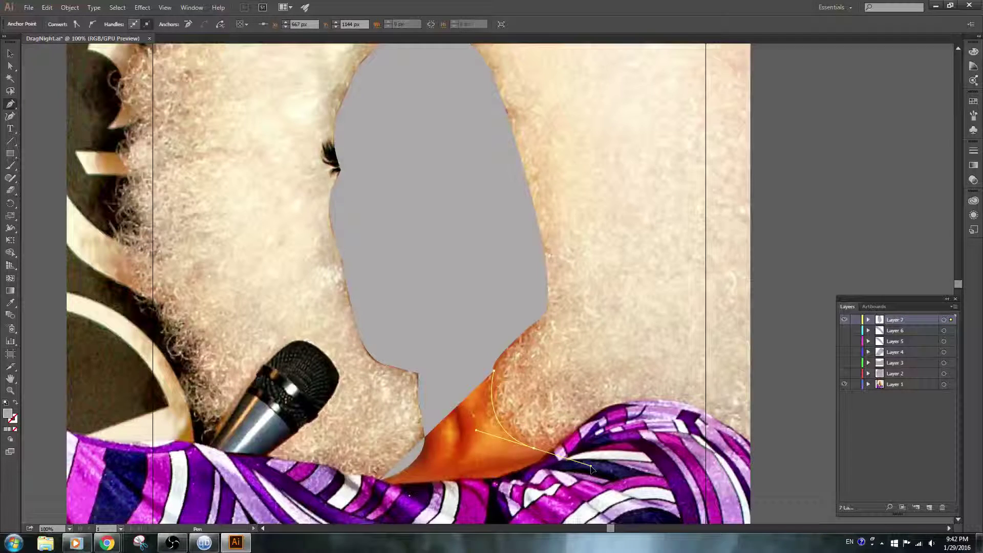
pyautogui.moveTo(535, 450); pyautogui.dragTo(554, 451)
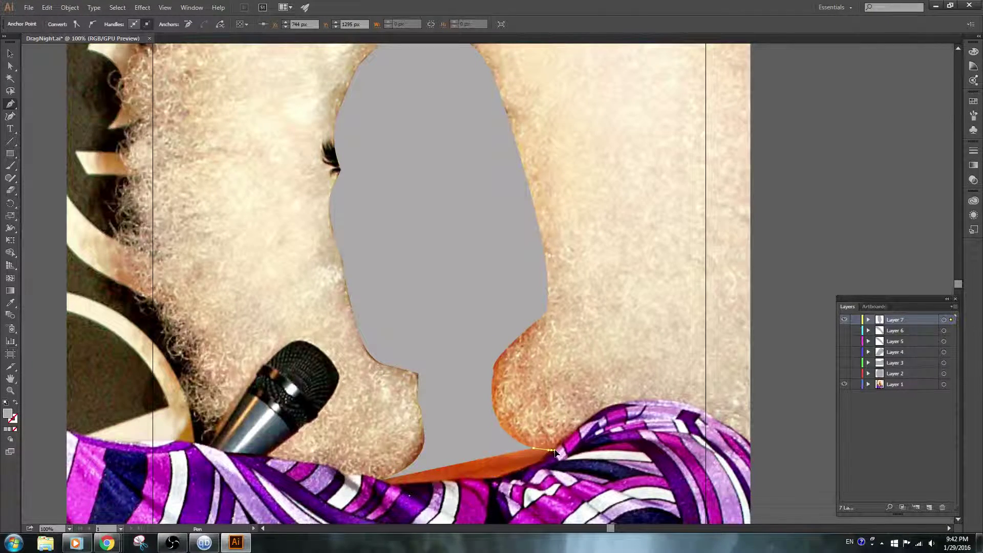
pyautogui.moveTo(554, 451)
pyautogui.mouseDown()
pyautogui.moveTo(410, 510)
pyautogui.moveTo(516, 511)
pyautogui.mouseUp()
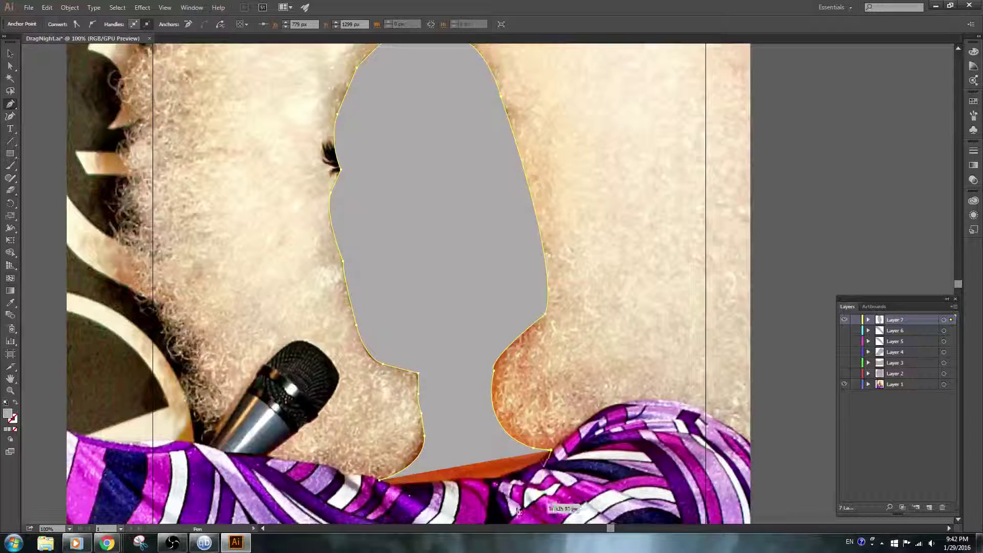
# Close the silhouette with a flat bottom edge along the collar, replacing a curved closing, then add Layer 8
pyautogui.moveTo(474, 511); pyautogui.dragTo(452, 500)
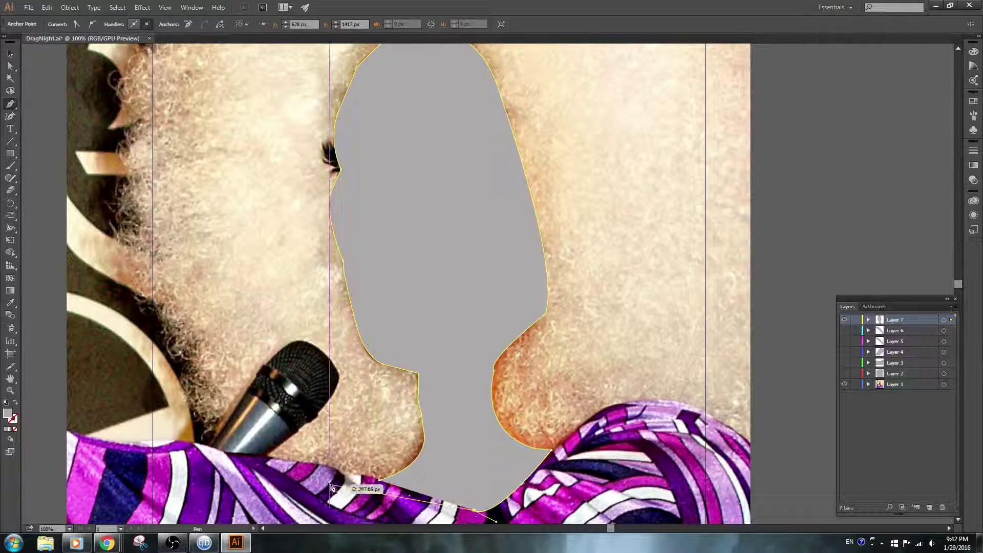
pyautogui.moveTo(379, 480); pyautogui.dragTo(380, 483)
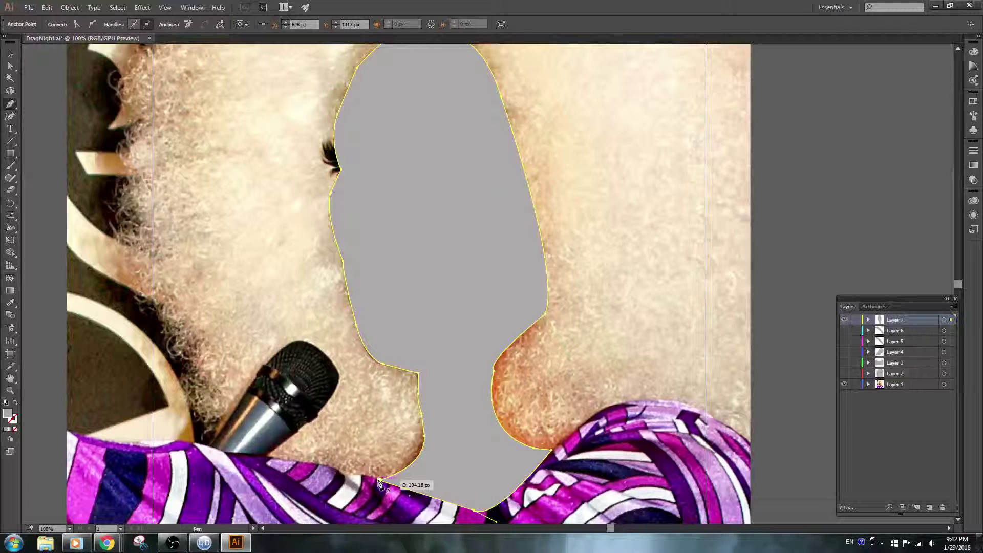
pyautogui.moveTo(379, 483); pyautogui.dragTo(380, 482)
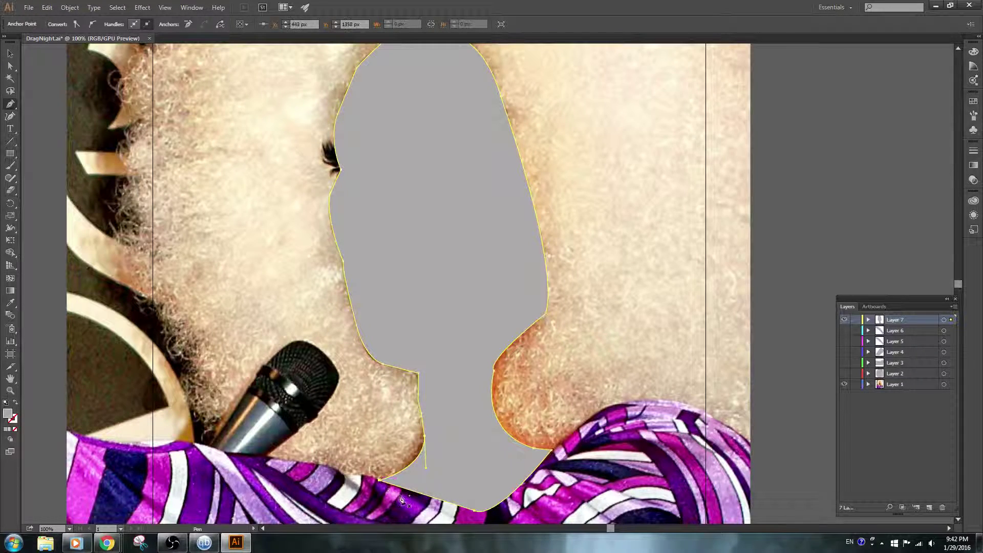
pyautogui.hotkey('ctrl', 'z')
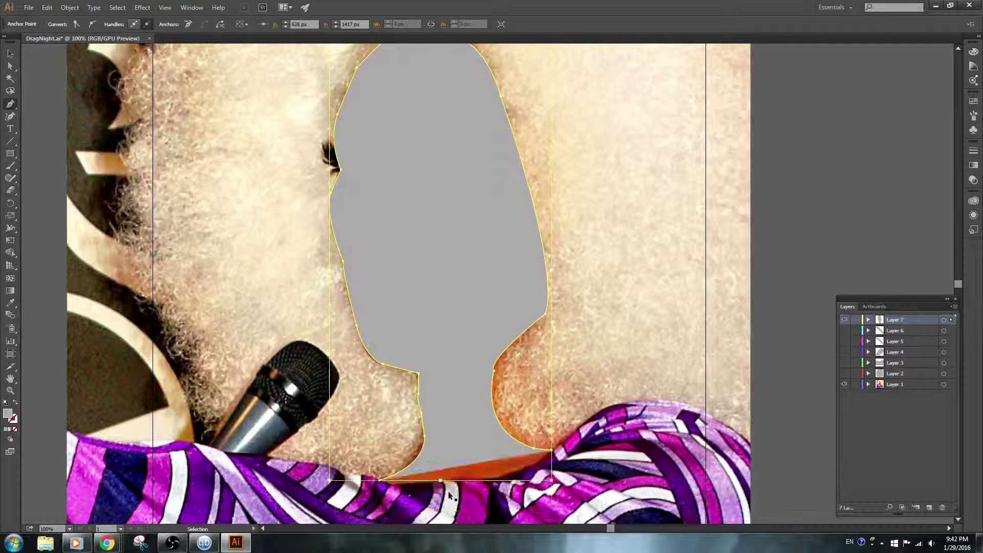
pyautogui.hotkey('ctrl', 'z')
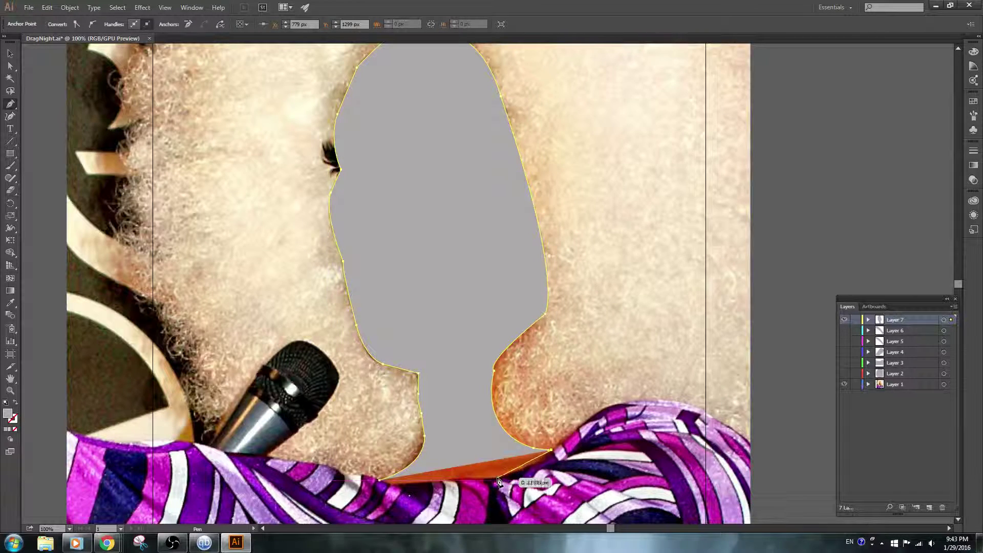
pyautogui.hotkey('ctrl', 'h')
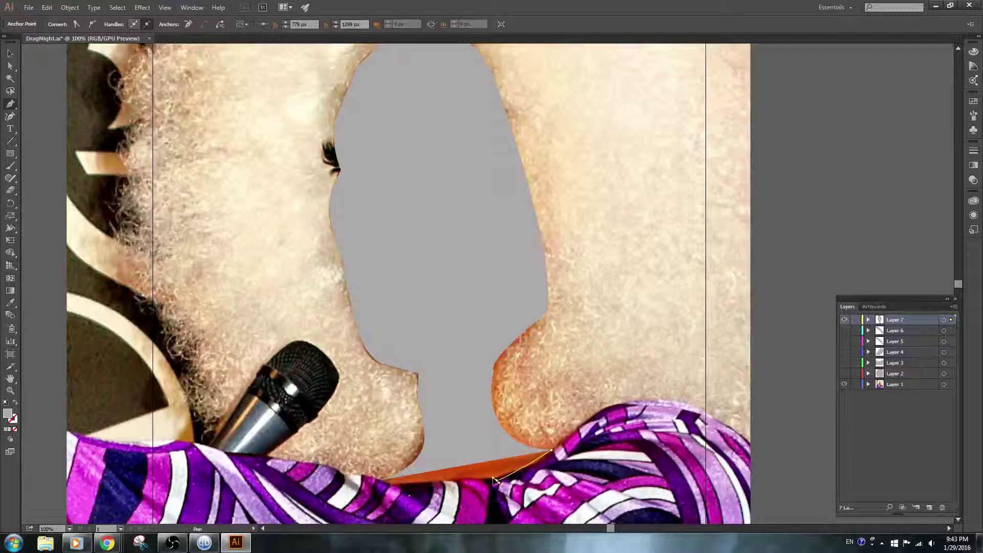
pyautogui.click(494, 480)
pyautogui.moveTo(496, 484); pyautogui.dragTo(379, 481)
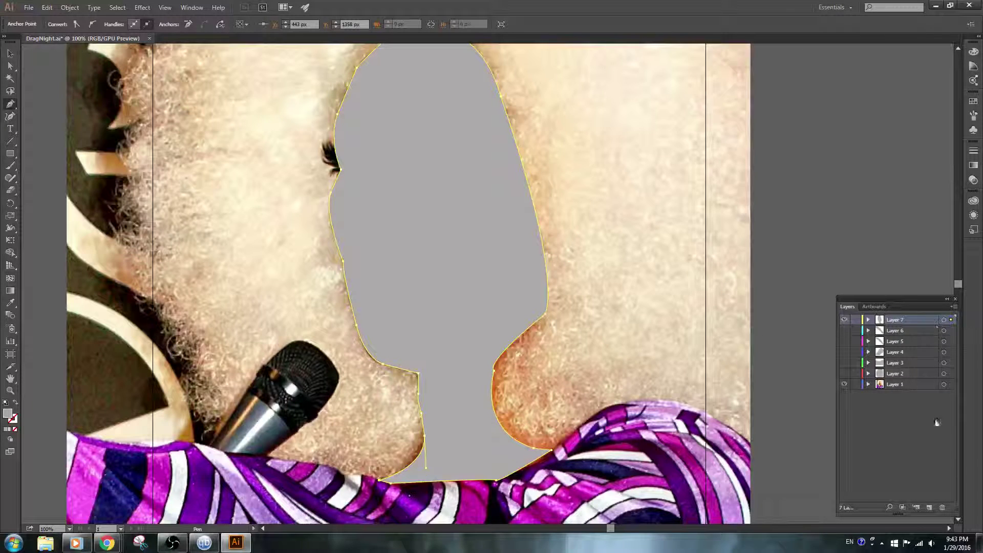
pyautogui.click(928, 507)
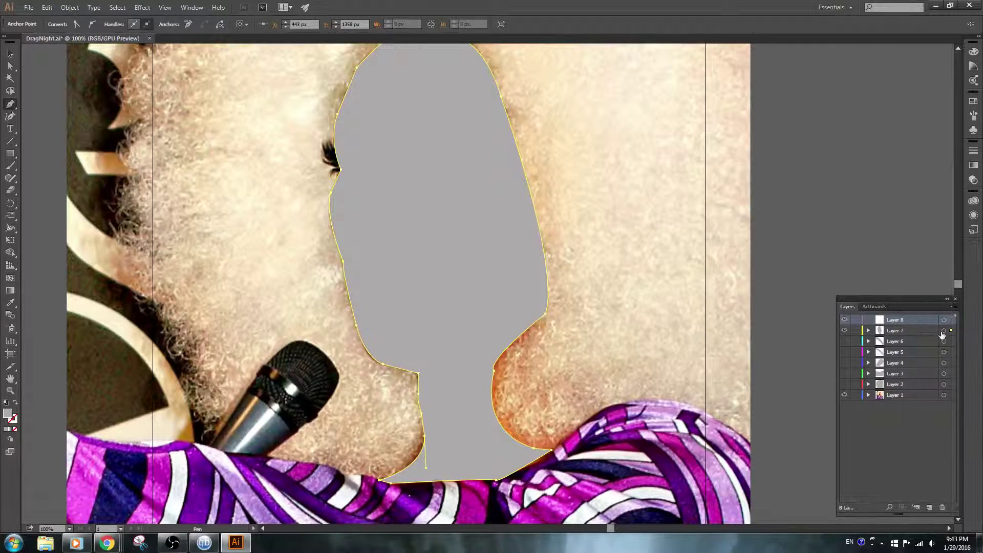
# Hide Layer 7, target Layer 8, and discard a stray single-anchor path
pyautogui.click(844, 331)
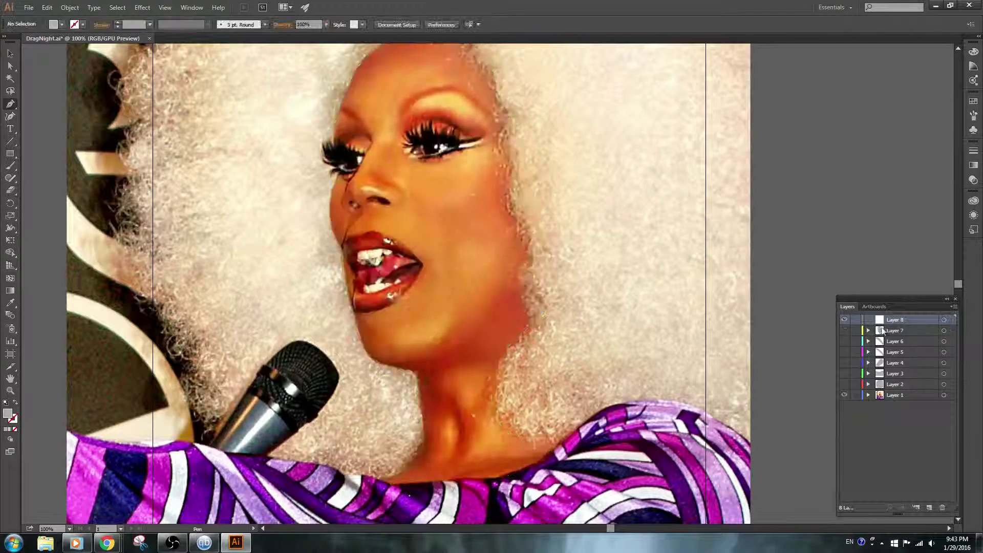
pyautogui.click(944, 320)
pyautogui.moveTo(434, 182); pyautogui.dragTo(550, 240)
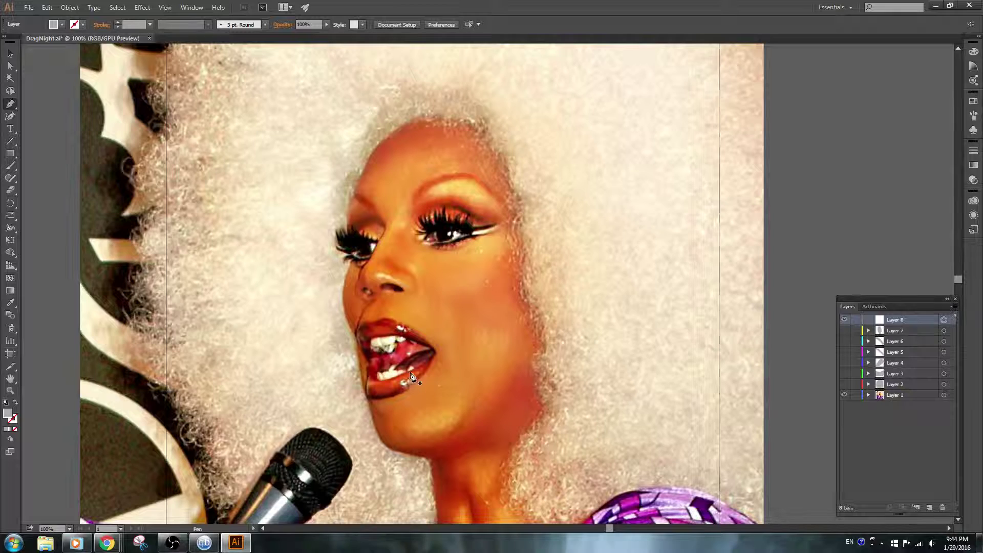
pyautogui.moveTo(415, 372)
pyautogui.mouseDown()
pyautogui.moveTo(427, 361)
pyautogui.moveTo(383, 368)
pyautogui.mouseUp()
pyautogui.hotkey('ctrl', '+')
pyautogui.hotkey('ctrl', 'z')
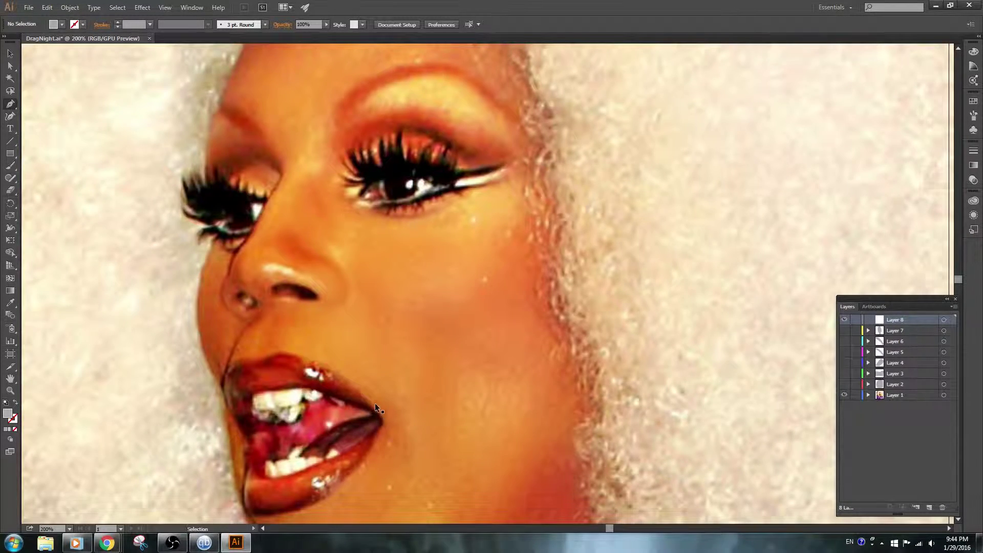
# Zoom in on the mouth and place the first curved anchor of the lower-teeth outline
pyautogui.hotkey('ctrl', '+')
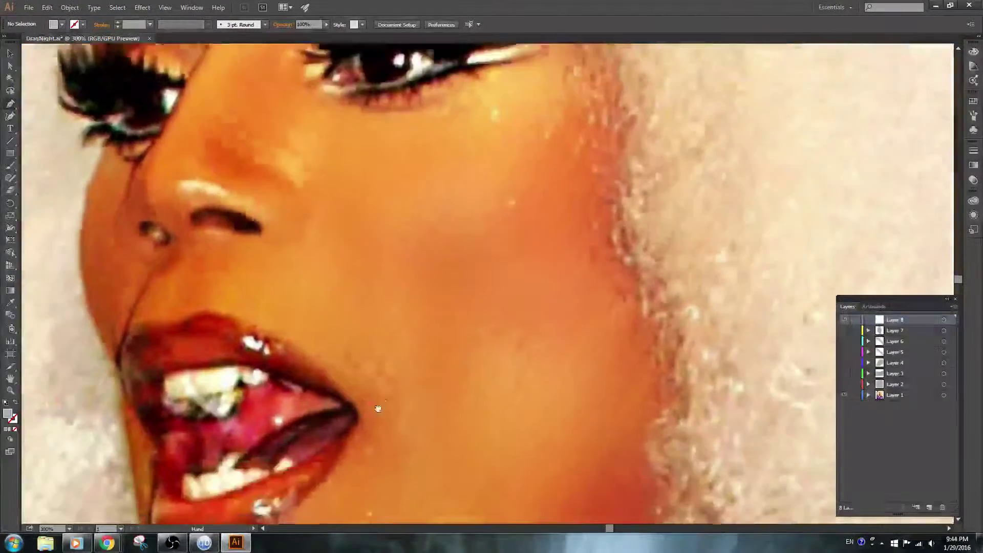
pyautogui.moveTo(378, 408); pyautogui.dragTo(413, 408)
pyautogui.moveTo(357, 485); pyautogui.dragTo(414, 448)
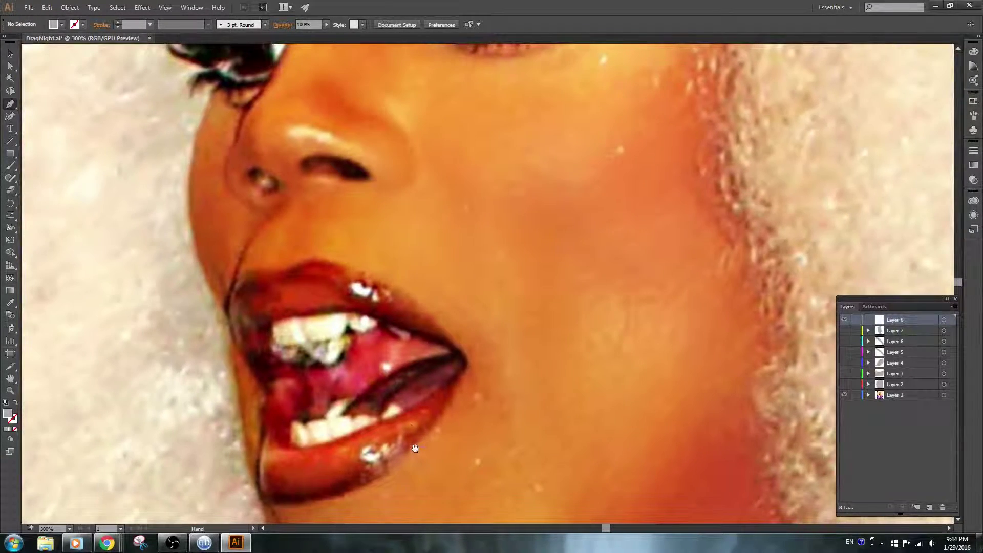
pyautogui.moveTo(397, 416)
pyautogui.mouseDown()
pyautogui.moveTo(395, 406)
pyautogui.moveTo(385, 418)
pyautogui.moveTo(402, 414)
pyautogui.mouseUp()
# Close the lower-teeth outline, refine its anchors to follow the lip, then begin the upper teeth
pyautogui.click(385, 415)
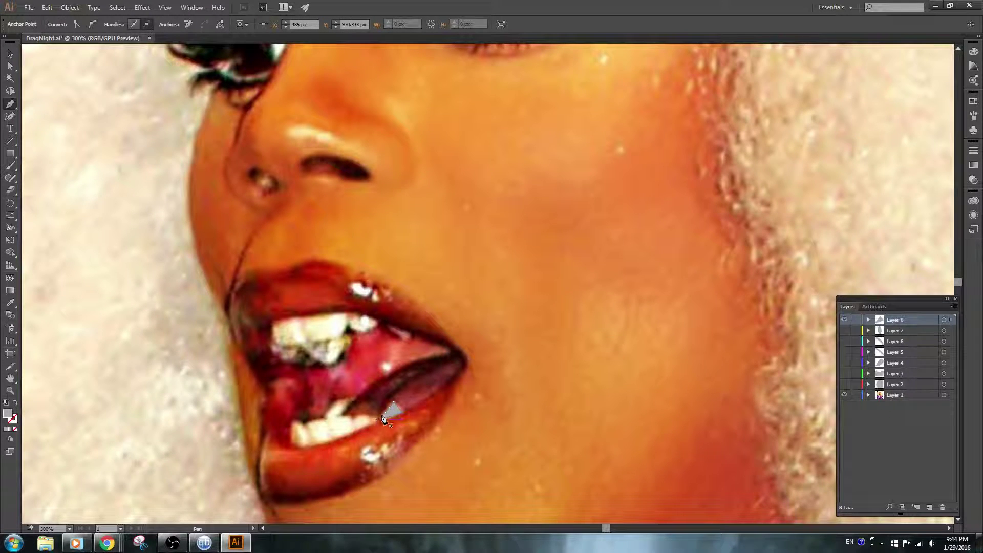
pyautogui.moveTo(379, 423)
pyautogui.mouseDown()
pyautogui.moveTo(357, 420)
pyautogui.moveTo(356, 433)
pyautogui.mouseUp()
pyautogui.moveTo(356, 433)
pyautogui.mouseDown()
pyautogui.moveTo(352, 421)
pyautogui.moveTo(293, 426)
pyautogui.moveTo(293, 448)
pyautogui.moveTo(379, 426)
pyautogui.mouseUp()
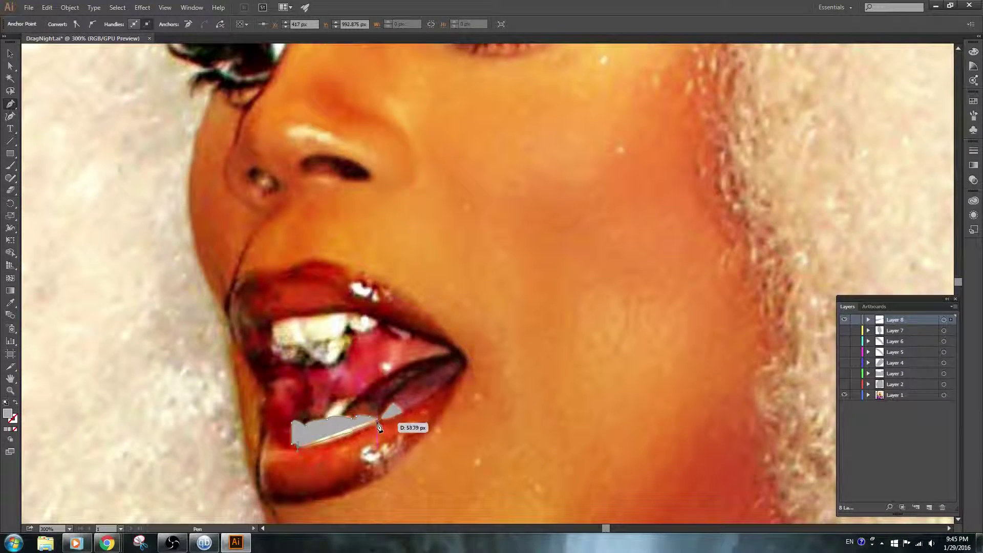
pyautogui.moveTo(379, 425); pyautogui.dragTo(379, 424)
pyautogui.click(379, 419)
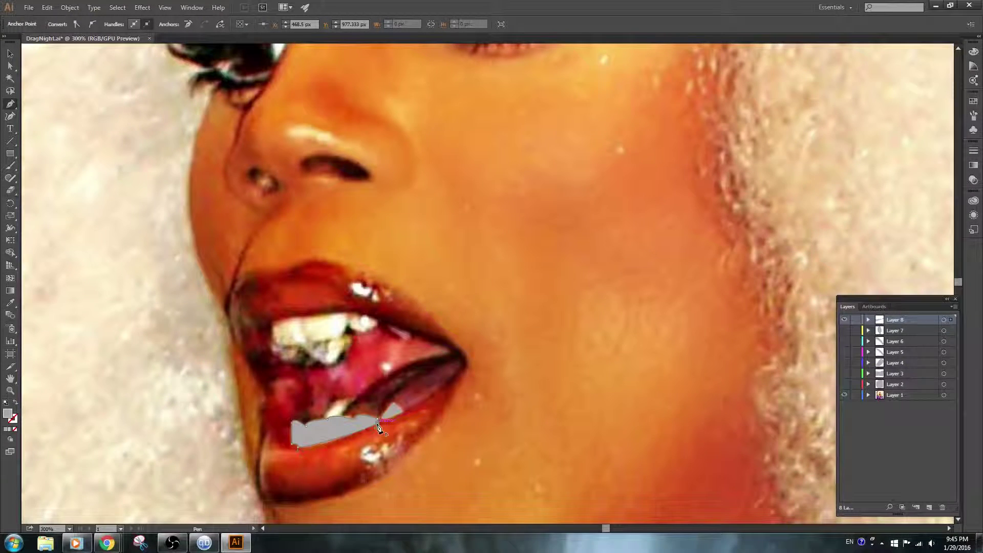
pyautogui.moveTo(378, 425); pyautogui.dragTo(378, 421)
pyautogui.moveTo(302, 321); pyautogui.dragTo(314, 346)
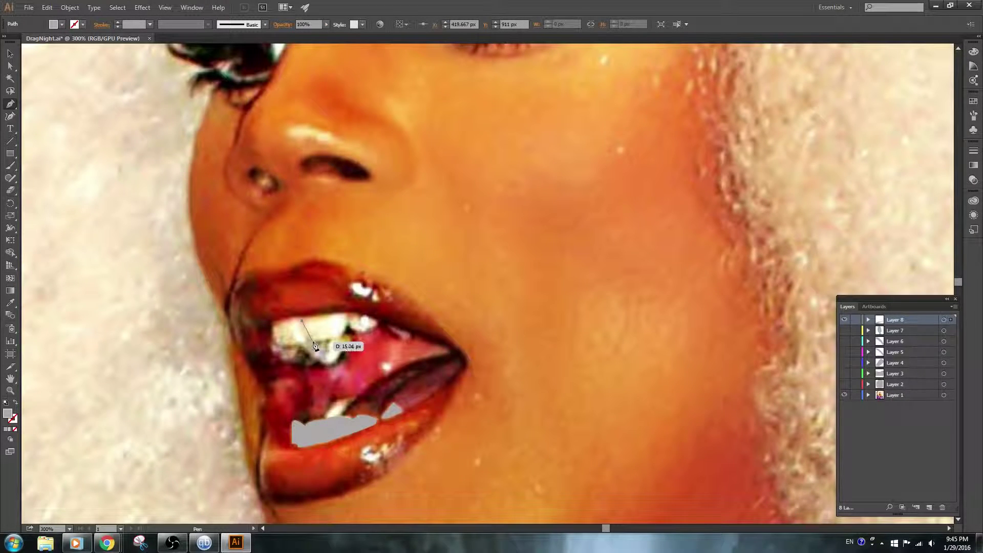
# Trace the first two upper teeth as closed grey pen shapes on Layer 8
pyautogui.moveTo(314, 347)
pyautogui.mouseDown()
pyautogui.moveTo(344, 336)
pyautogui.moveTo(346, 308)
pyautogui.mouseUp()
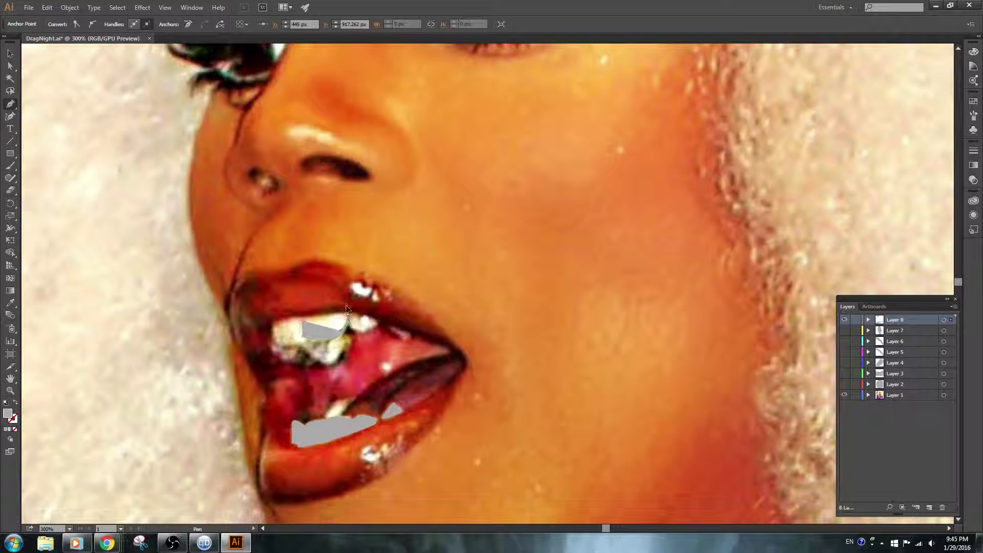
pyautogui.click(350, 318)
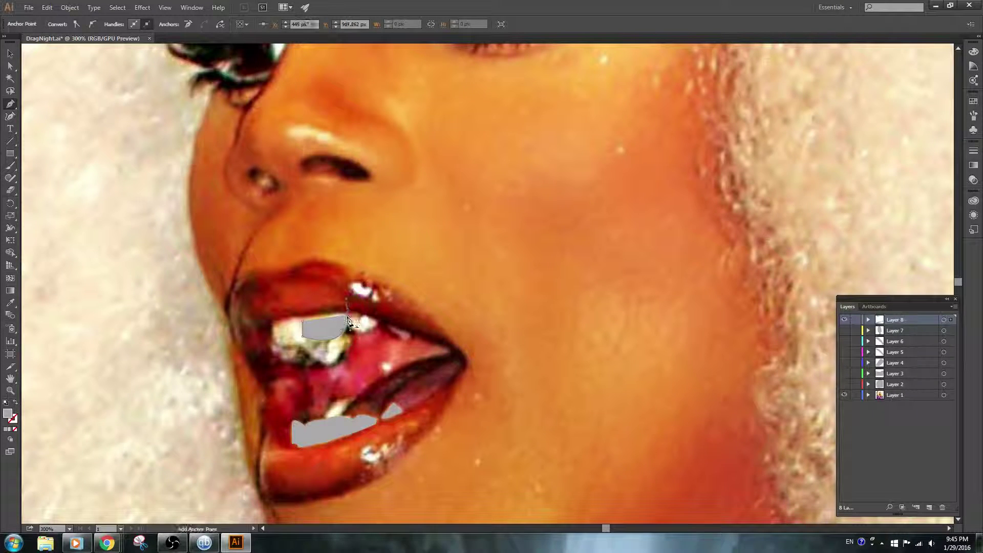
pyautogui.moveTo(302, 322)
pyautogui.mouseDown()
pyautogui.moveTo(335, 296)
pyautogui.moveTo(341, 315)
pyautogui.moveTo(331, 318)
pyautogui.mouseUp()
pyautogui.moveTo(303, 327); pyautogui.dragTo(303, 327)
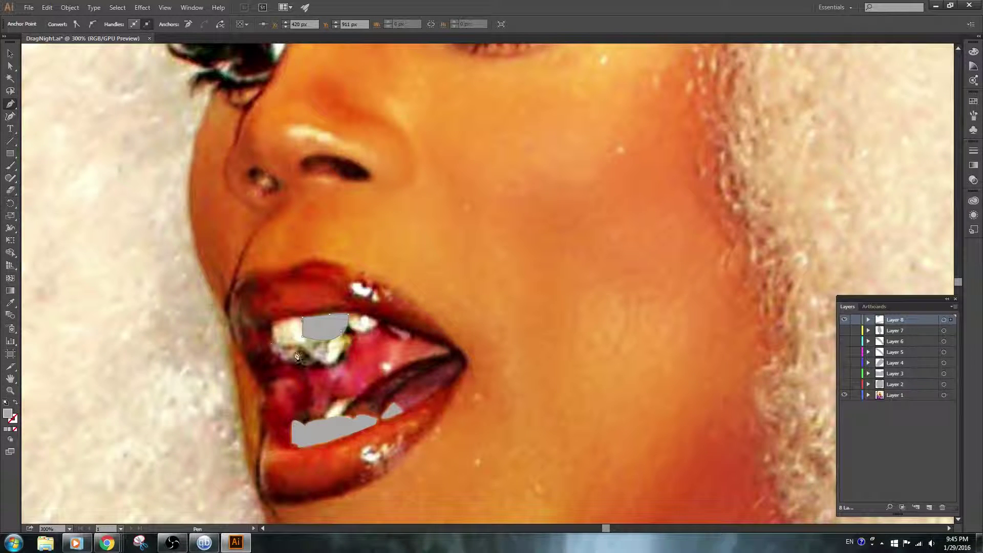
pyautogui.moveTo(277, 334); pyautogui.dragTo(282, 350)
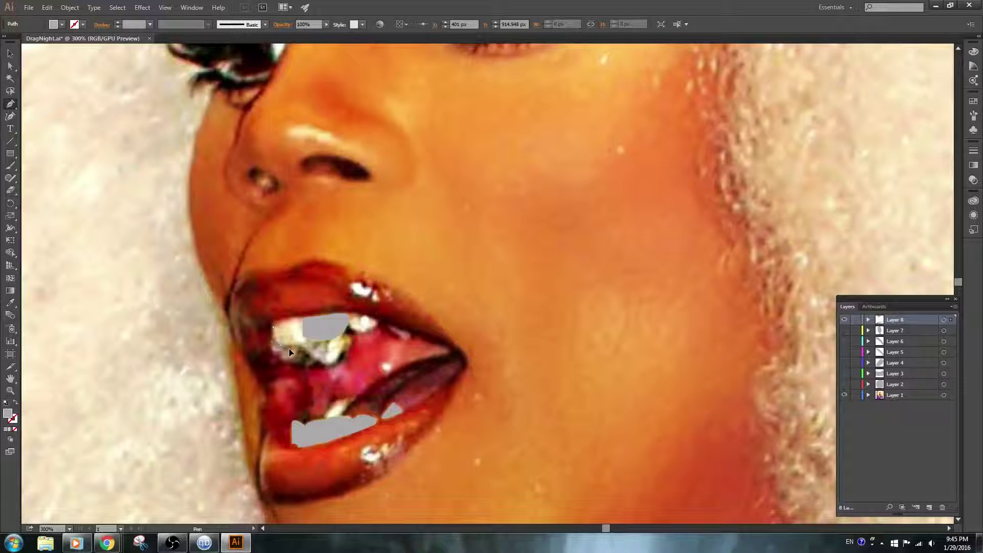
pyautogui.click(288, 348)
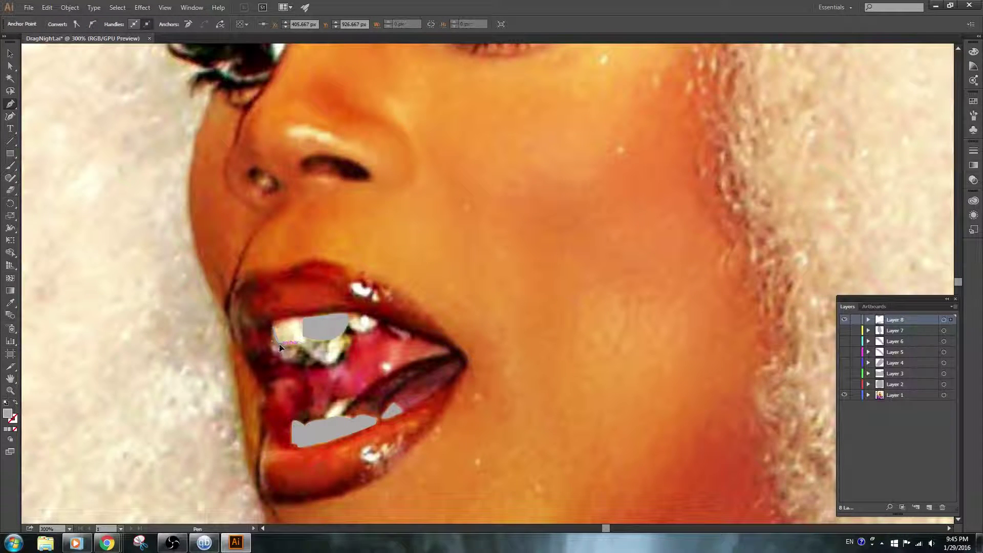
pyautogui.moveTo(280, 348)
pyautogui.mouseDown()
pyautogui.moveTo(309, 346)
pyautogui.moveTo(307, 318)
pyautogui.mouseUp()
# Trace the remaining left and right upper-tooth shapes on Layer 8
pyautogui.moveTo(273, 326); pyautogui.dragTo(274, 332)
pyautogui.click(273, 330)
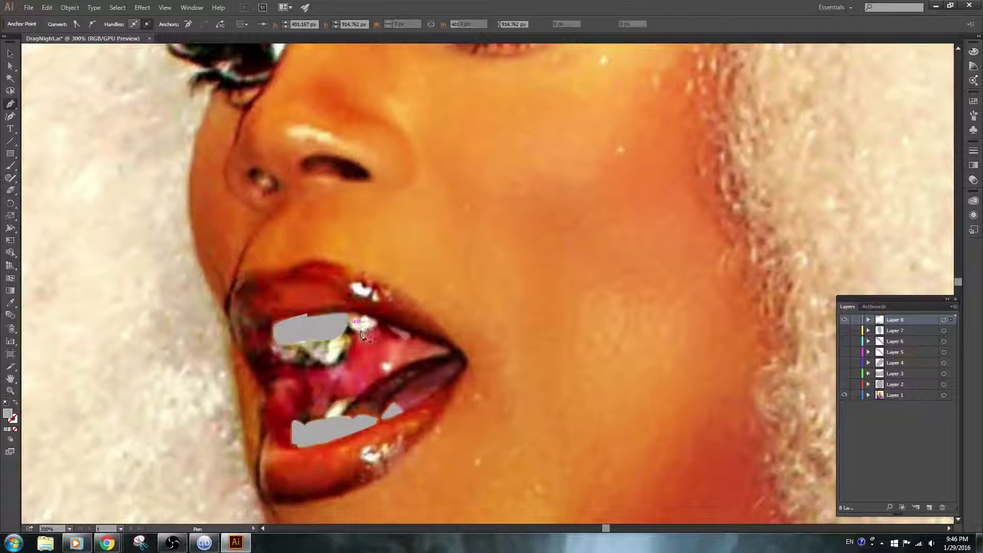
pyautogui.moveTo(350, 328); pyautogui.dragTo(378, 328)
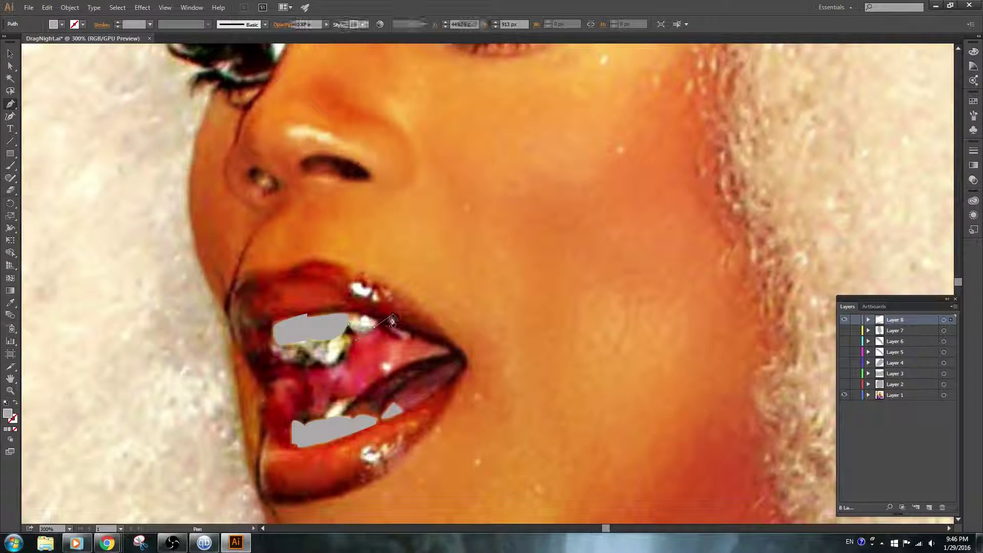
pyautogui.click(379, 330)
pyautogui.moveTo(379, 332); pyautogui.dragTo(352, 321)
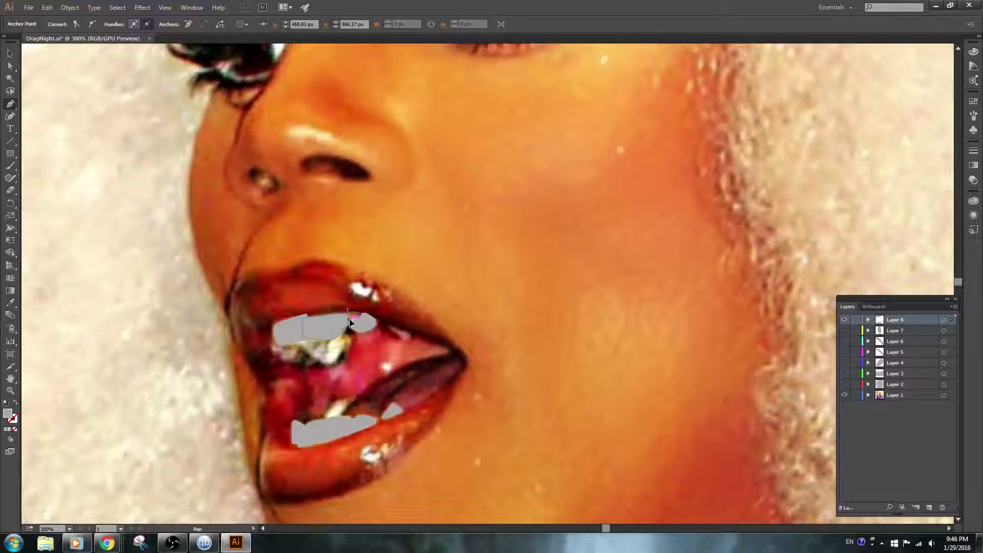
pyautogui.moveTo(349, 320); pyautogui.dragTo(351, 329)
# Hide the teeth layer and create a new Layer 9 for the lips
pyautogui.click(845, 320)
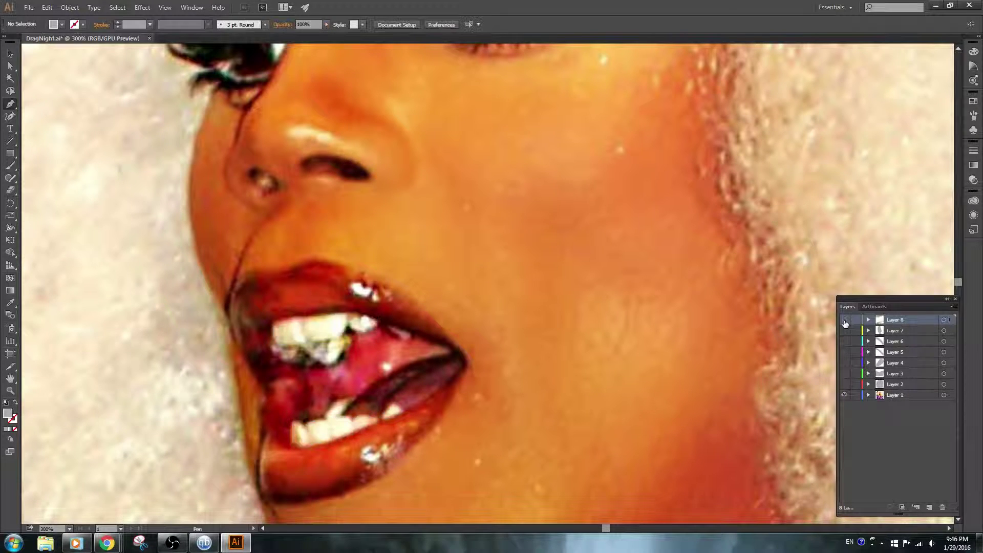
pyautogui.click(928, 505)
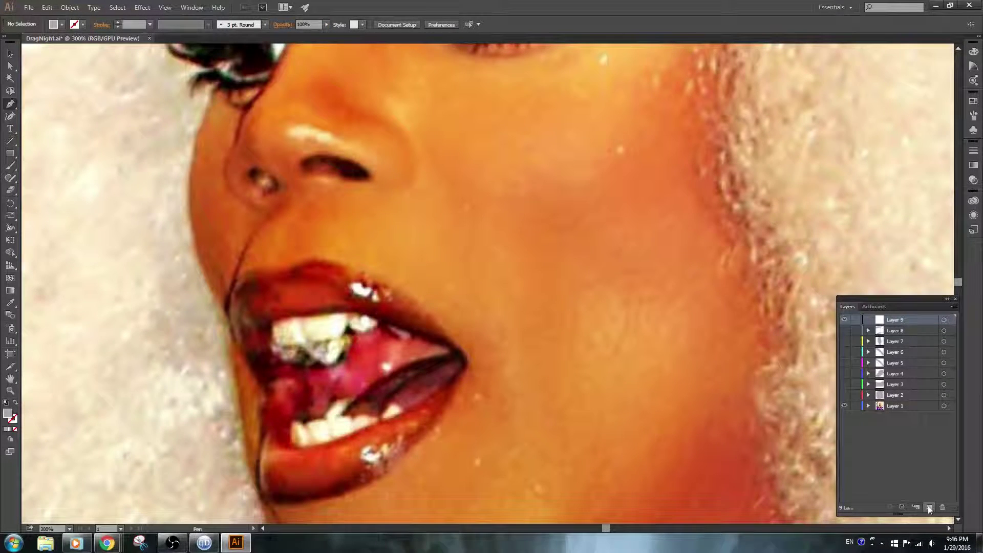
pyautogui.click(944, 320)
# Pen-trace one closed grey shape around the lips, refine the upper-lip curve, then hide Layer 9
pyautogui.click(283, 275)
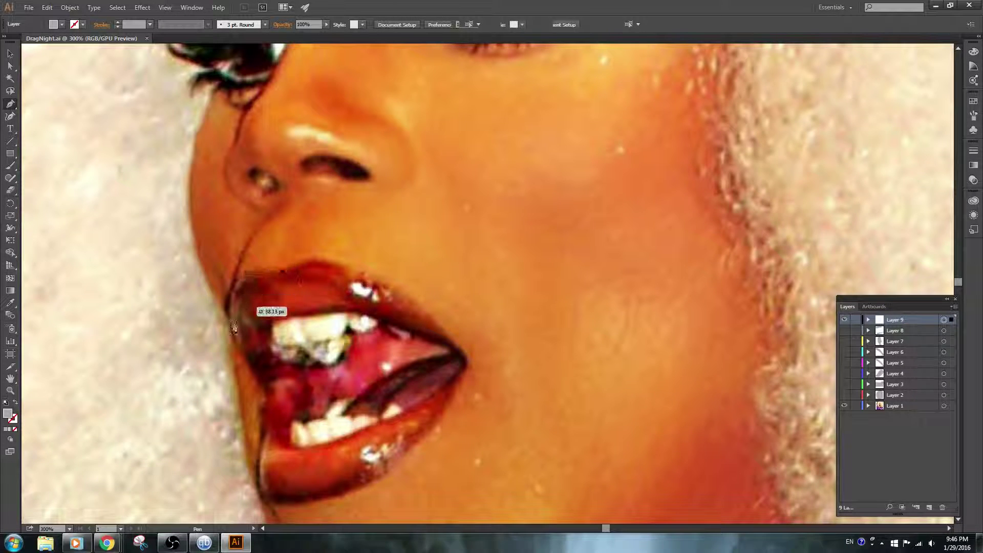
pyautogui.moveTo(234, 341); pyautogui.dragTo(261, 421)
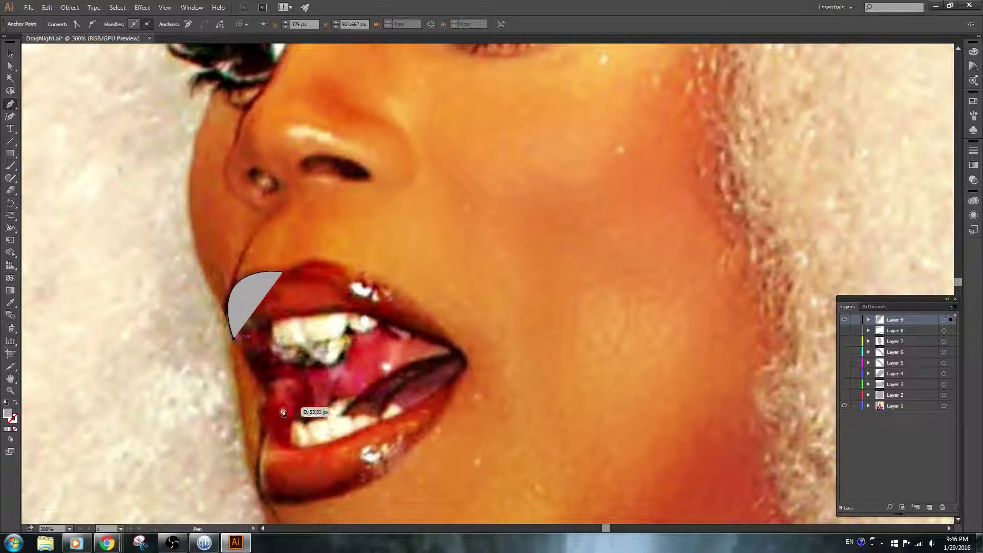
pyautogui.click(267, 388)
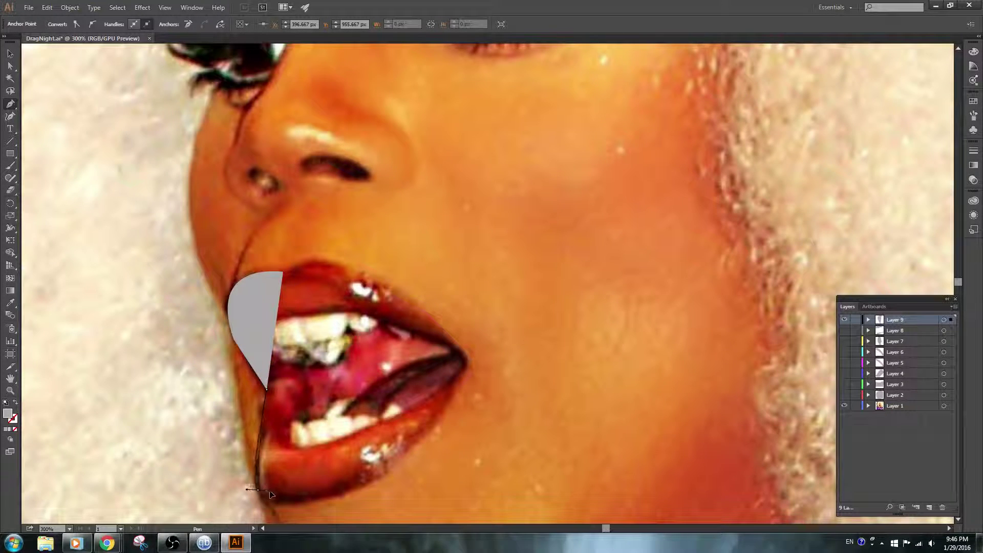
pyautogui.moveTo(271, 494); pyautogui.dragTo(273, 494)
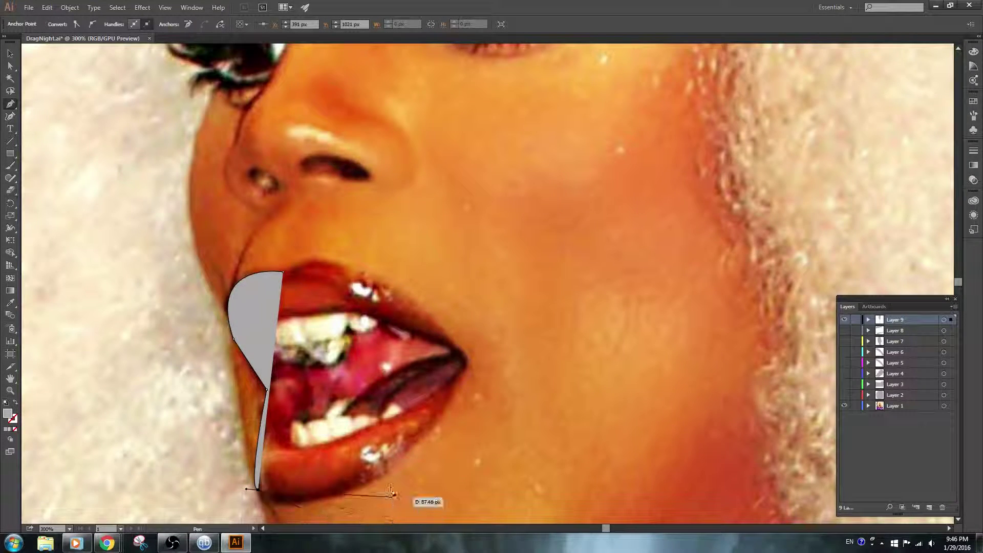
pyautogui.moveTo(386, 472)
pyautogui.mouseDown()
pyautogui.moveTo(463, 443)
pyautogui.moveTo(496, 418)
pyautogui.mouseUp()
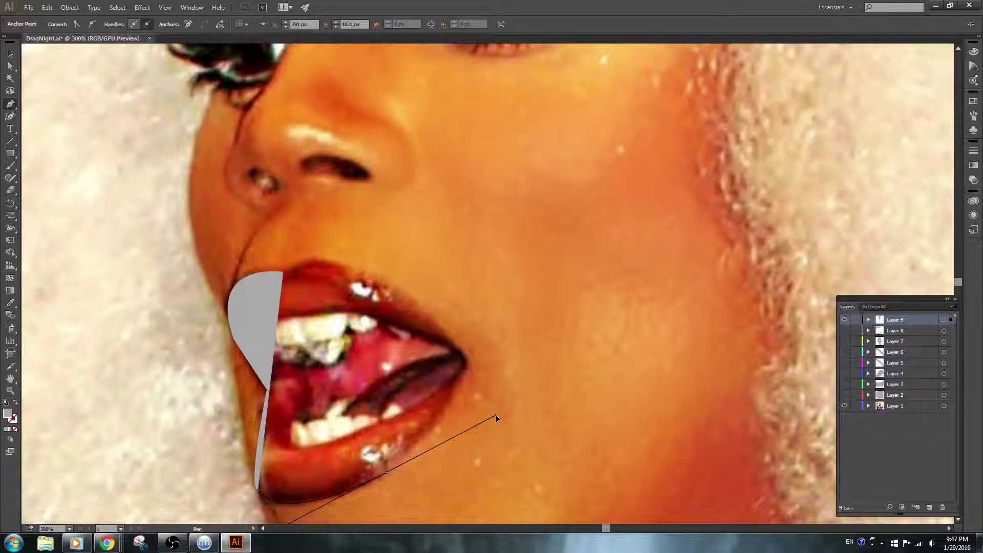
pyautogui.moveTo(387, 473)
pyautogui.mouseDown()
pyautogui.moveTo(481, 379)
pyautogui.moveTo(476, 332)
pyautogui.mouseUp()
pyautogui.click(469, 364)
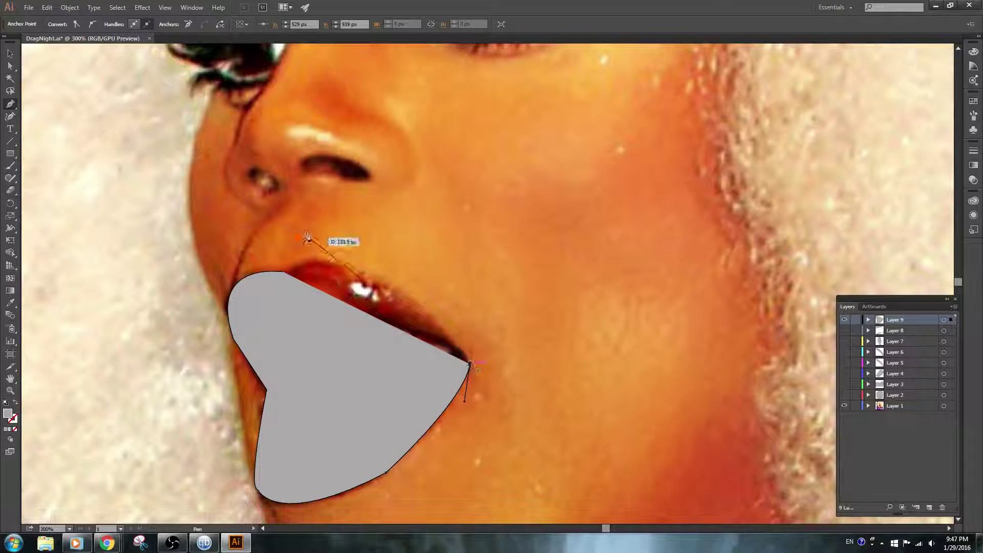
pyautogui.moveTo(284, 272); pyautogui.dragTo(361, 240)
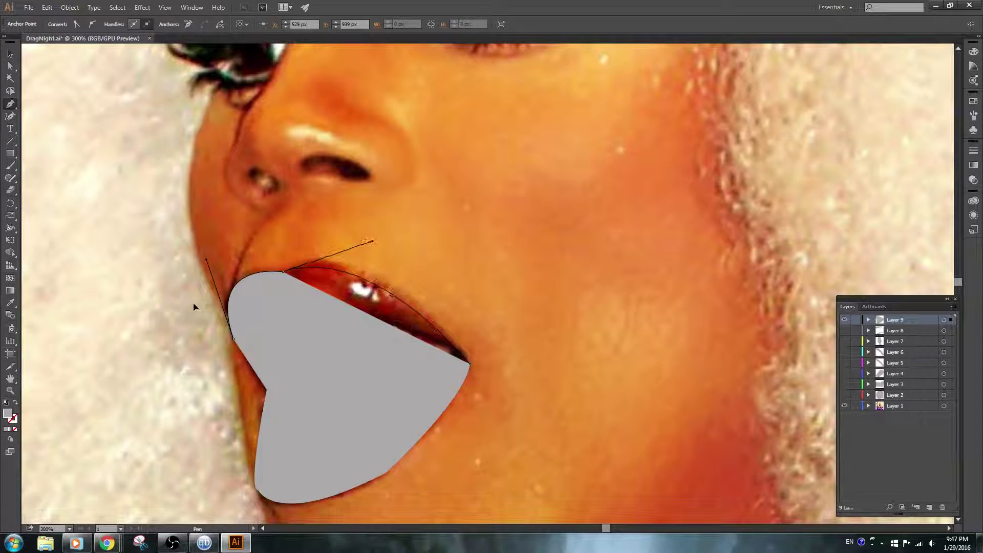
pyautogui.moveTo(361, 240)
pyautogui.mouseDown()
pyautogui.moveTo(382, 233)
pyautogui.moveTo(379, 223)
pyautogui.mouseUp()
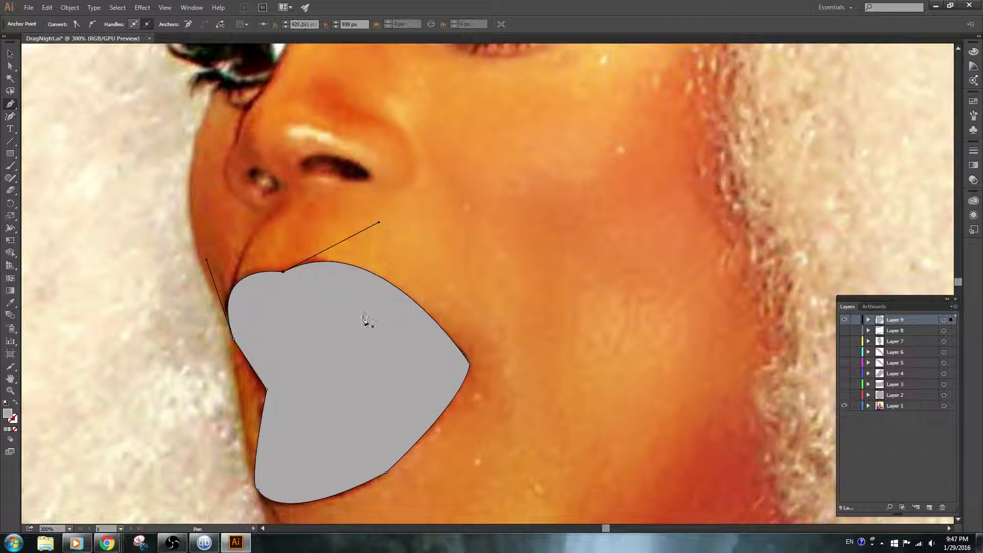
pyautogui.click(844, 320)
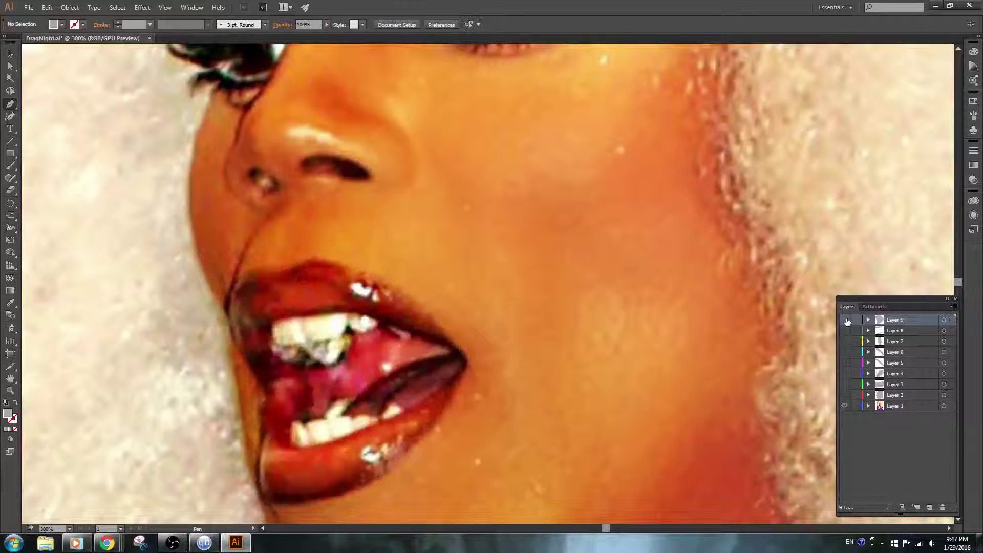
# Add a new Layer 10, target it, and save the document
pyautogui.click(930, 508)
pyautogui.click(945, 320)
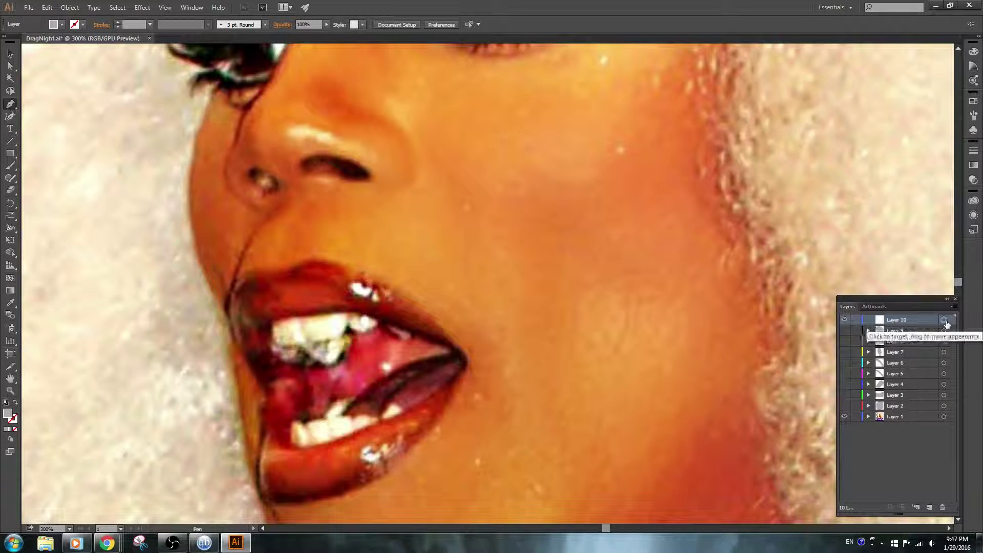
pyautogui.hotkey('ctrl', 's')
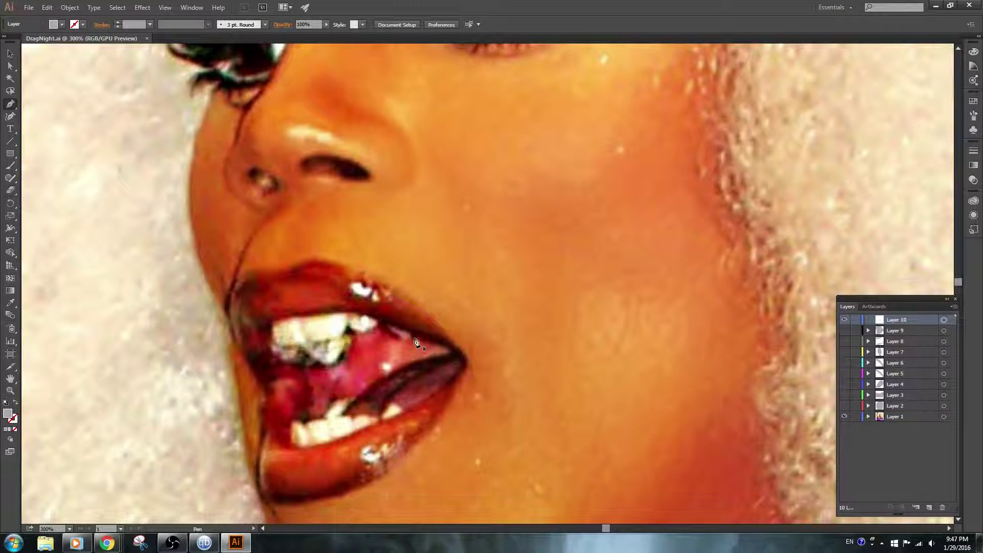
# Trace a closed grey shape inside the lower lip over the tongue, then add Layer 11
pyautogui.click(456, 359)
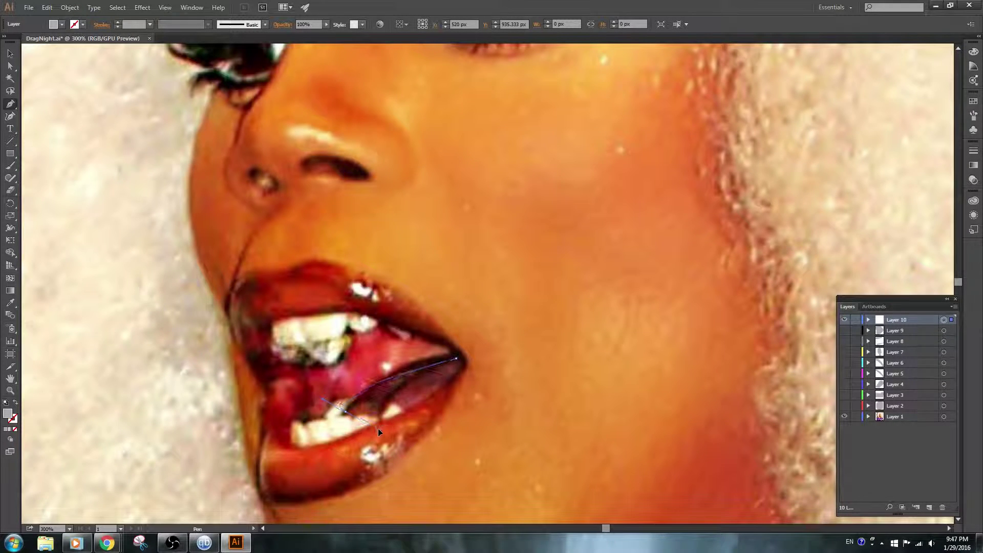
pyautogui.moveTo(346, 412)
pyautogui.mouseDown()
pyautogui.moveTo(342, 463)
pyautogui.moveTo(303, 471)
pyautogui.mouseUp()
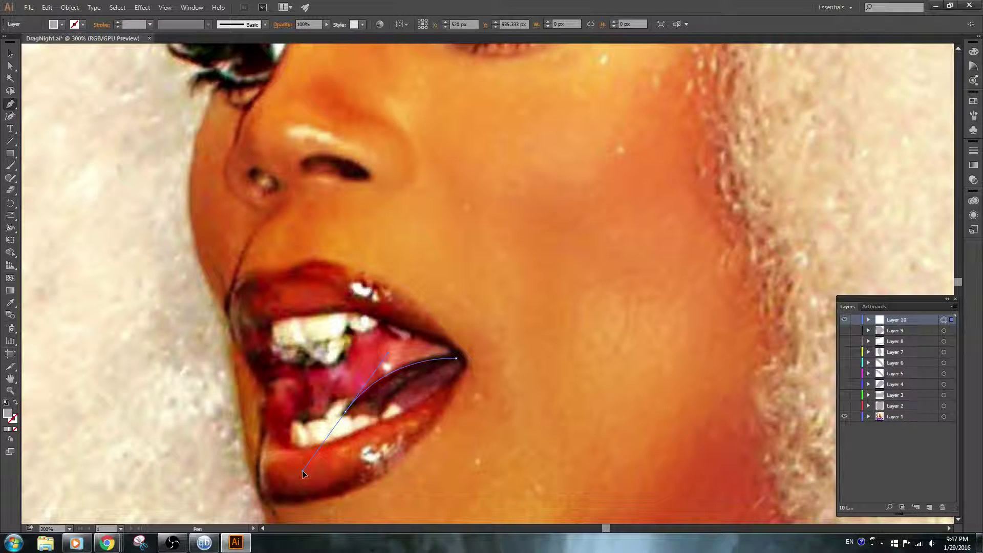
pyautogui.moveTo(303, 470); pyautogui.dragTo(303, 475)
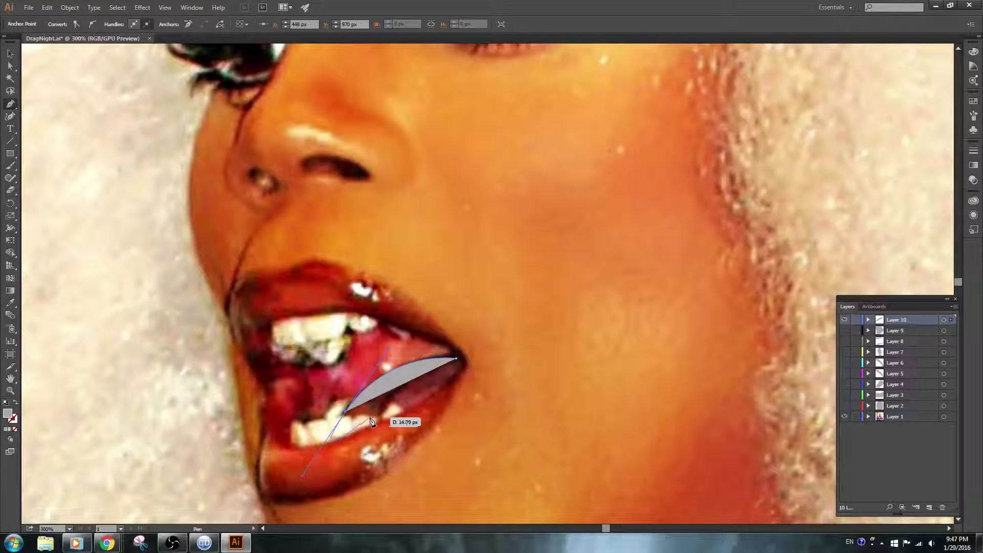
pyautogui.click(346, 413)
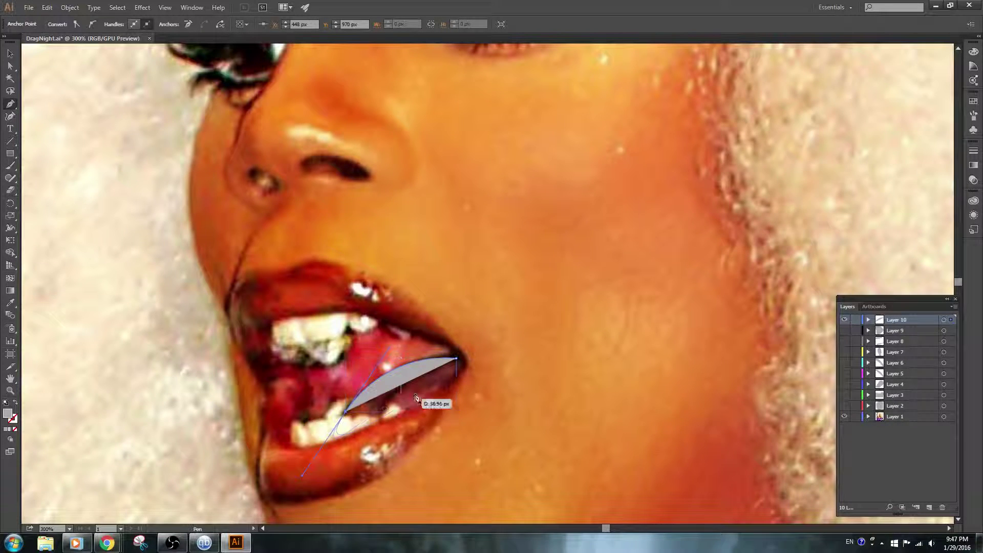
pyautogui.moveTo(455, 358)
pyautogui.mouseDown()
pyautogui.moveTo(430, 391)
pyautogui.moveTo(343, 420)
pyautogui.moveTo(304, 478)
pyautogui.mouseUp()
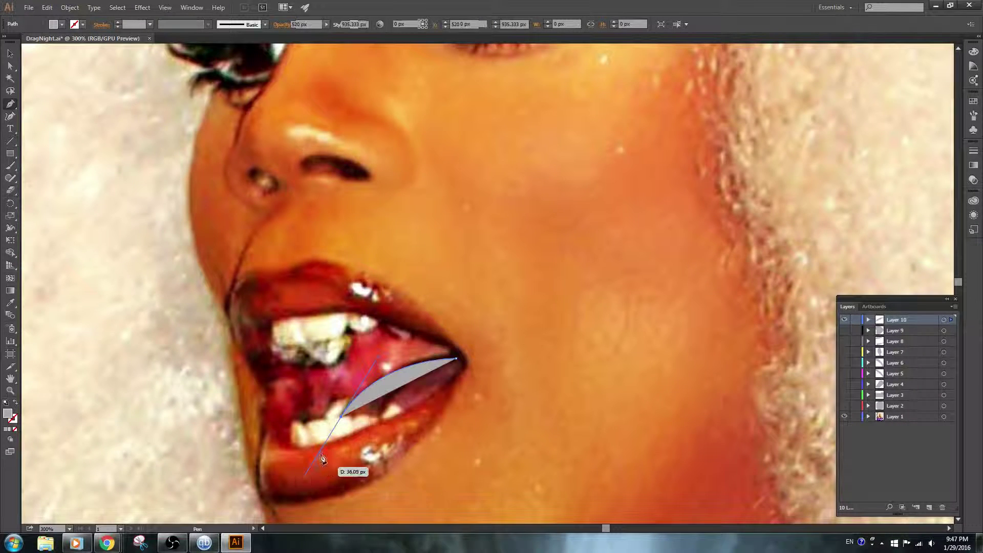
pyautogui.click(342, 417)
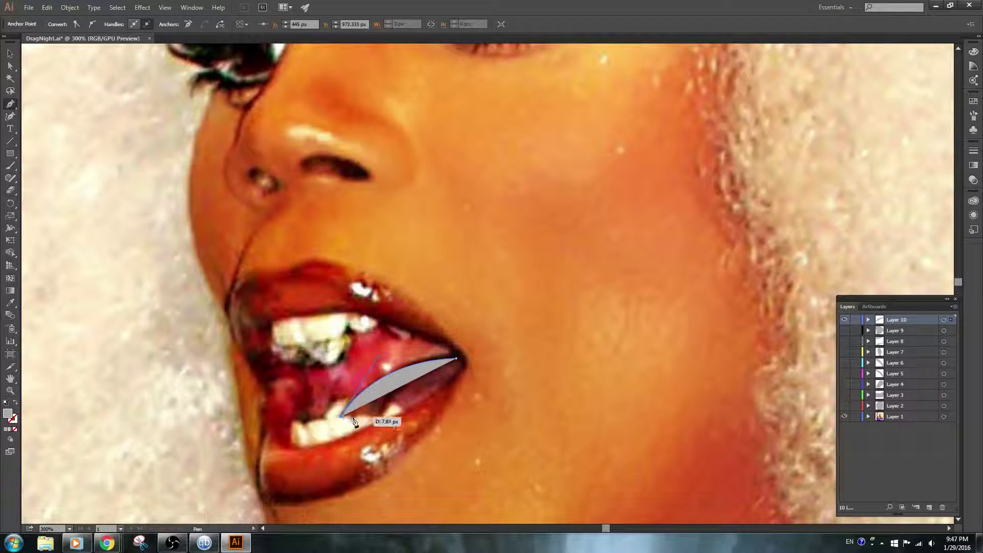
pyautogui.moveTo(353, 422)
pyautogui.mouseDown()
pyautogui.moveTo(406, 414)
pyautogui.moveTo(417, 430)
pyautogui.mouseUp()
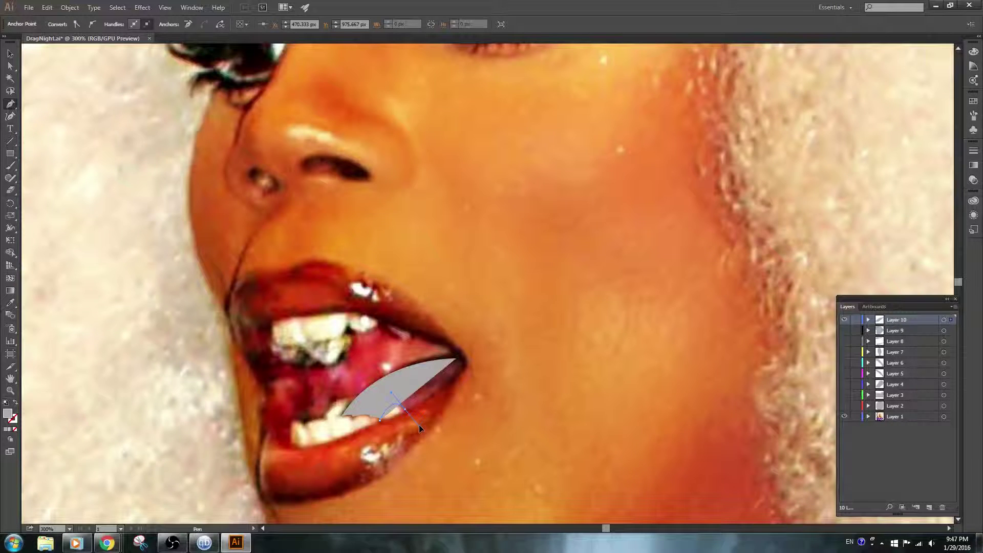
pyautogui.moveTo(405, 413); pyautogui.dragTo(461, 369)
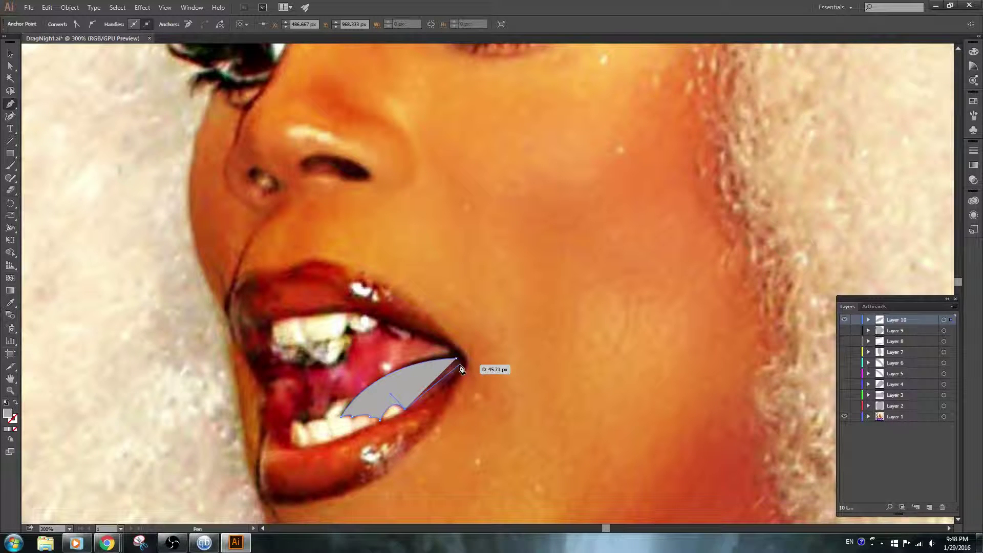
pyautogui.moveTo(461, 368); pyautogui.dragTo(463, 377)
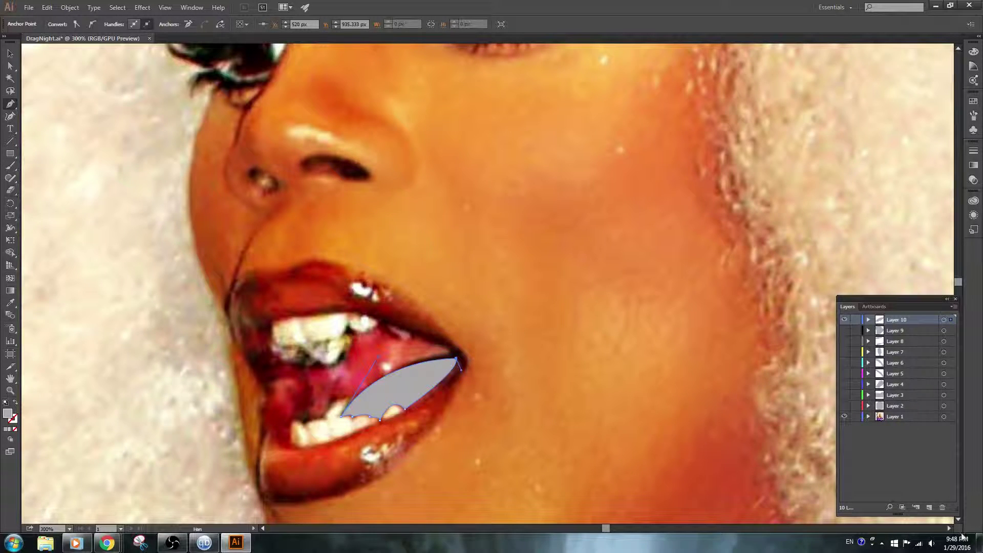
pyautogui.click(929, 507)
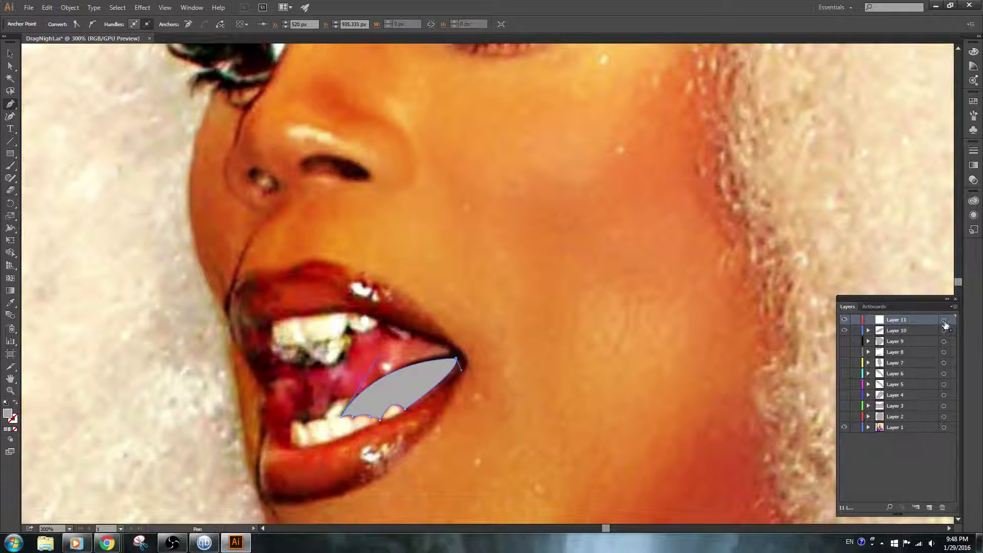
# Hide Layer 10's lip shape, lock the photo on Layer 1, and save
pyautogui.click(944, 320)
pyautogui.click(845, 330)
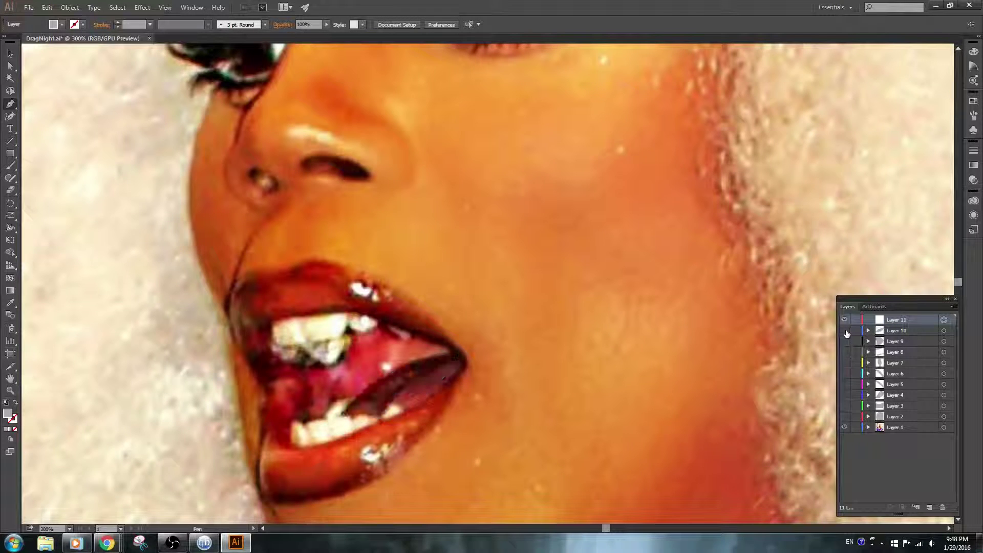
pyautogui.hotkey('ctrl', 'a')
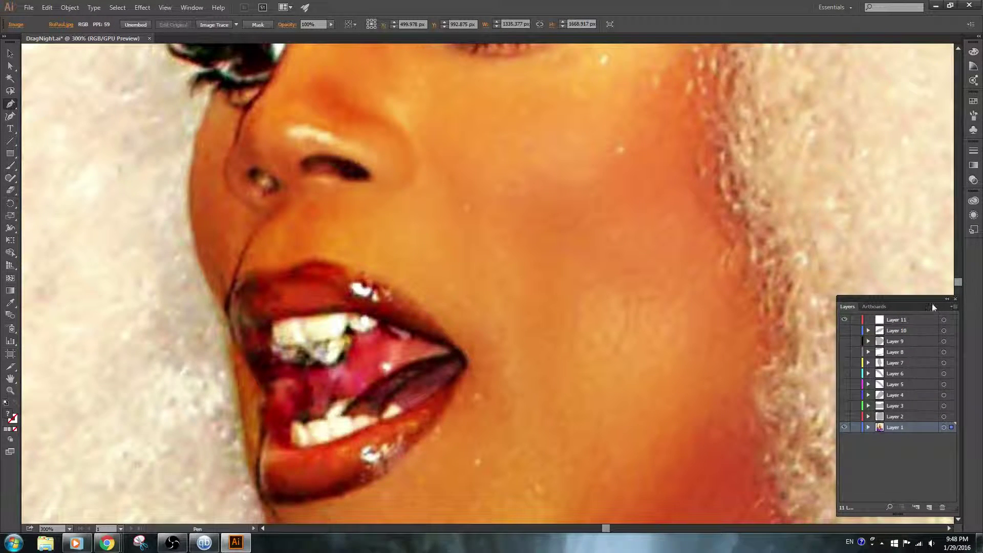
pyautogui.hotkey('ctrl', 's')
pyautogui.click(868, 427)
pyautogui.click(868, 427)
pyautogui.click(945, 321)
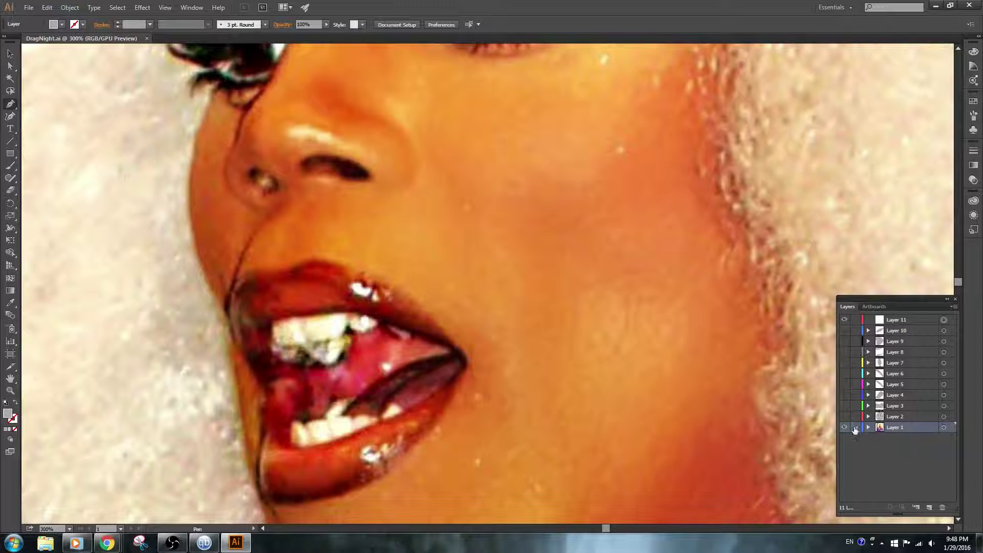
pyautogui.click(855, 427)
pyautogui.hotkey('ctrl', 's')
# Pan up to the eyes and begin a pen path at the left eyelid on Layer 11
pyautogui.hotkey('alt', 'Tab')
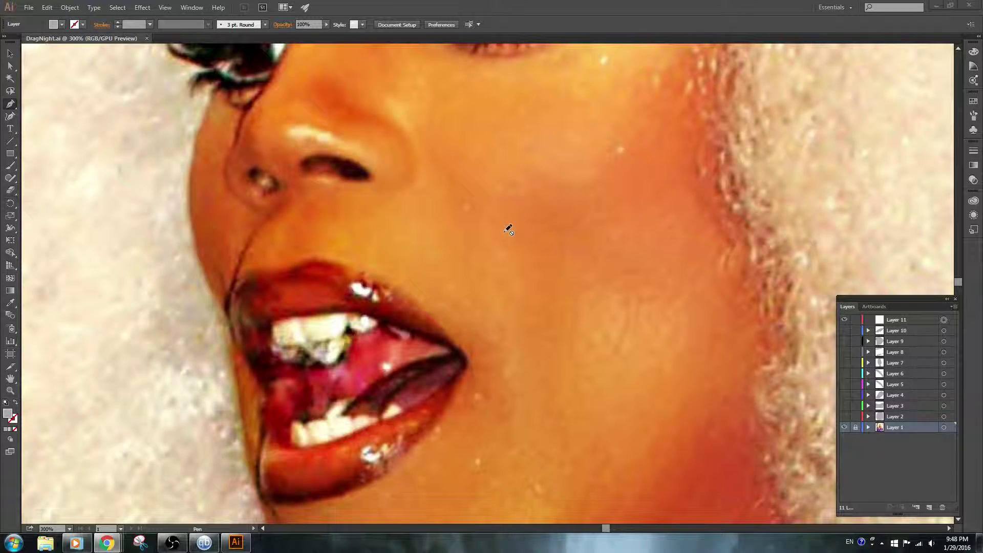
pyautogui.press('space')
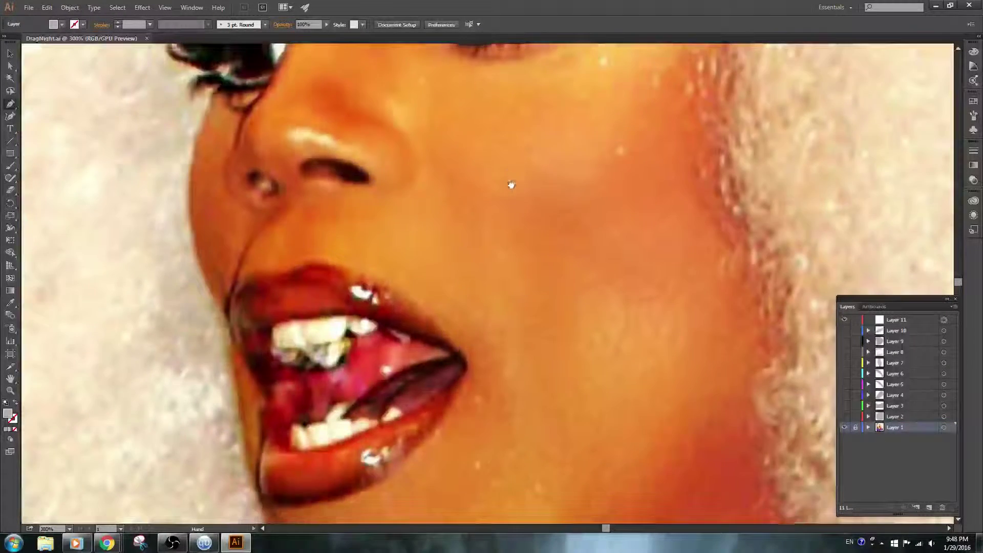
pyautogui.moveTo(511, 184)
pyautogui.mouseDown()
pyautogui.moveTo(555, 450)
pyautogui.moveTo(548, 399)
pyautogui.mouseUp()
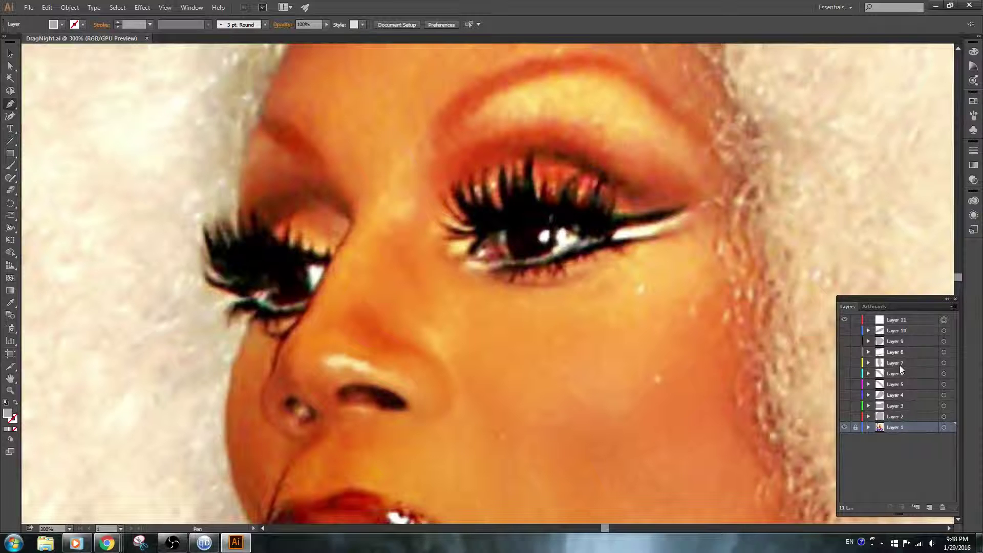
pyautogui.click(901, 321)
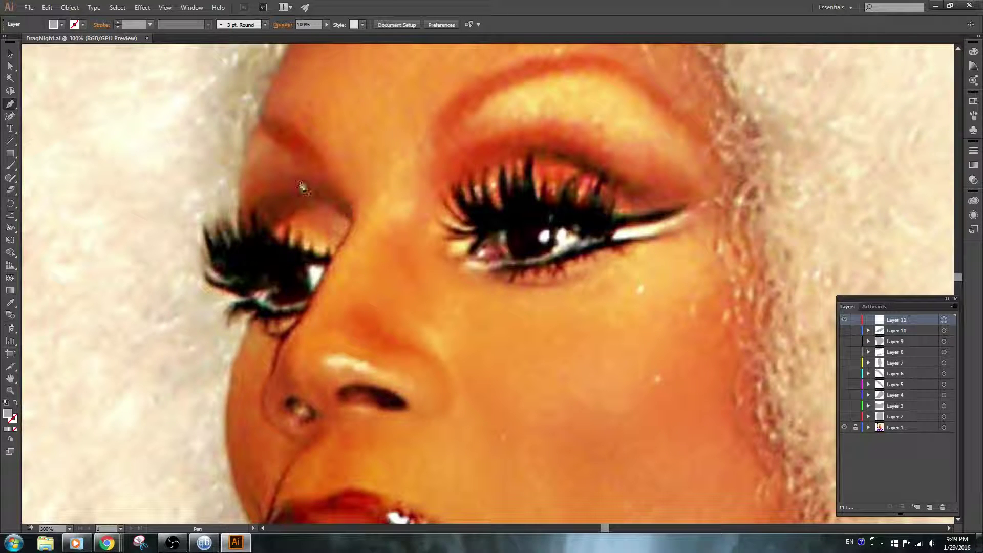
pyautogui.moveTo(274, 229); pyautogui.dragTo(349, 221)
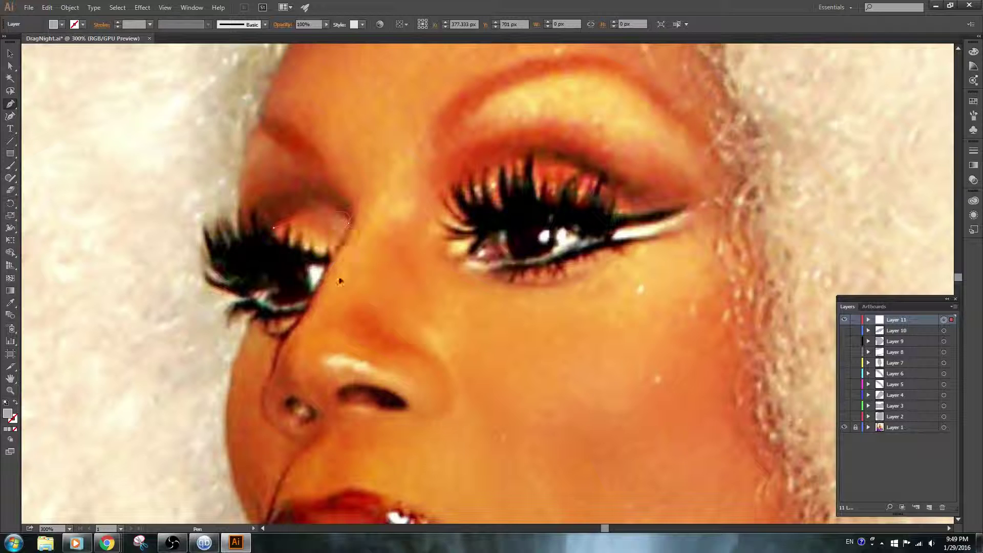
pyautogui.moveTo(340, 281); pyautogui.dragTo(365, 274)
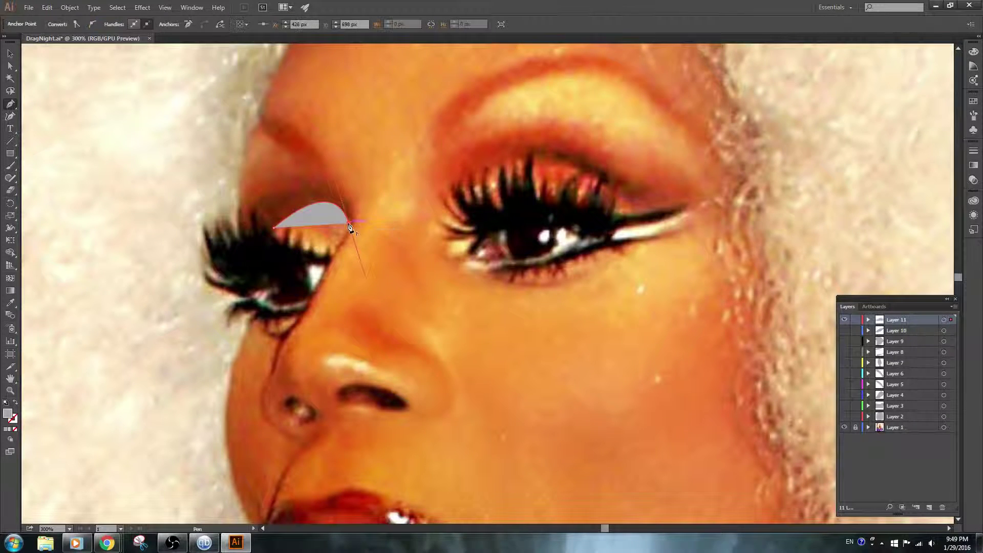
pyautogui.click(348, 224)
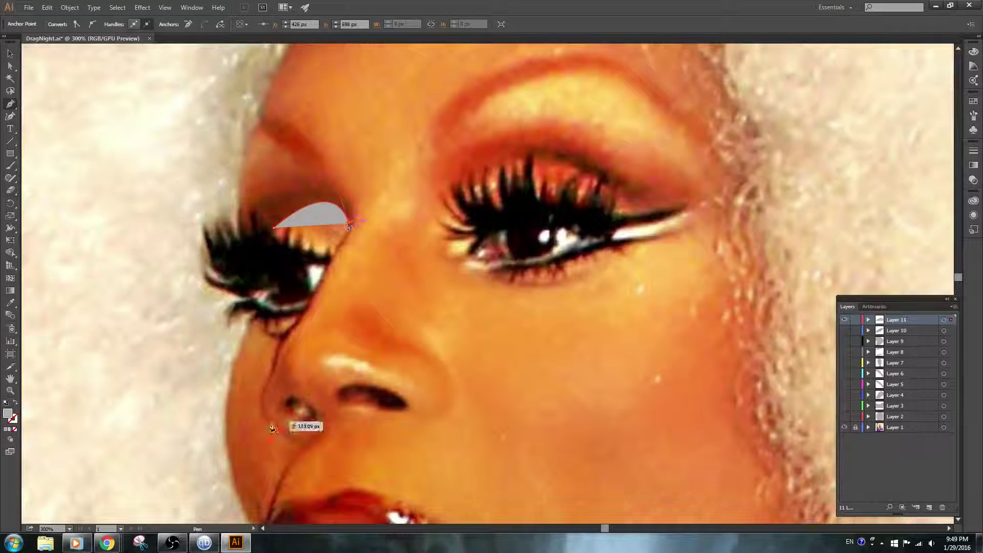
pyautogui.click(285, 337)
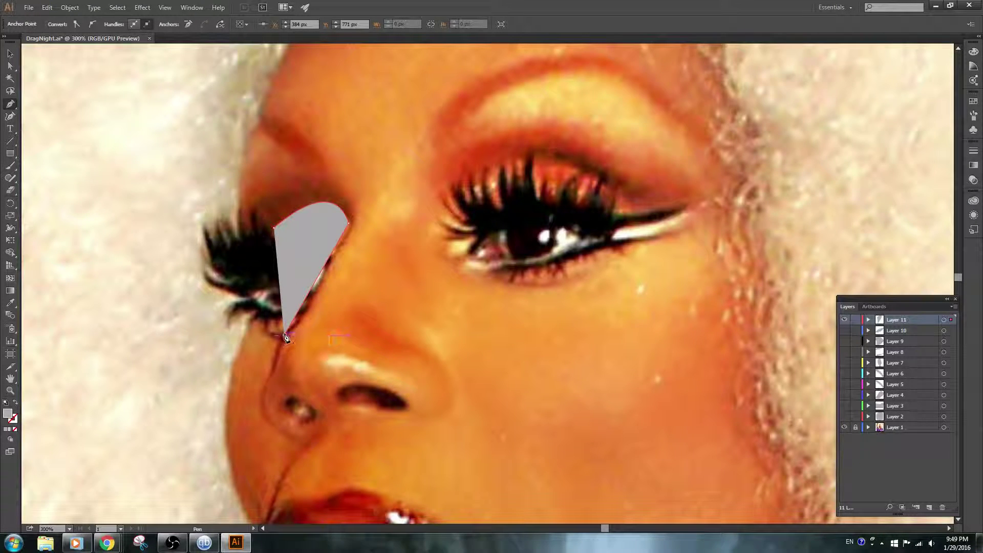
pyautogui.click(274, 373)
pyautogui.click(274, 372)
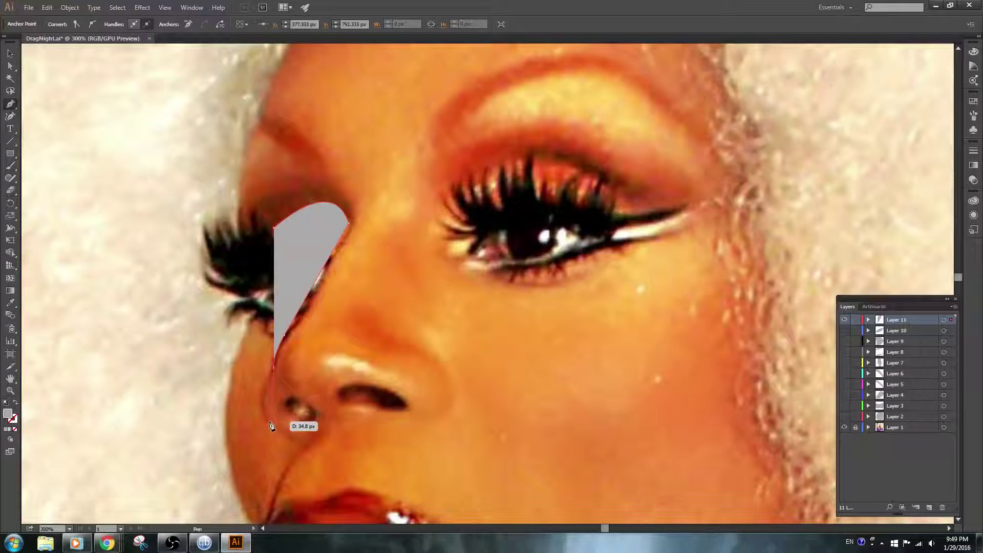
pyautogui.moveTo(268, 421)
pyautogui.mouseDown()
pyautogui.moveTo(286, 421)
pyautogui.moveTo(317, 447)
pyautogui.moveTo(308, 439)
pyautogui.mouseUp()
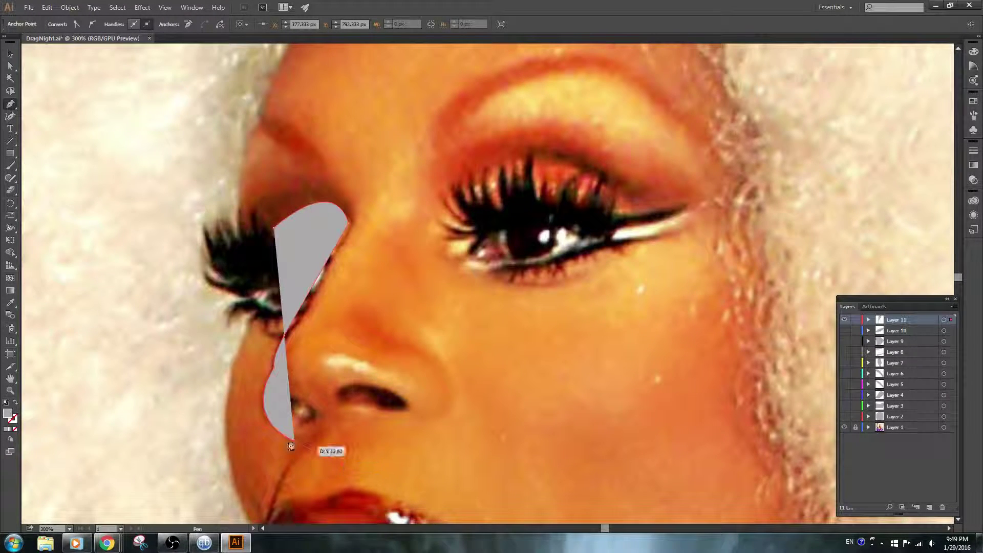
pyautogui.moveTo(296, 444)
pyautogui.mouseDown()
pyautogui.moveTo(372, 417)
pyautogui.moveTo(314, 420)
pyautogui.moveTo(330, 381)
pyautogui.mouseUp()
pyautogui.scroll(-3, 328, 410)
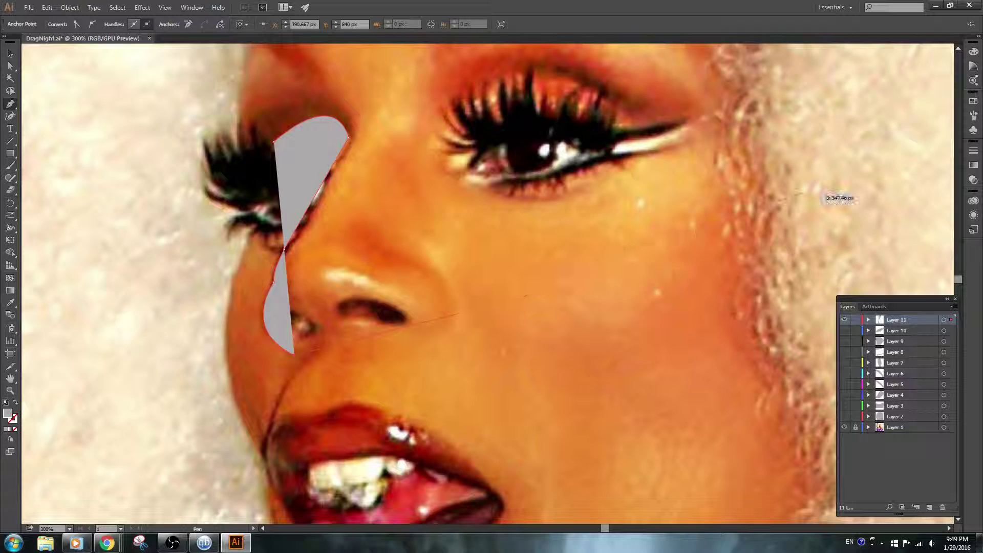
pyautogui.moveTo(330, 381); pyautogui.dragTo(804, 194)
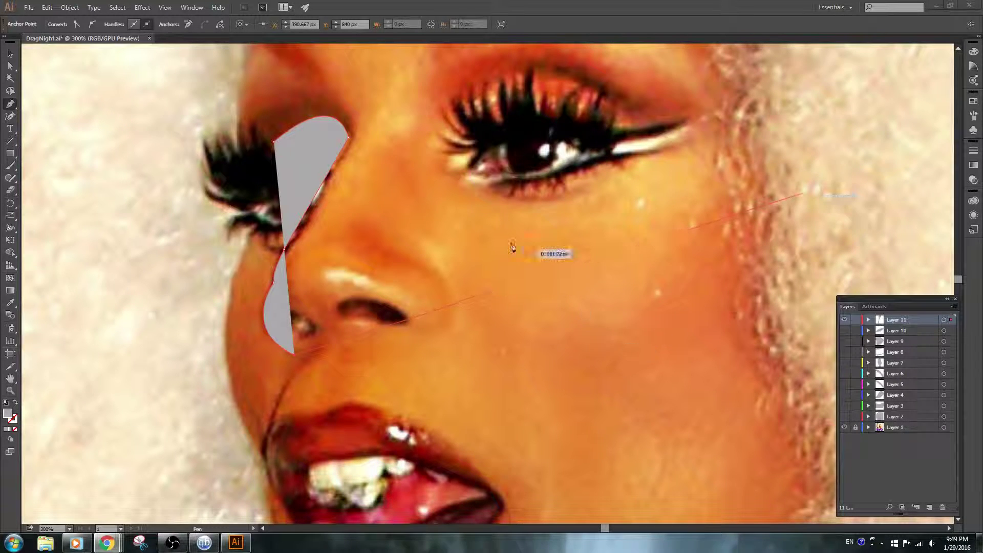
pyautogui.moveTo(804, 195); pyautogui.dragTo(448, 218)
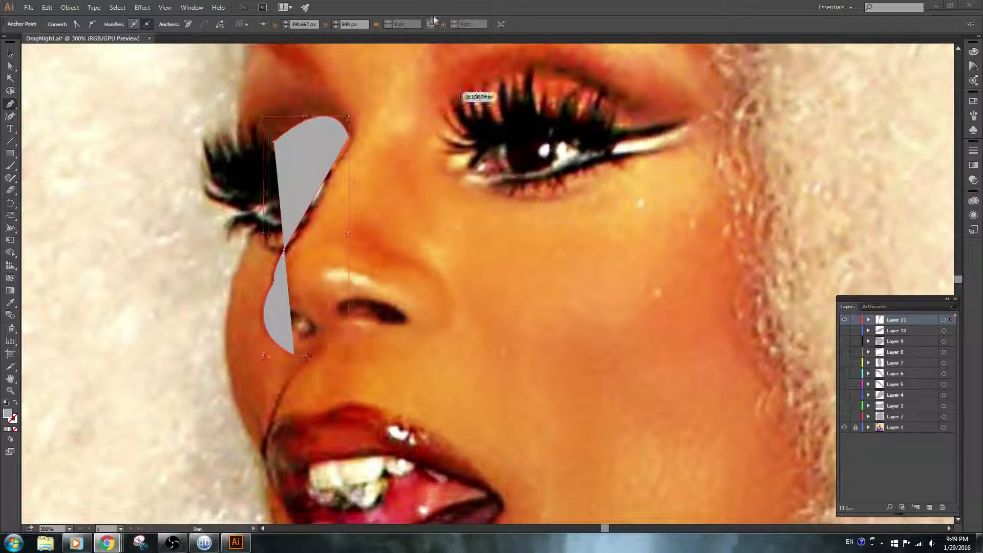
pyautogui.hotkey('ctrl', 'z')
pyautogui.hotkey('ctrl', 'z')
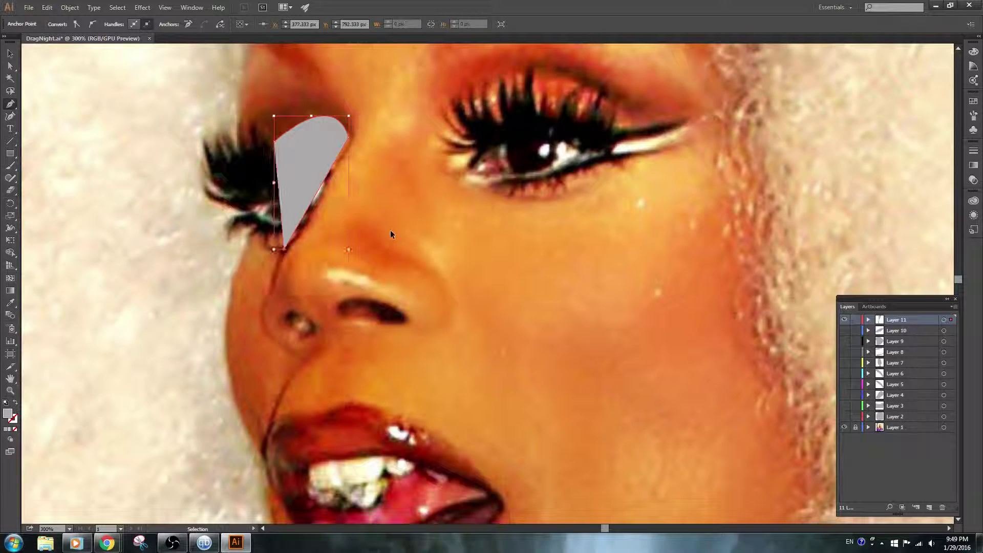
pyautogui.hotkey('ctrl', 'z')
pyautogui.hotkey('ctrl', 'z')
pyautogui.hotkey('ctrl', 'z')
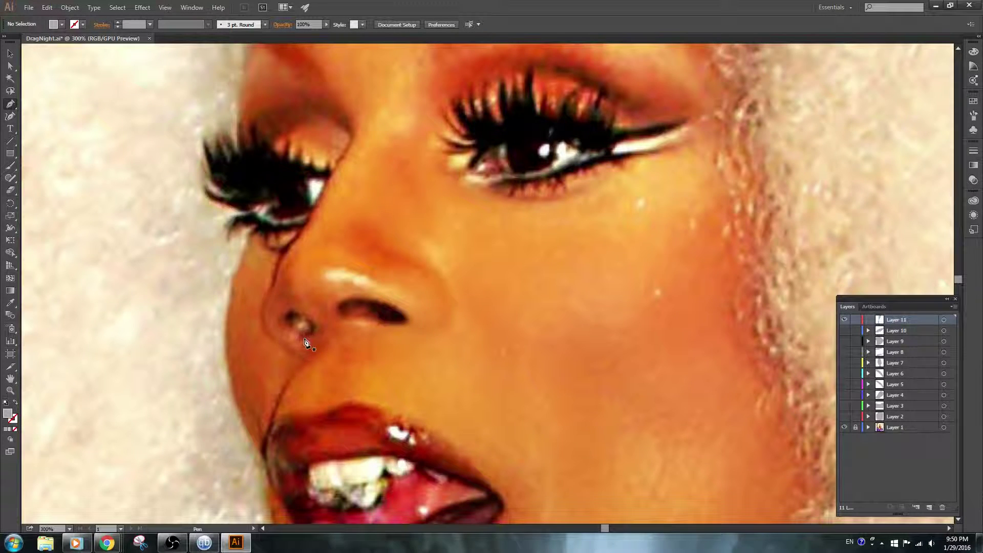
# Pen-trace grey curved shapes over both nostrils on Layer 11
pyautogui.moveTo(306, 337)
pyautogui.mouseDown()
pyautogui.moveTo(290, 316)
pyautogui.moveTo(306, 339)
pyautogui.mouseUp()
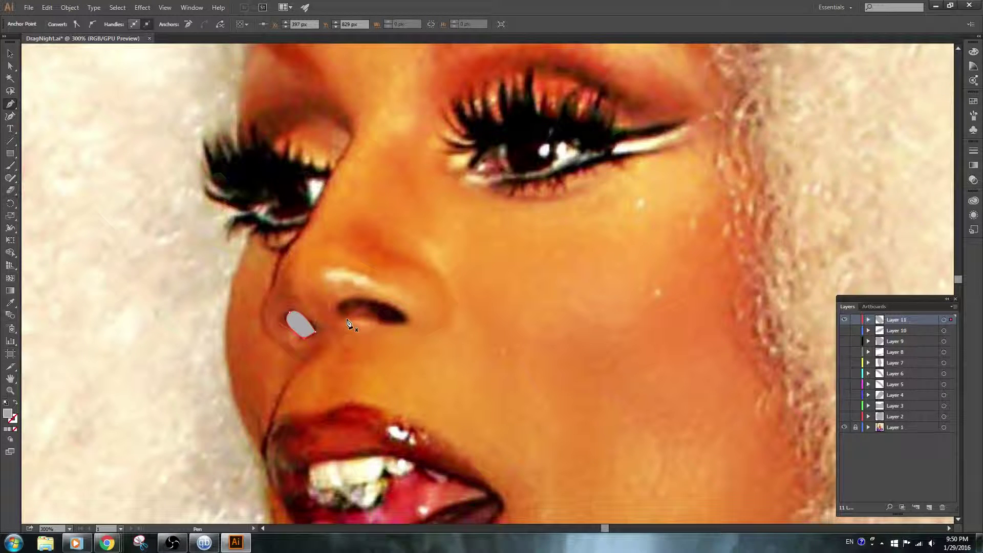
pyautogui.moveTo(379, 326); pyautogui.dragTo(344, 306)
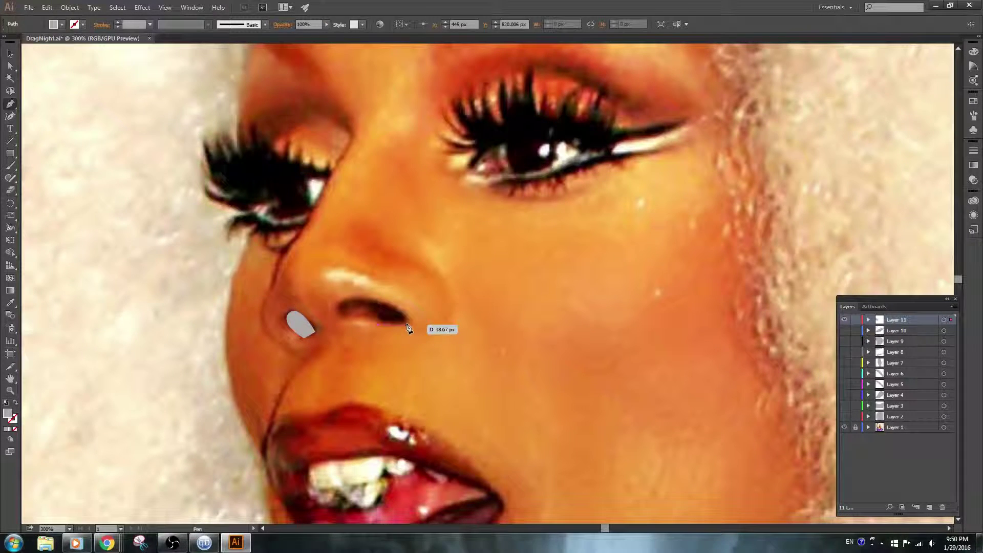
pyautogui.moveTo(340, 303)
pyautogui.mouseDown()
pyautogui.moveTo(290, 321)
pyautogui.moveTo(381, 329)
pyautogui.mouseUp()
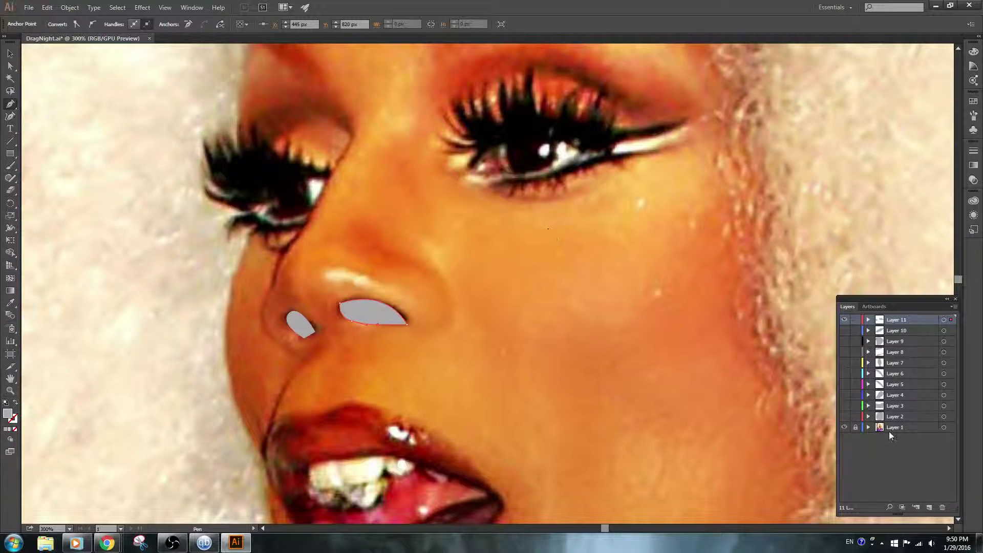
# Rename the top layer to Nostrils and Layer 10 to Tongue
pyautogui.doubleClick(898, 320)
pyautogui.write('Nostril')
pyautogui.write('s')
pyautogui.press('Return')
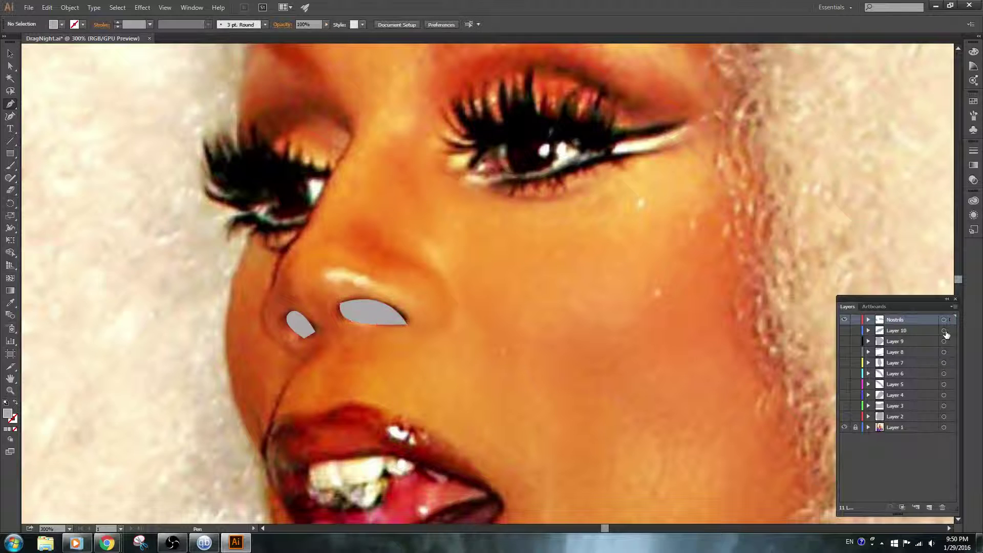
pyautogui.click(844, 330)
pyautogui.scroll(3, 674, 358)
pyautogui.scroll(-5, 674, 359)
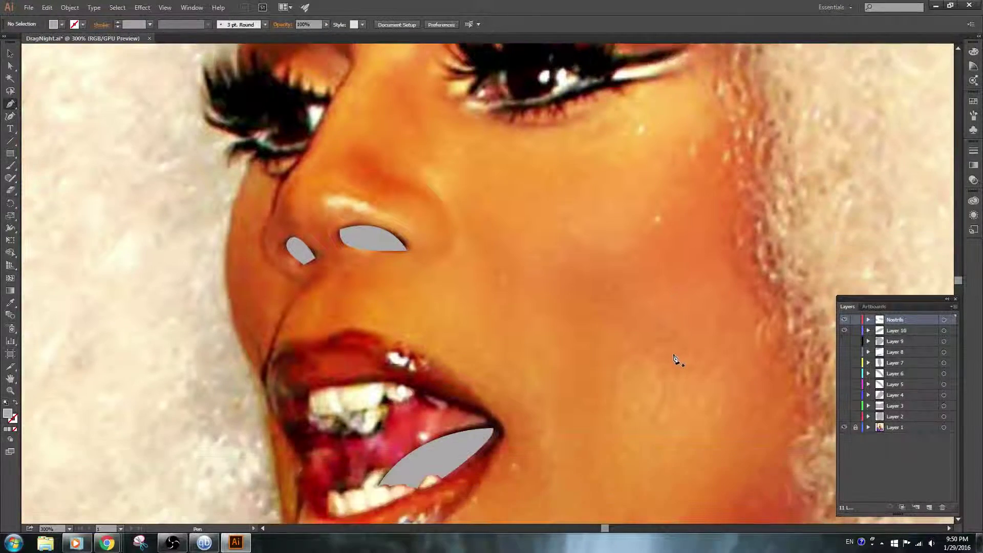
pyautogui.doubleClick(895, 330)
pyautogui.write('Tongue')
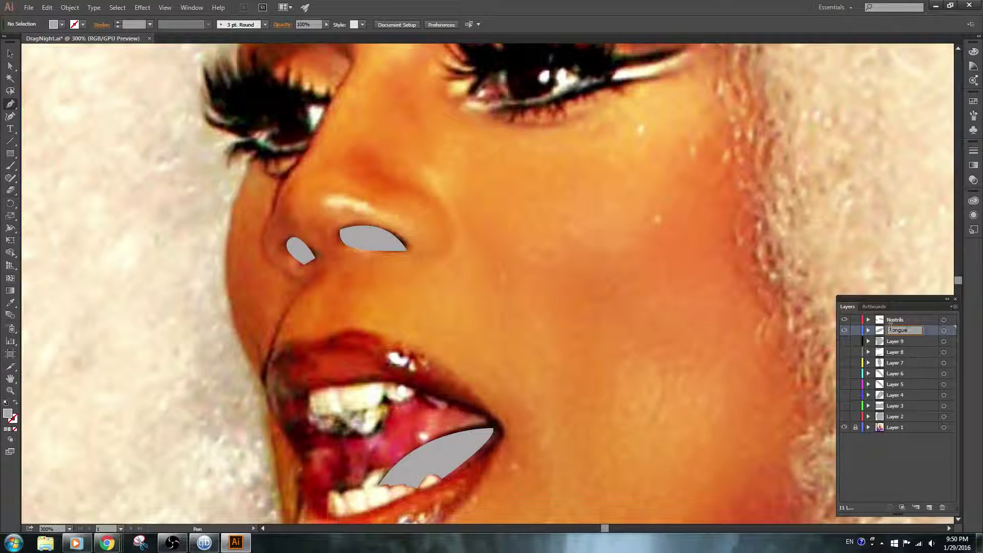
pyautogui.click(893, 342)
pyautogui.click(844, 341)
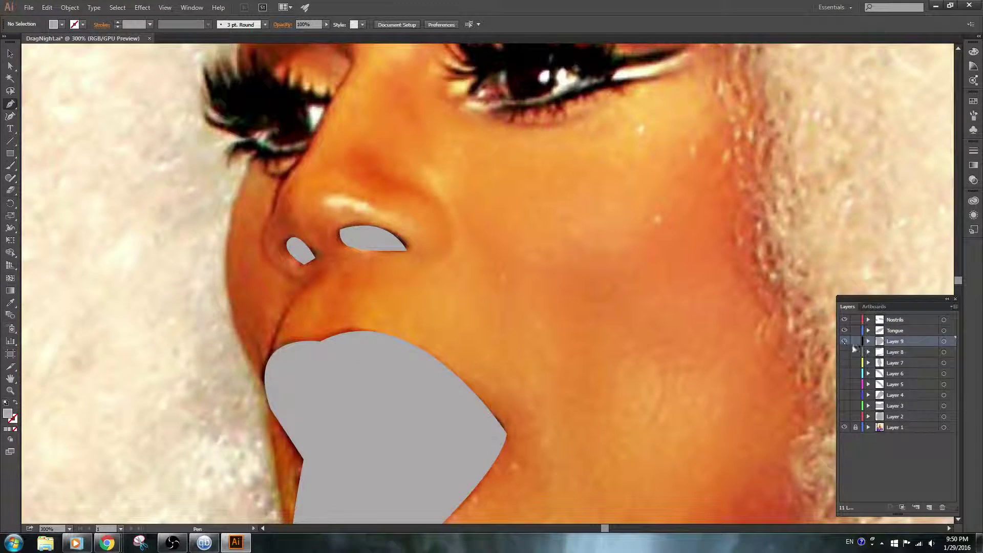
# Rename Layer 9 to Lips and Layer 8 to Teeth, checking each layer's shapes
pyautogui.doubleClick(896, 352)
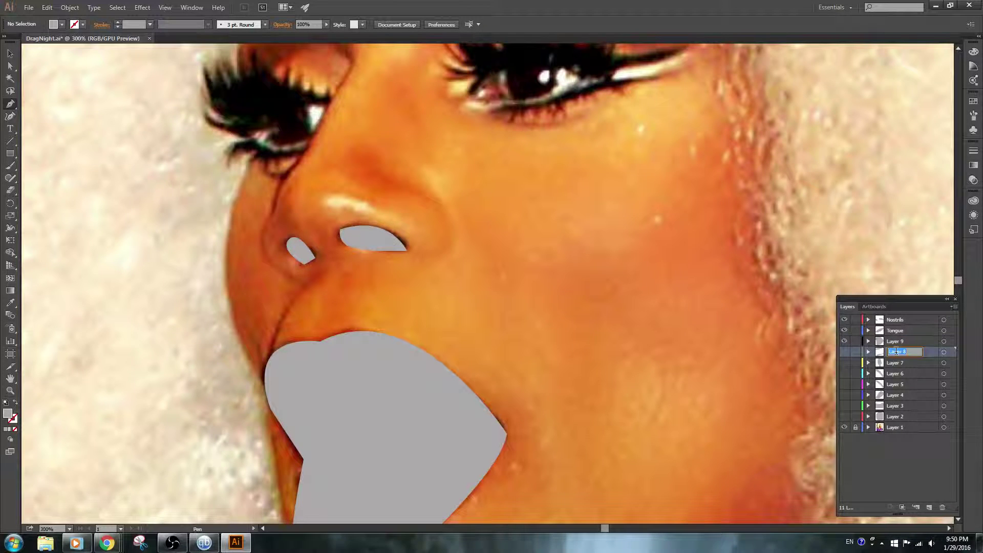
pyautogui.write('Lips')
pyautogui.click(845, 352)
pyautogui.click(844, 352)
pyautogui.doubleClick(898, 341)
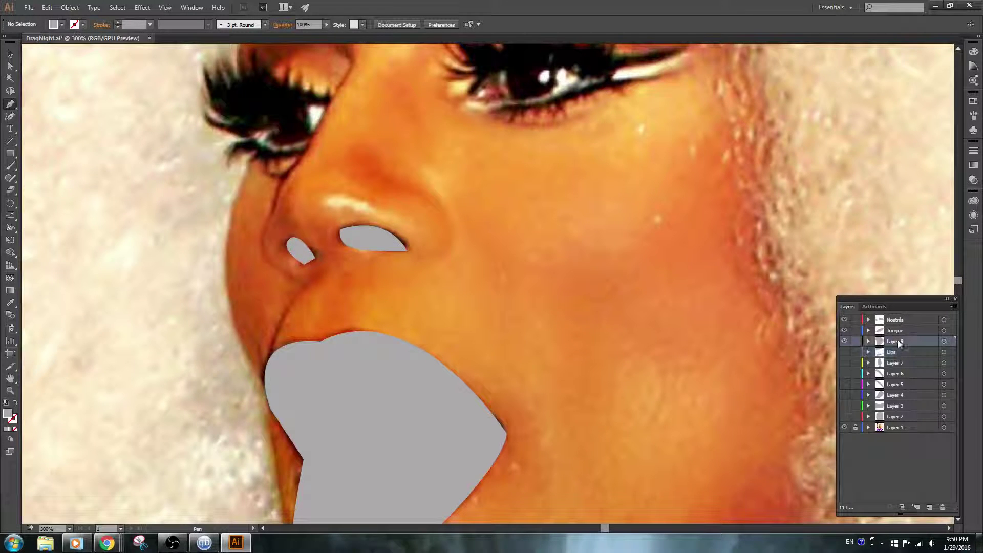
pyautogui.press('BackSpace')
pyautogui.write('Lips')
pyautogui.click(844, 341)
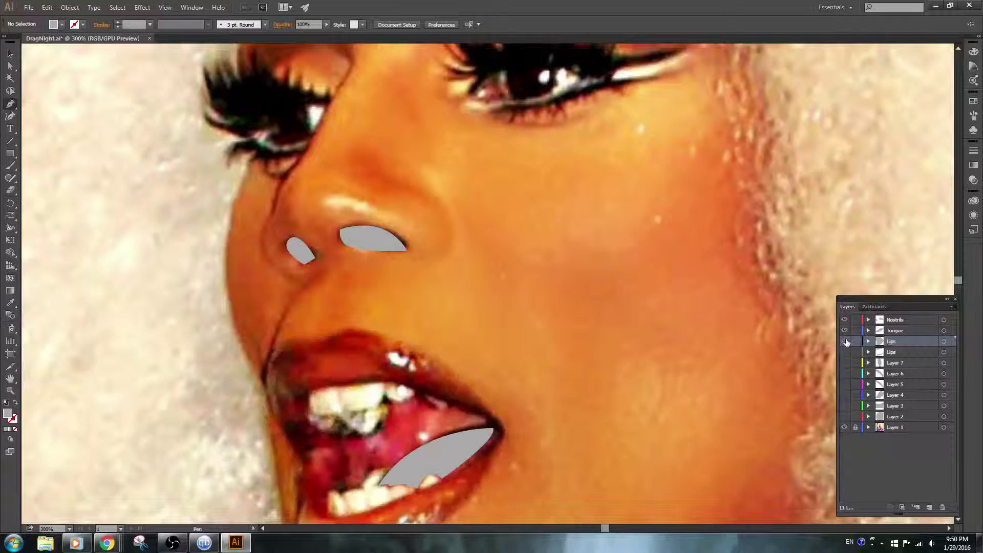
pyautogui.click(844, 352)
pyautogui.doubleClick(901, 352)
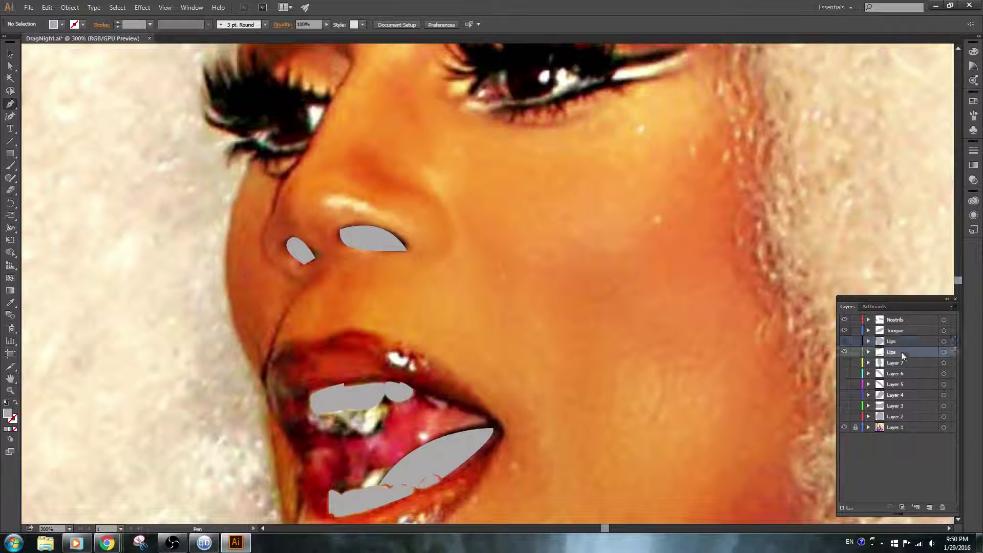
pyautogui.write('Teeth')
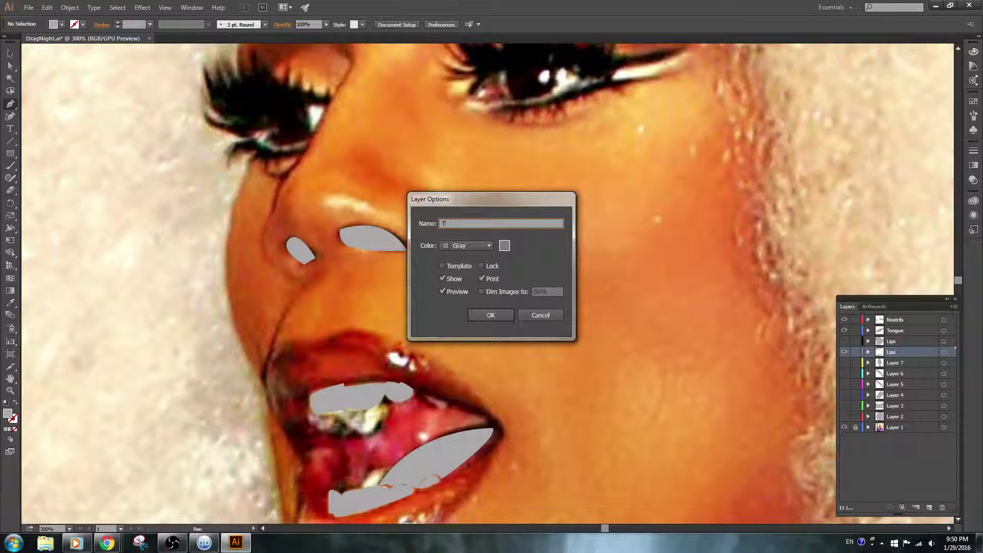
pyautogui.press('Return')
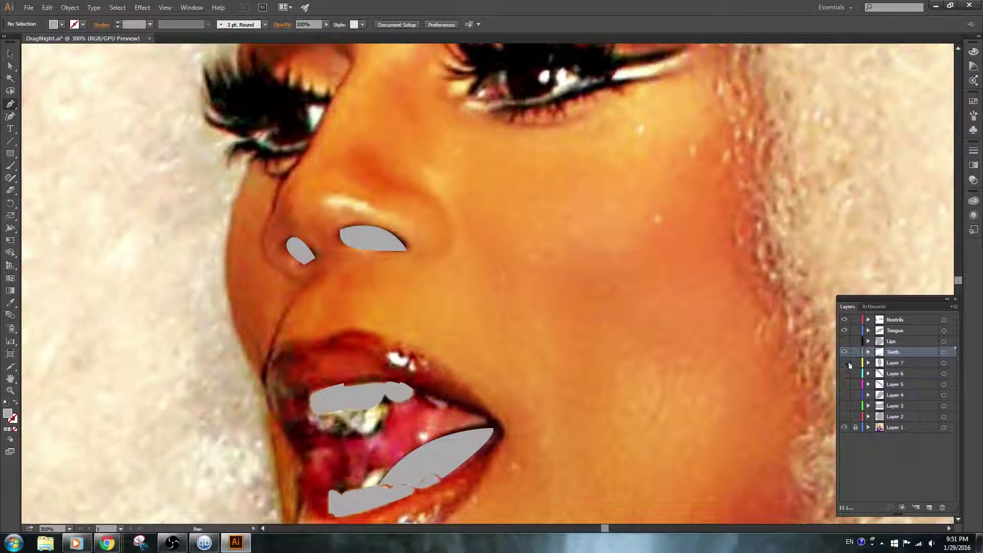
# Rename Layer 7 to Face and fit the whole artboard in view
pyautogui.click(845, 363)
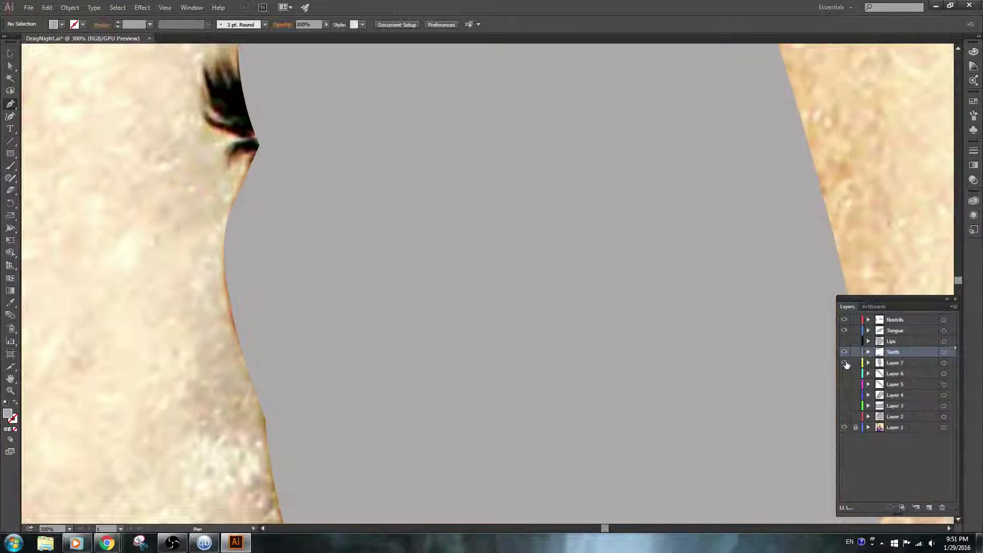
pyautogui.doubleClick(896, 363)
pyautogui.write('Face')
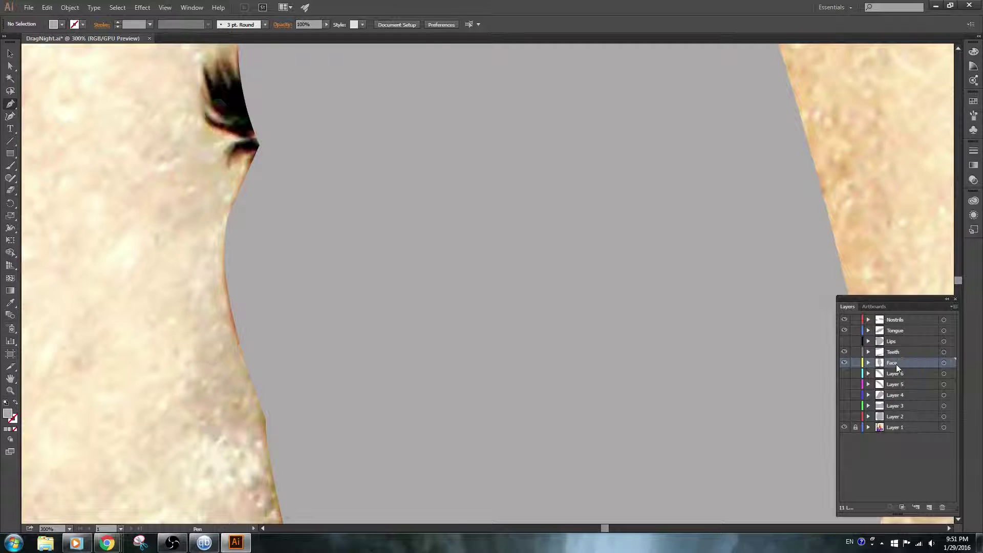
pyautogui.click(845, 363)
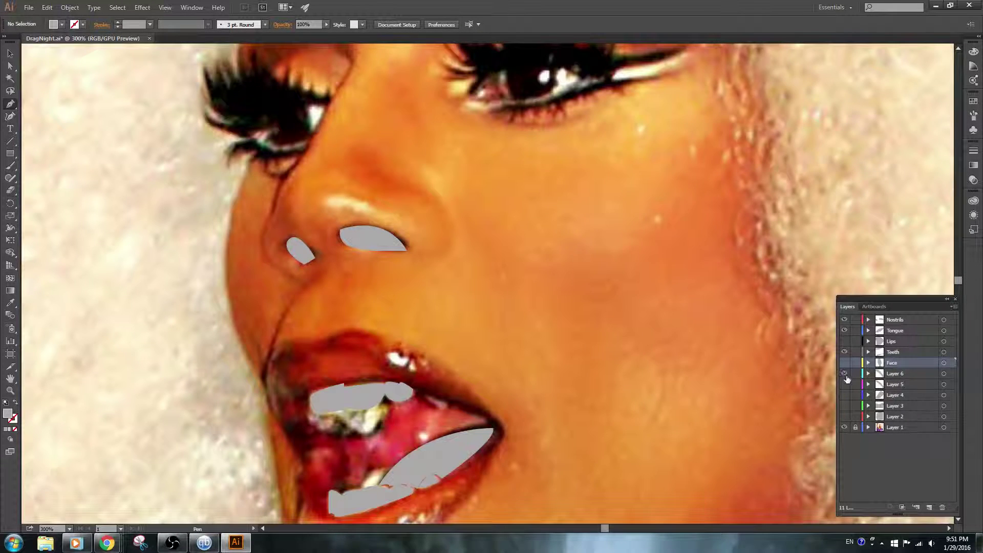
pyautogui.click(845, 374)
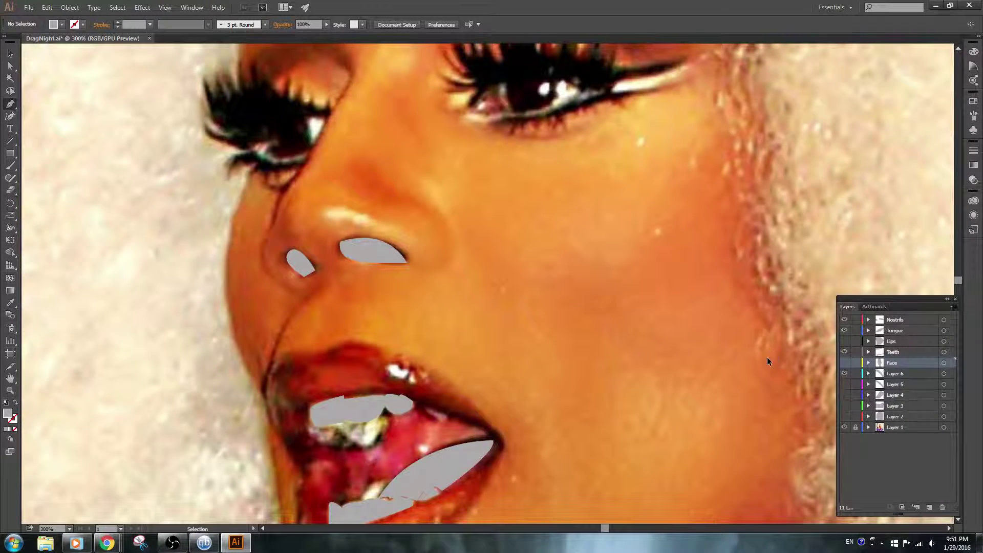
pyautogui.hotkey('ctrl', '0')
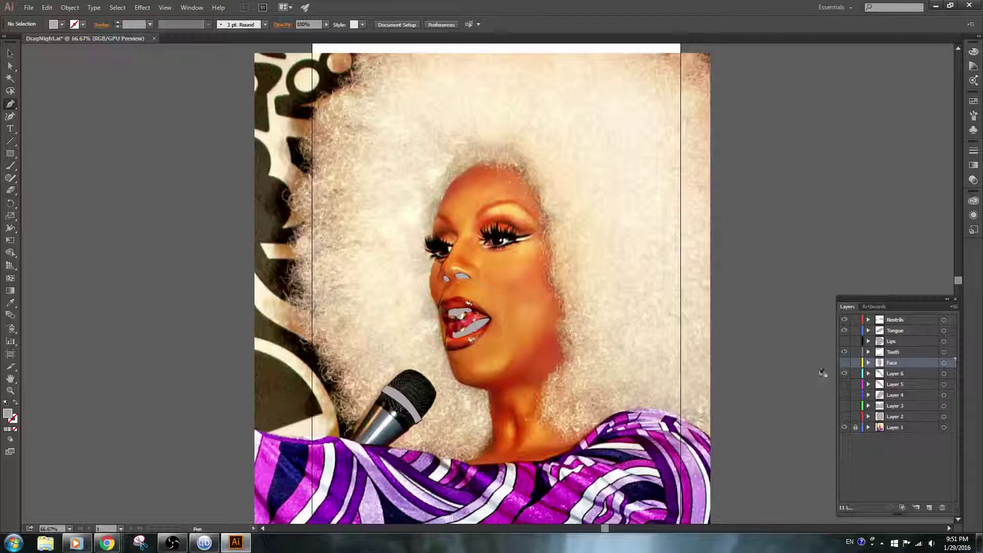
# Name Layers 6 and 5 both 'Microphone Light'
pyautogui.click(849, 374)
pyautogui.click(845, 384)
pyautogui.doubleClick(912, 373)
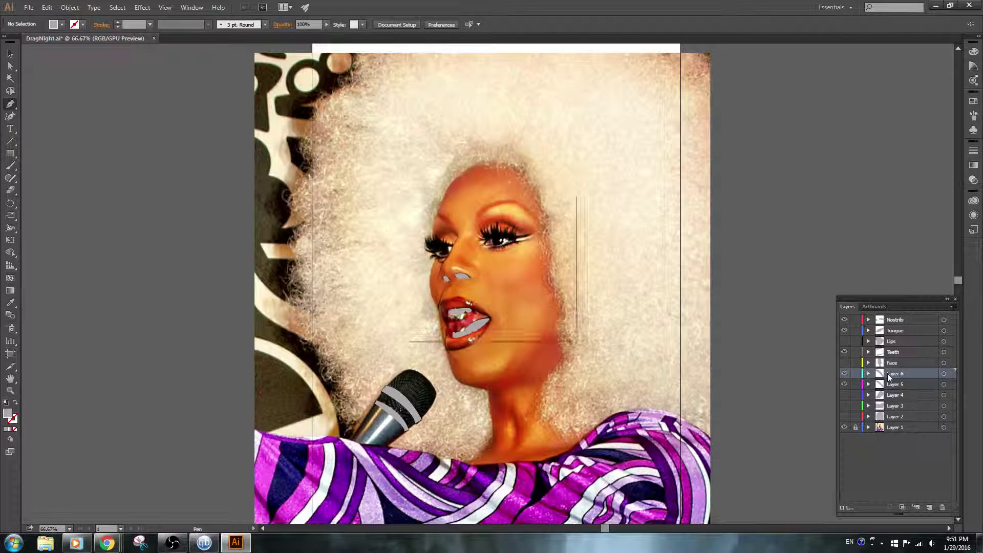
pyautogui.write('Microphone ')
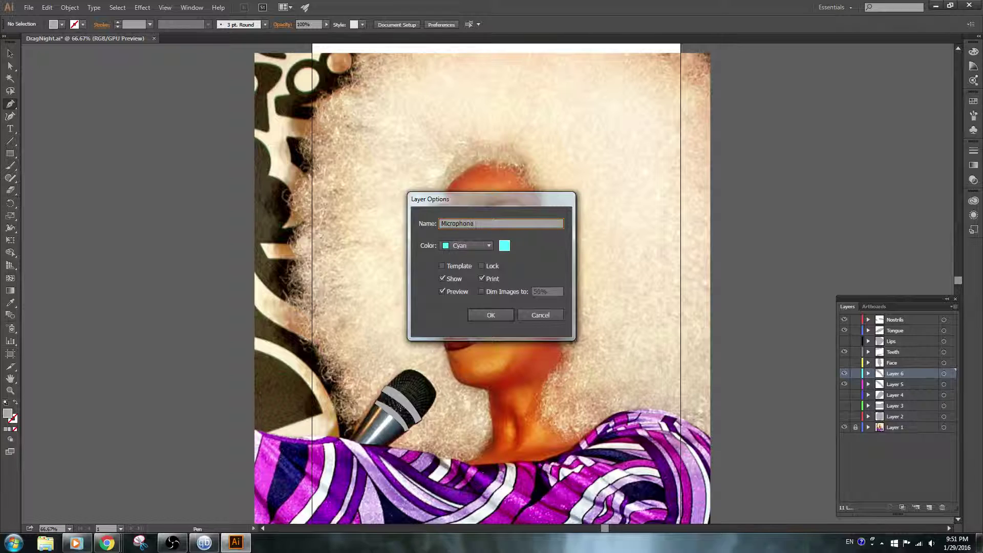
pyautogui.write('Light')
pyautogui.press('Return')
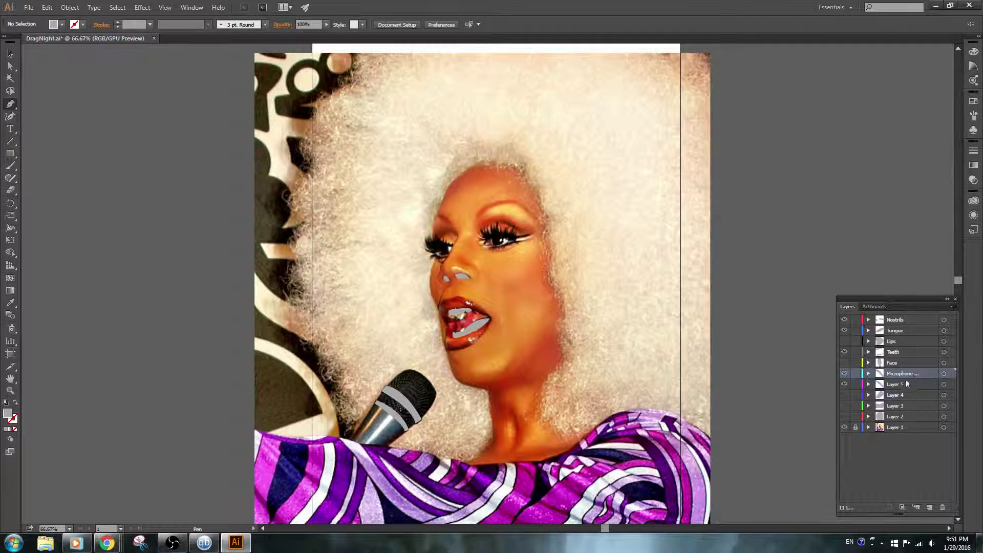
pyautogui.click(902, 385)
pyautogui.doubleClick(895, 384)
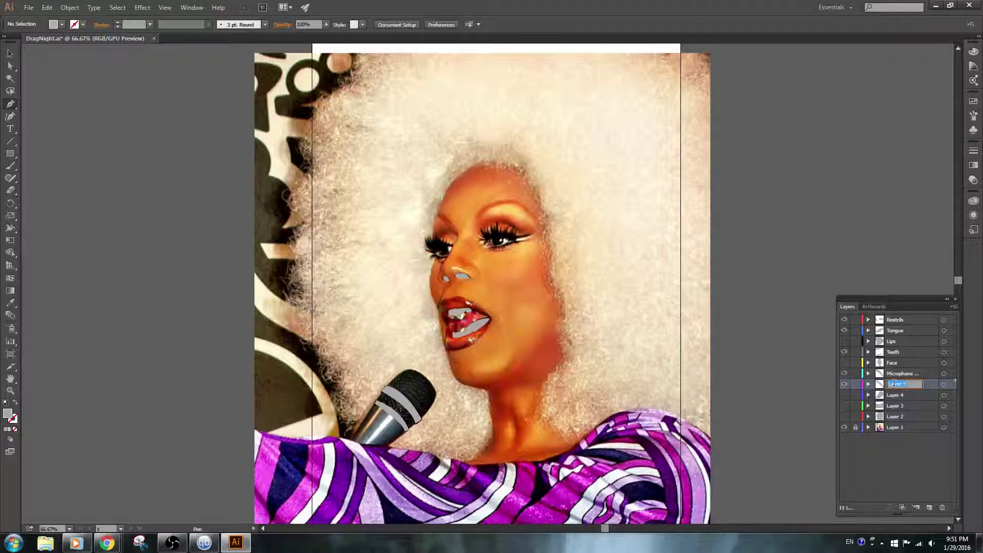
pyautogui.write('M')
pyautogui.press('BackSpace')
pyautogui.write('cro')
pyautogui.write('phone')
pyautogui.write(' Light')
pyautogui.press('Return')
# Name Layer 4 'Mic BG', Layer 3 'Dress' and Layer 2 'Afro'
pyautogui.click(845, 395)
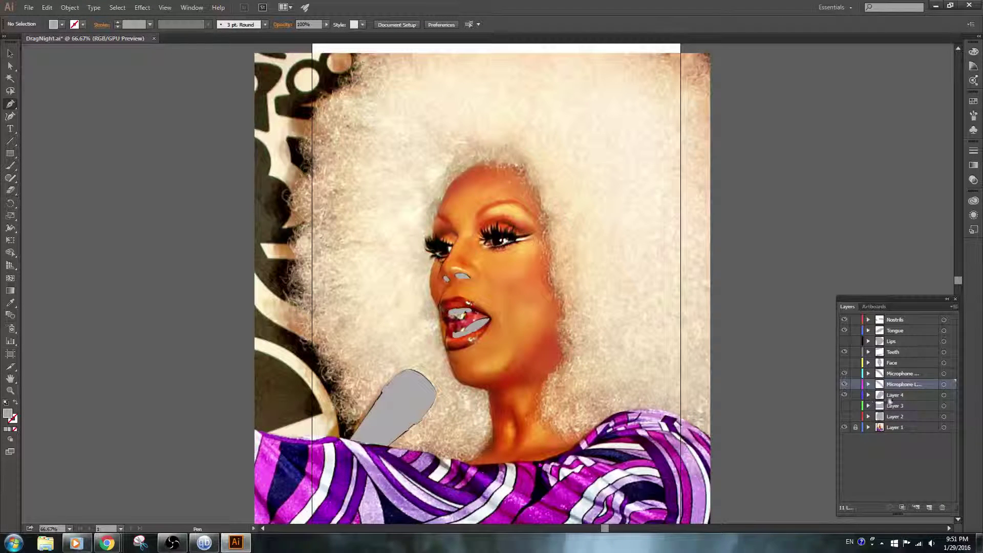
pyautogui.doubleClick(893, 395)
pyautogui.write('Mic')
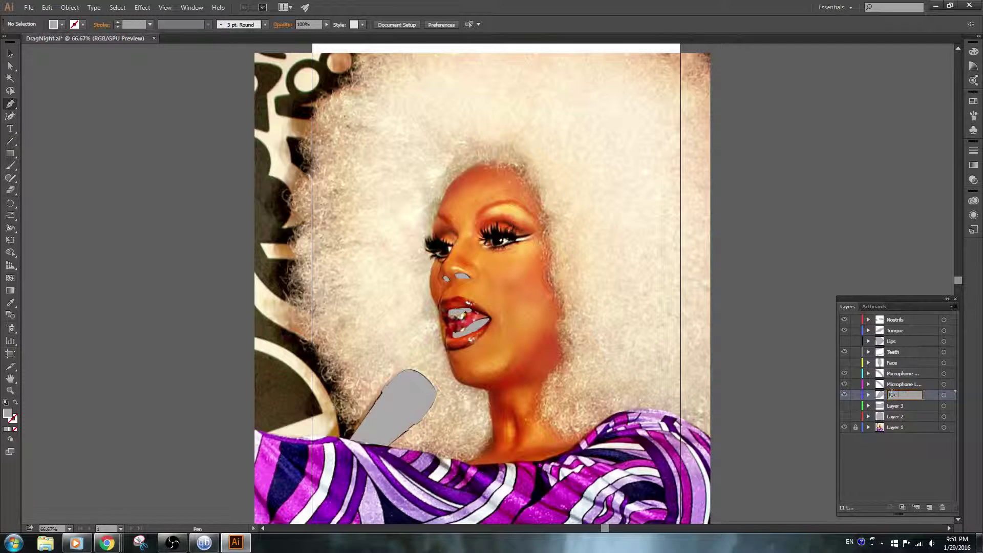
pyautogui.write(' BG')
pyautogui.press('Return')
pyautogui.click(844, 405)
pyautogui.doubleClick(898, 406)
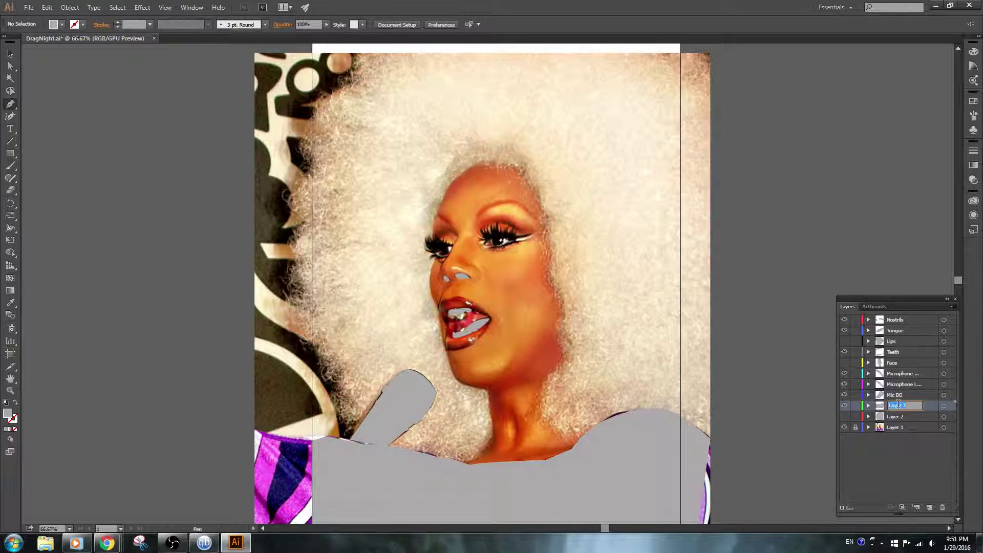
pyautogui.click(898, 404)
pyautogui.write('Dress')
pyautogui.click(844, 417)
pyautogui.doubleClick(902, 417)
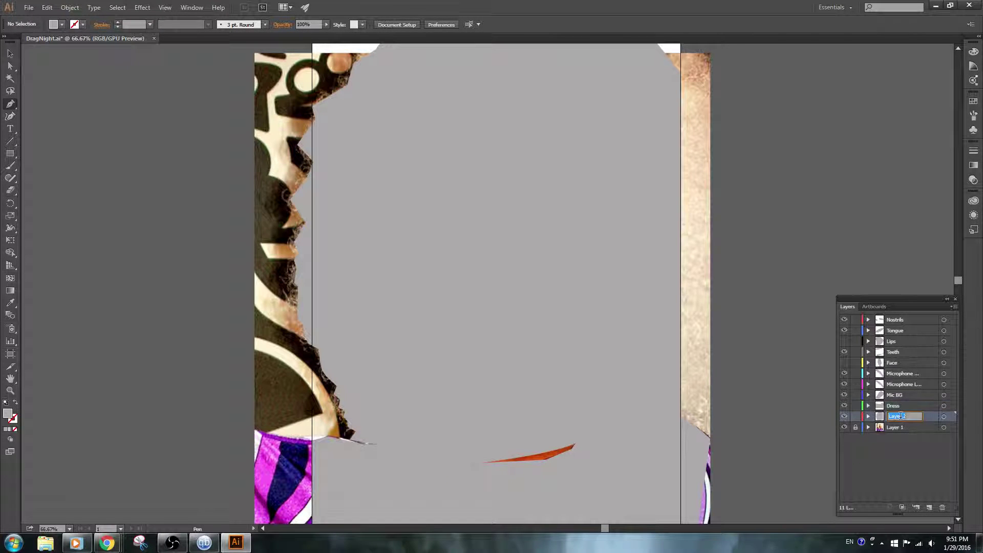
pyautogui.write('Al')
# Hide the Afro, Dress, microphone, teeth and tongue tracings to reveal the photo
pyautogui.click(844, 417)
pyautogui.click(844, 395)
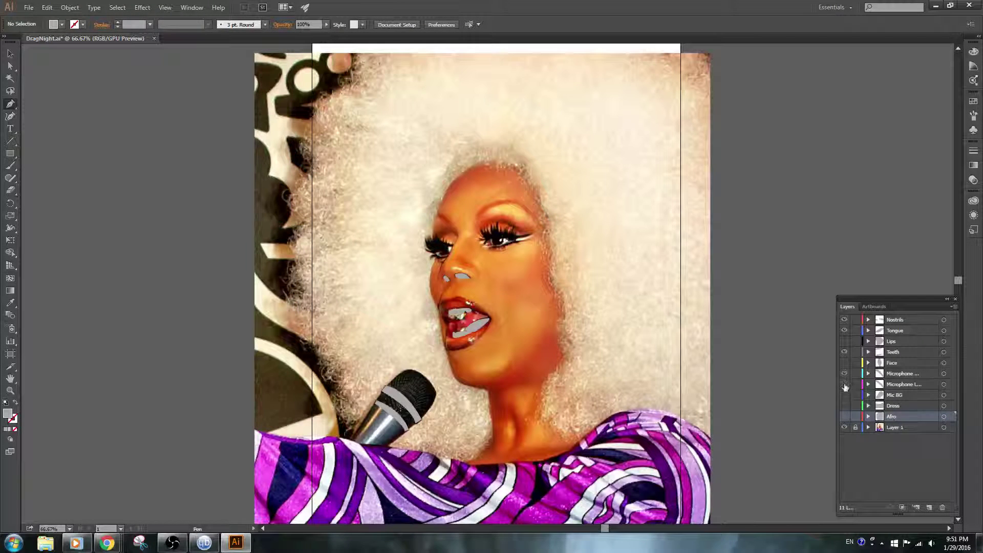
pyautogui.click(844, 374)
pyautogui.click(845, 352)
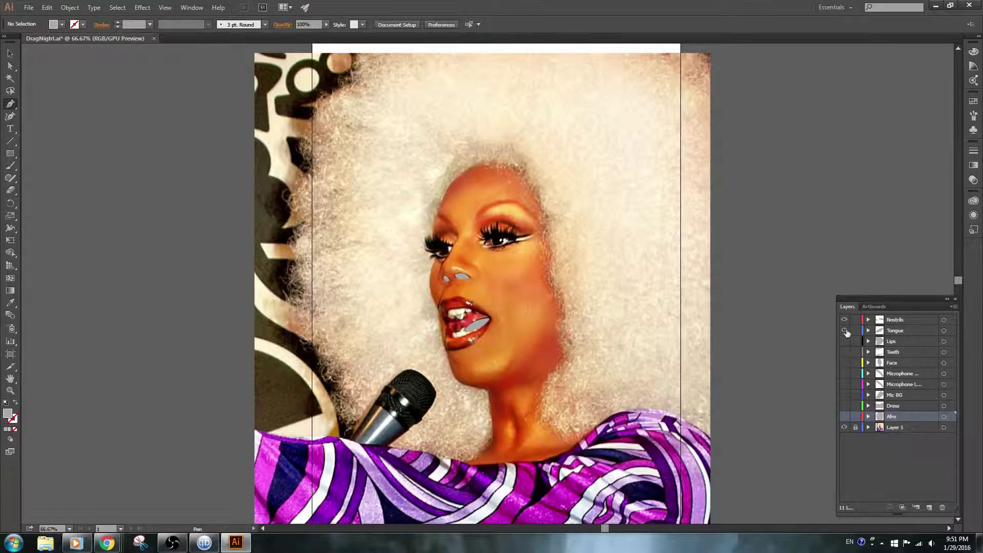